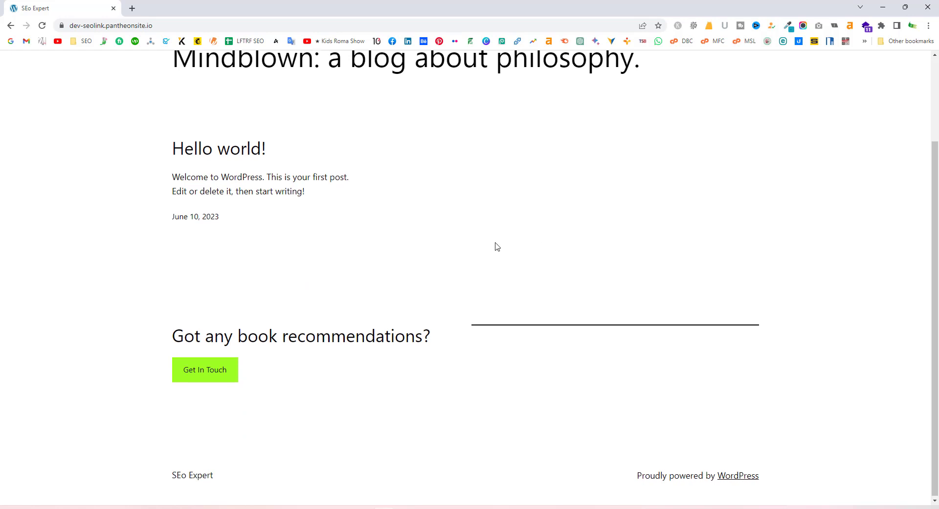
Go to the site's login page by adding /wp-admin to the address
scroll(494, 245, up, 3)
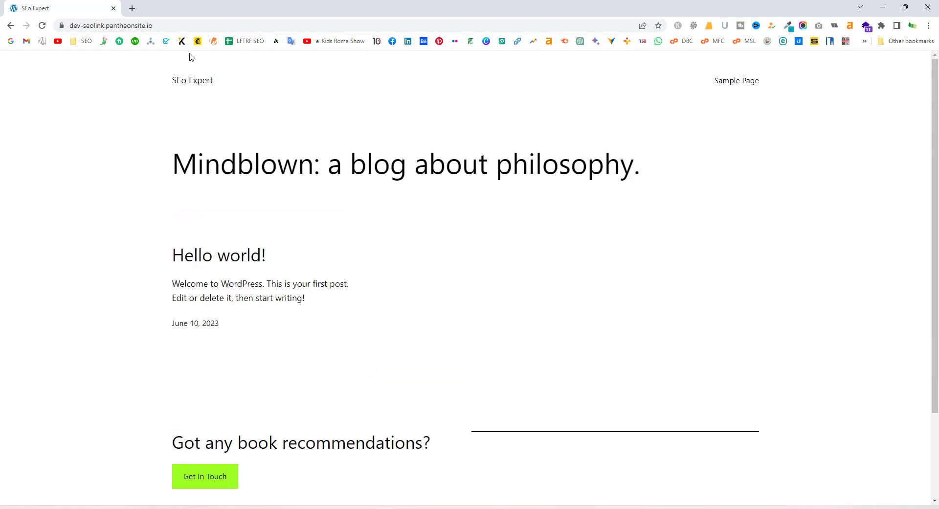
click(184, 27)
click(190, 27)
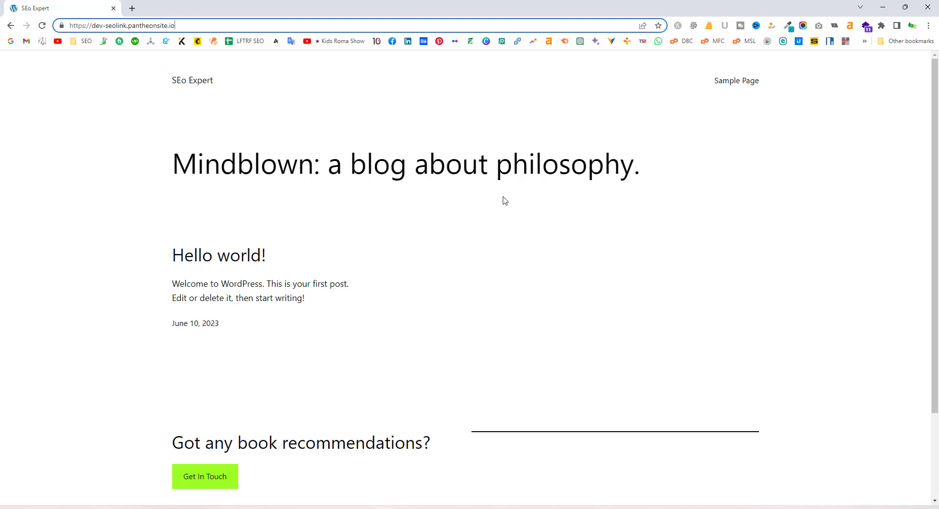
click(499, 215)
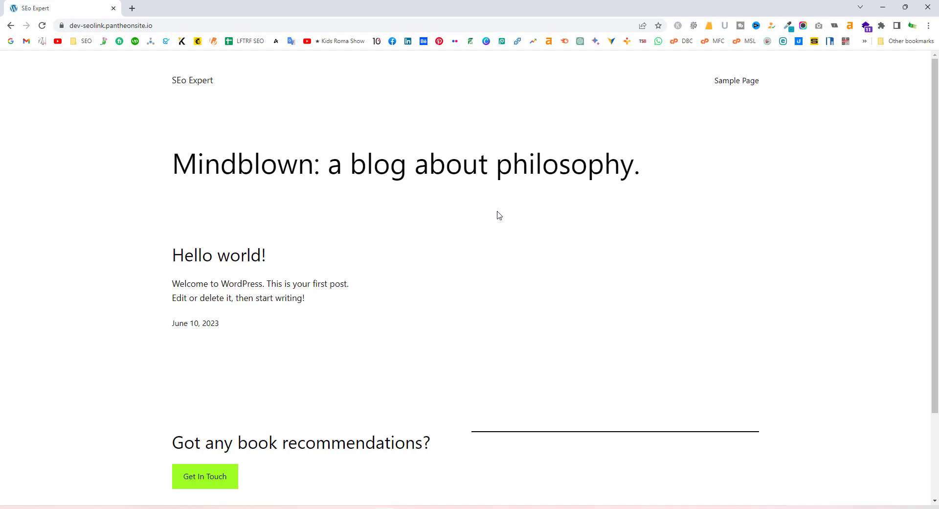
scroll(401, 161, down, 3)
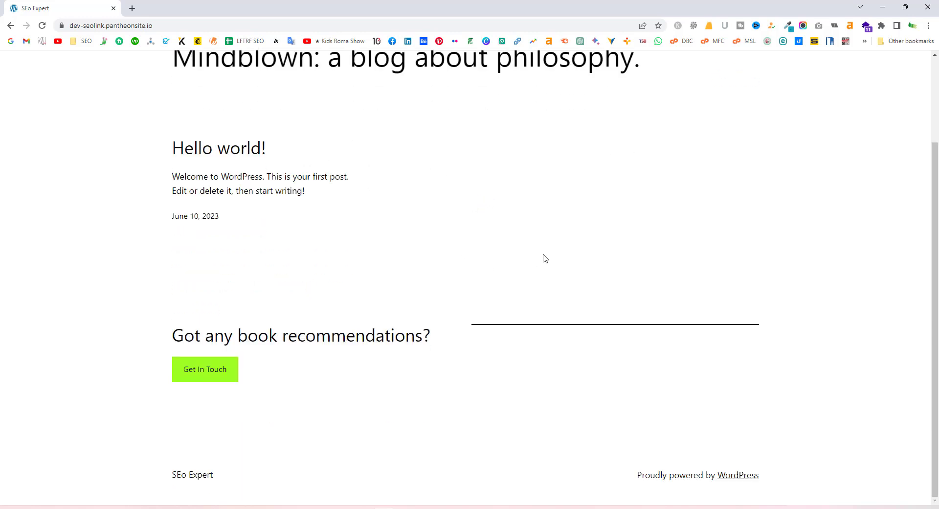
scroll(543, 258, up, 3)
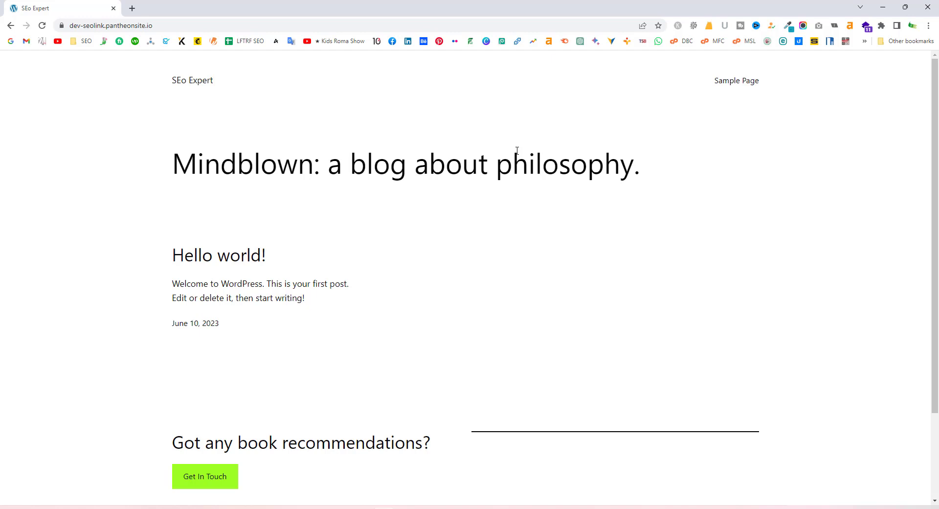
click(197, 26)
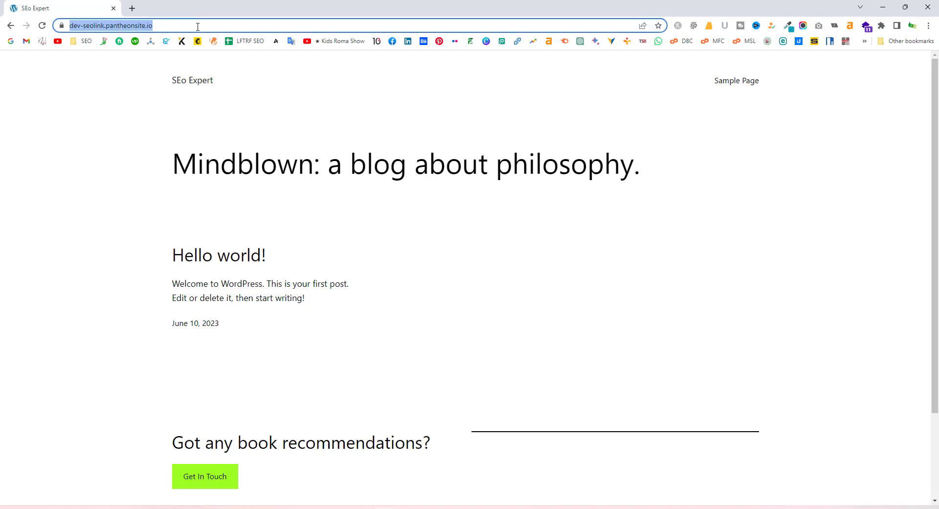
click(226, 26)
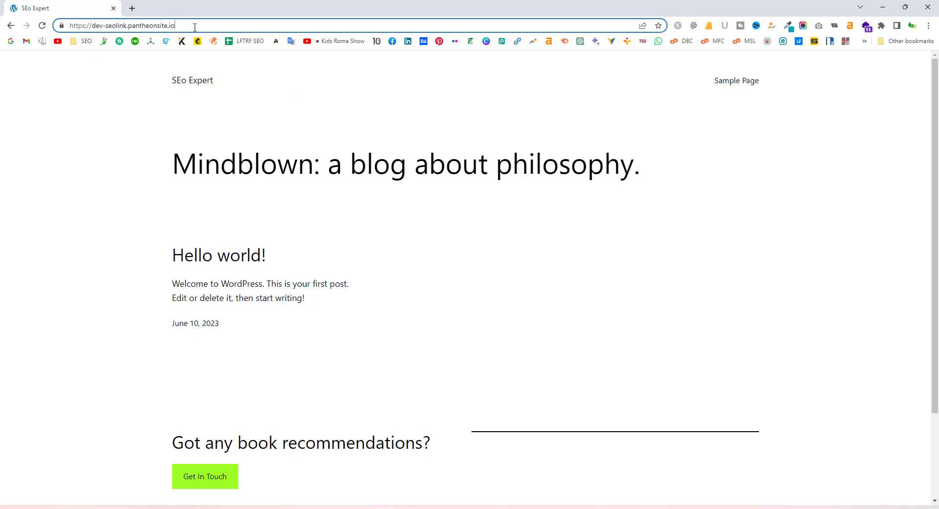
text(/)
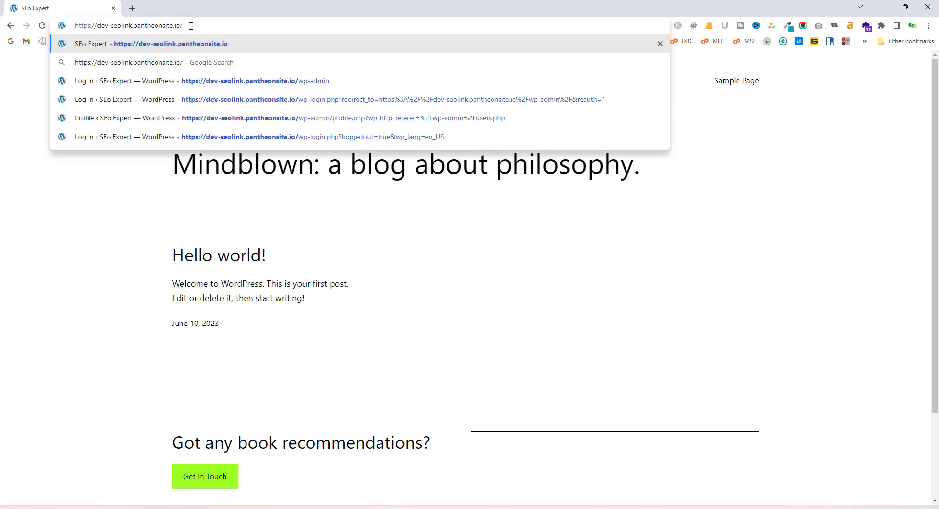
text(wp-admin)
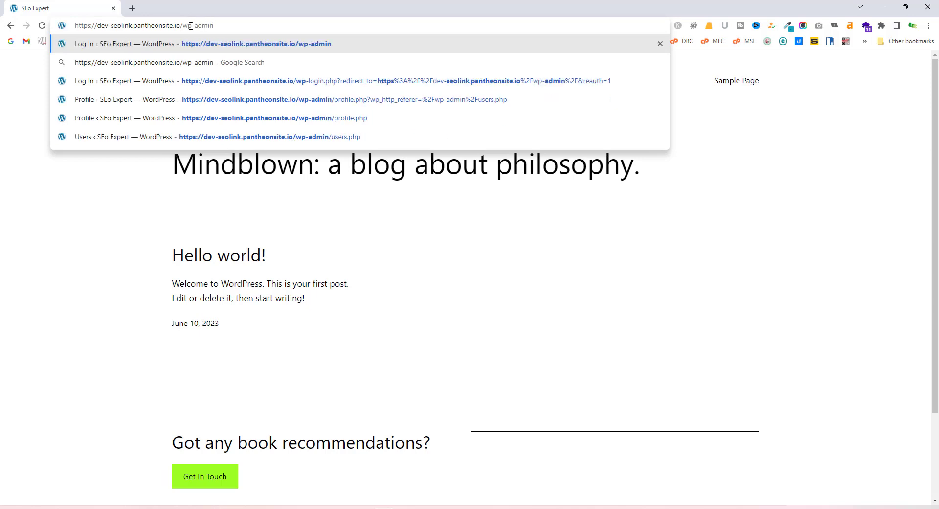
key(Return)
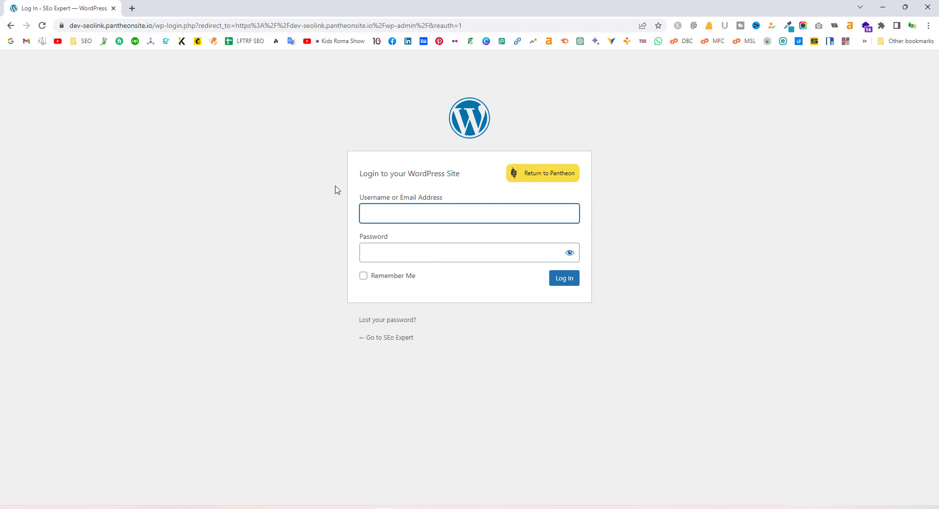
Log in with the admin username and the account password
click(389, 209)
text(admin)
key(Tab)
text(***********)
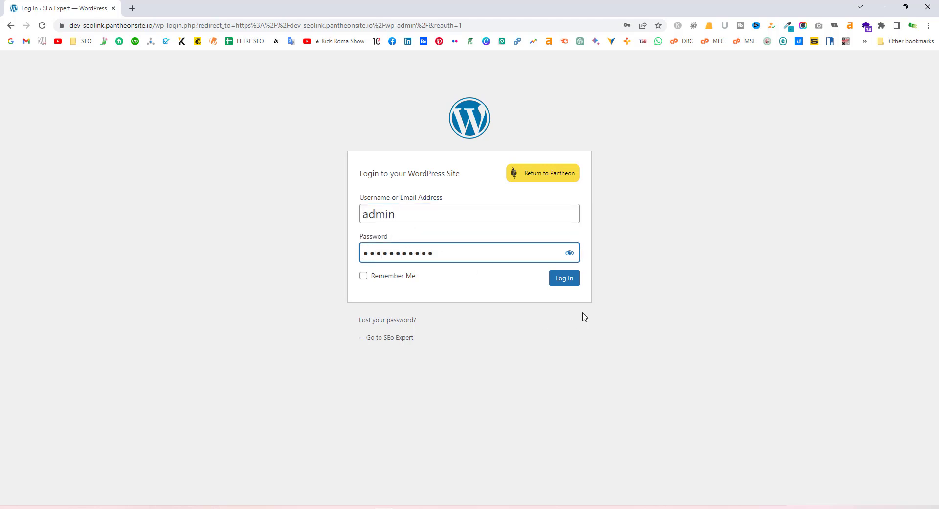
click(567, 278)
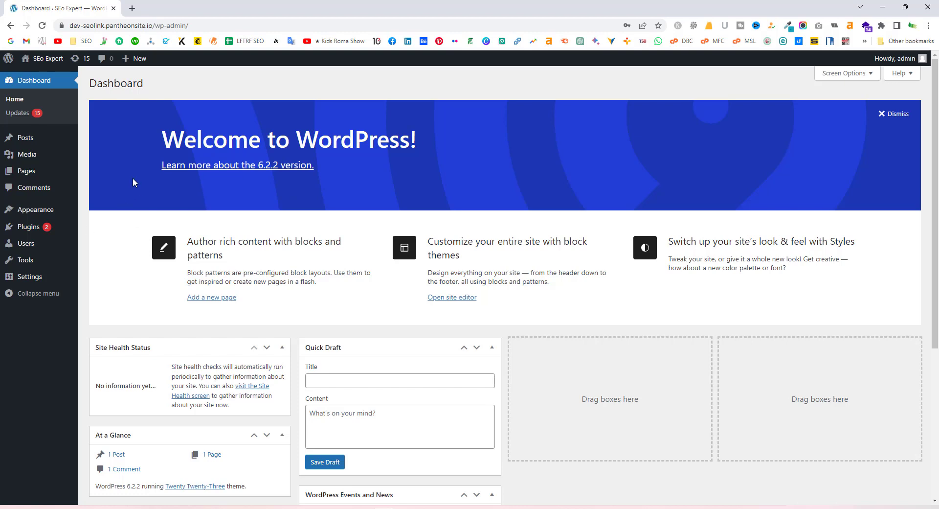
Open the live site in a new tab from Visit Site, view it, and return to the Dashboard
mouse_move(41, 59)
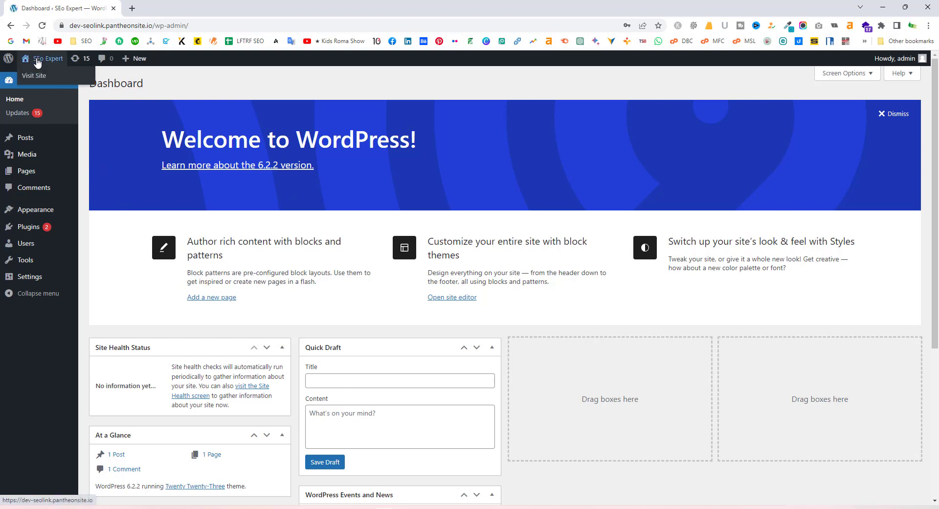
middle_click(39, 76)
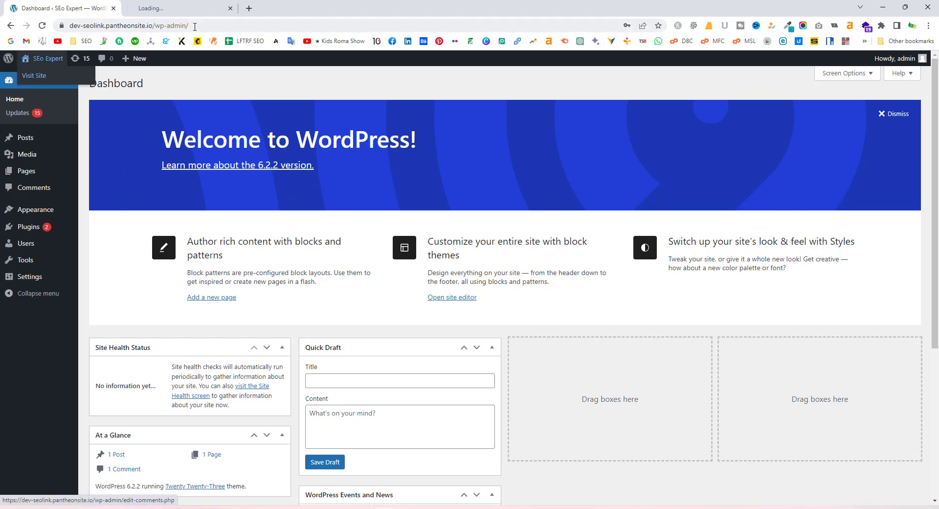
click(174, 8)
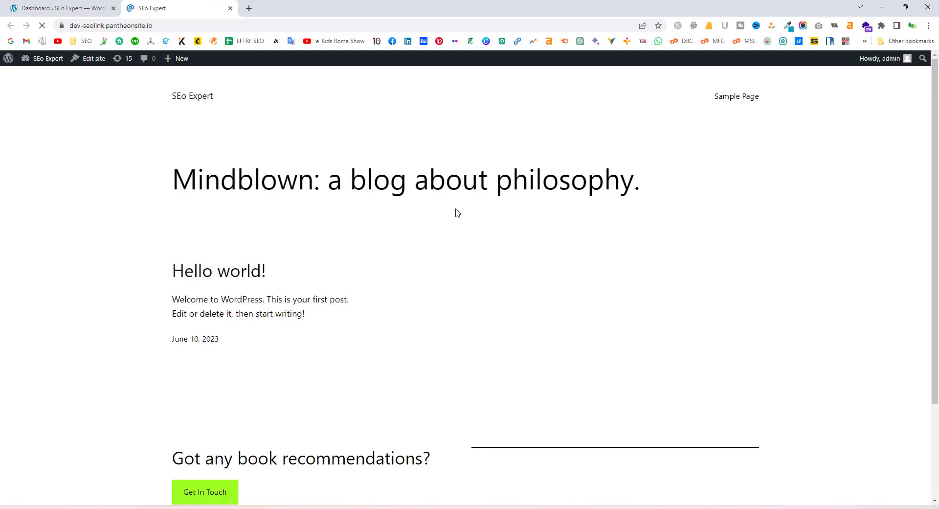
scroll(491, 265, down, 1)
scroll(512, 283, up, 1)
click(79, 4)
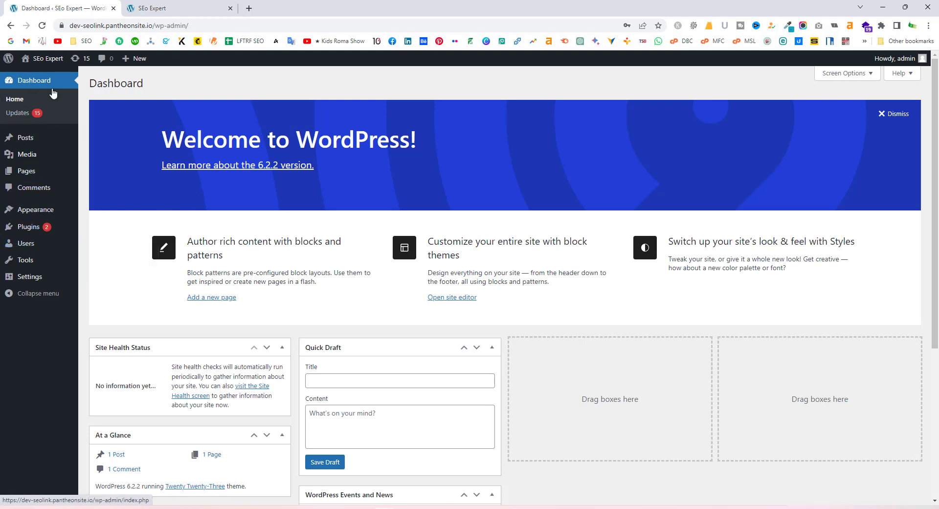
Switch back and forth between the live site and Dashboard tabs to review the site
mouse_move(33, 228)
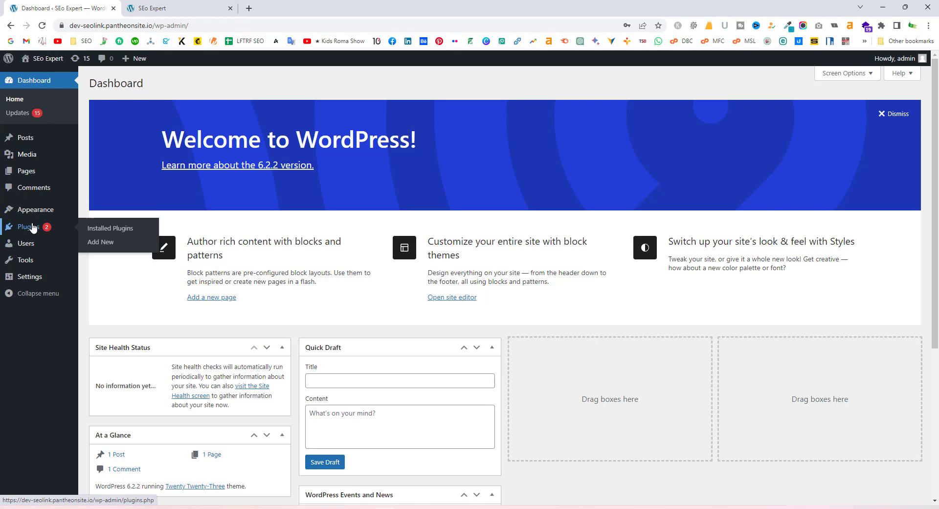
mouse_move(22, 142)
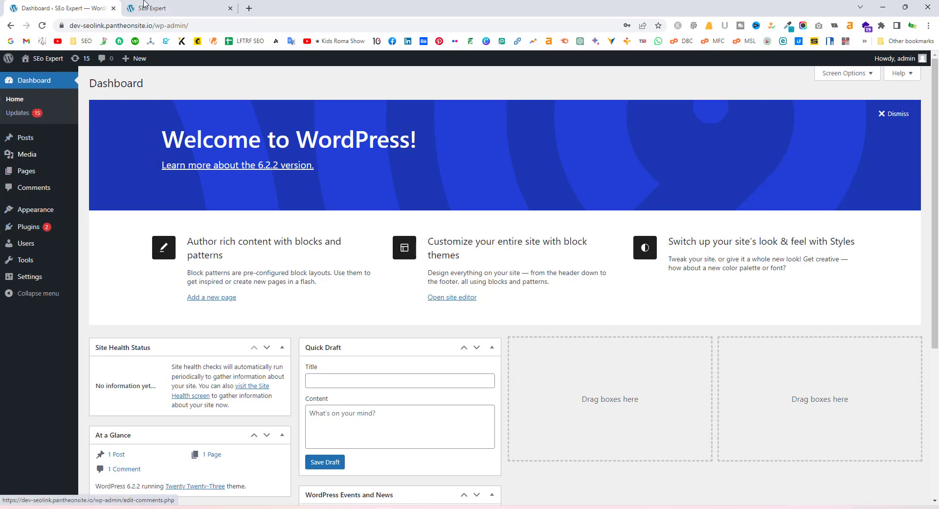
click(162, 8)
scroll(408, 330, down, 4)
scroll(406, 329, up, 4)
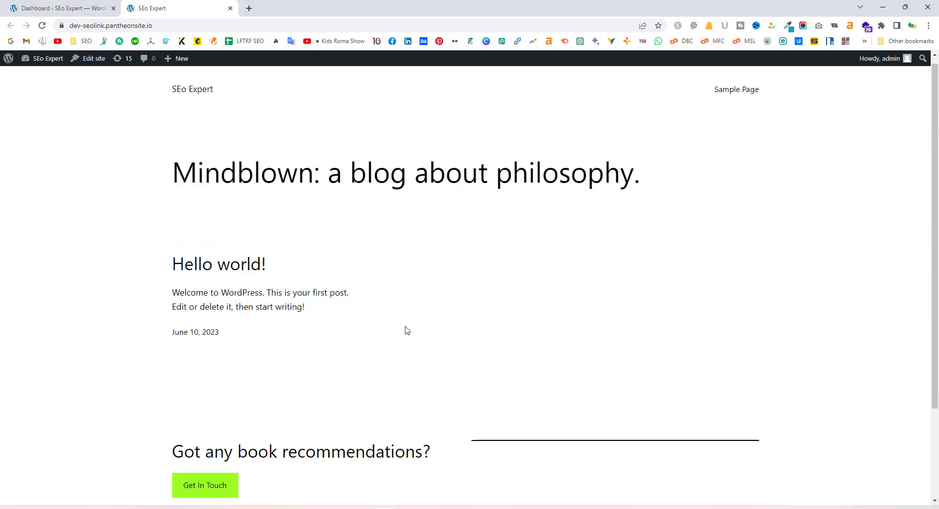
click(59, 9)
mouse_move(30, 141)
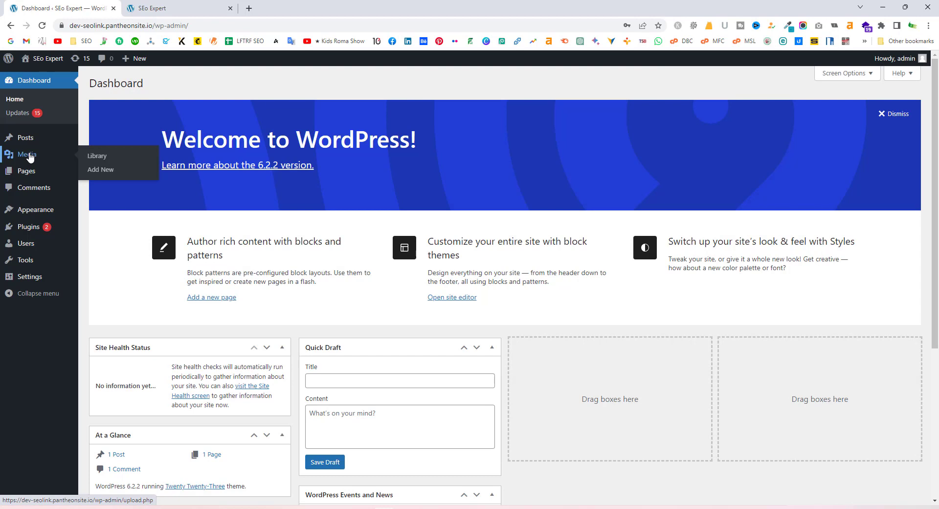
mouse_move(25, 174)
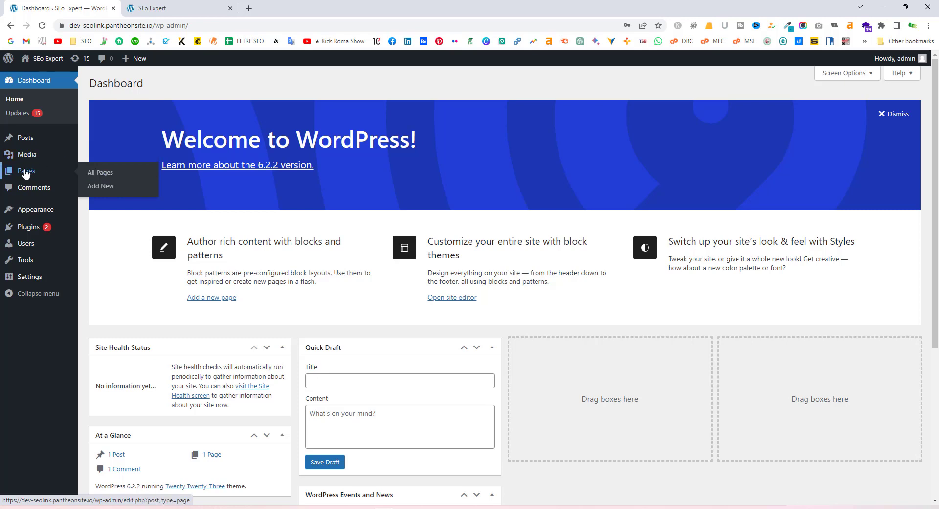
click(159, 9)
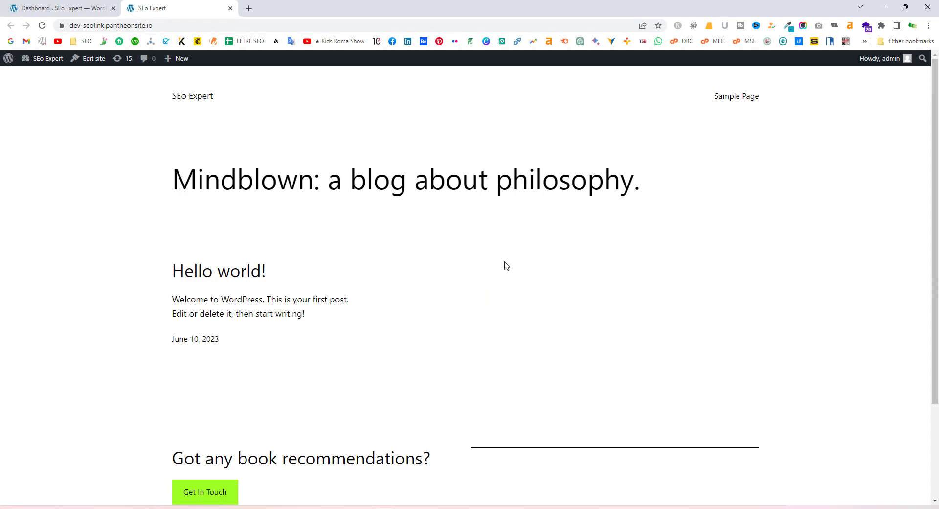
scroll(506, 266, down, 1)
scroll(497, 264, up, 1)
click(64, 8)
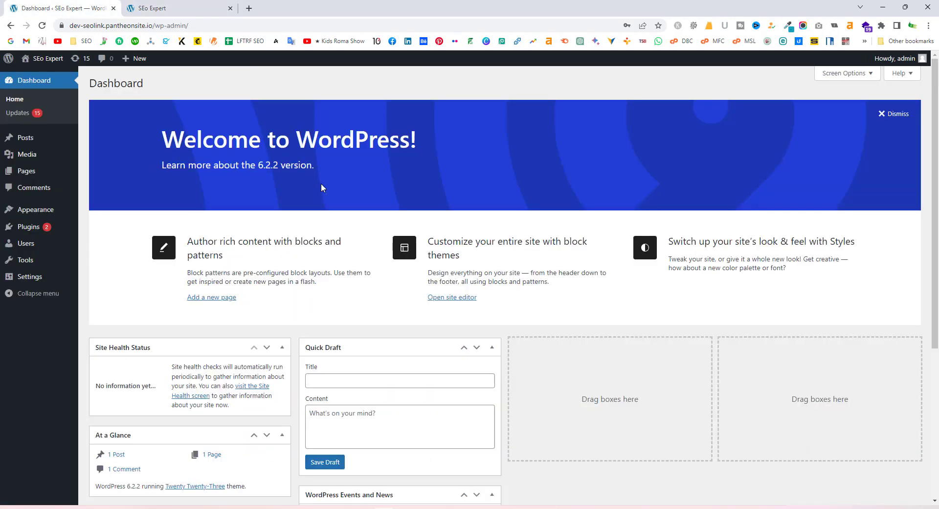
mouse_move(27, 174)
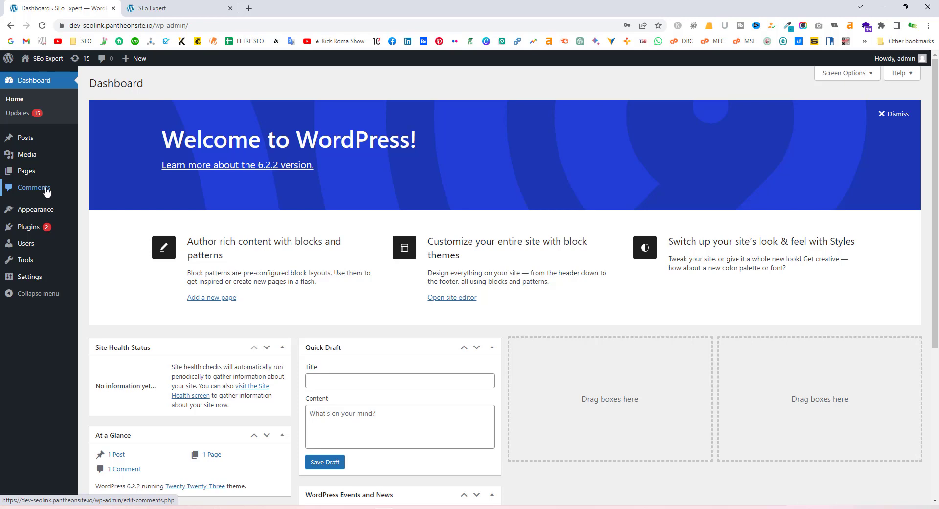
mouse_move(31, 212)
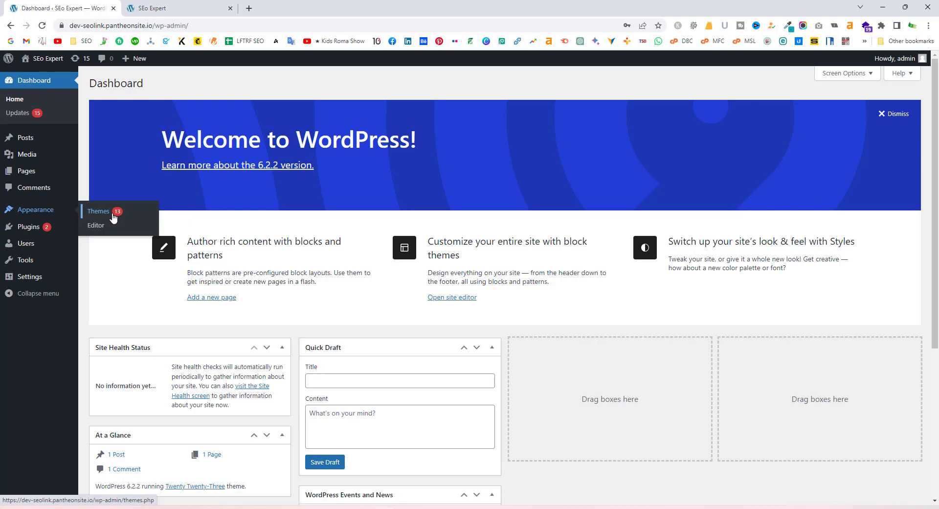
mouse_move(35, 231)
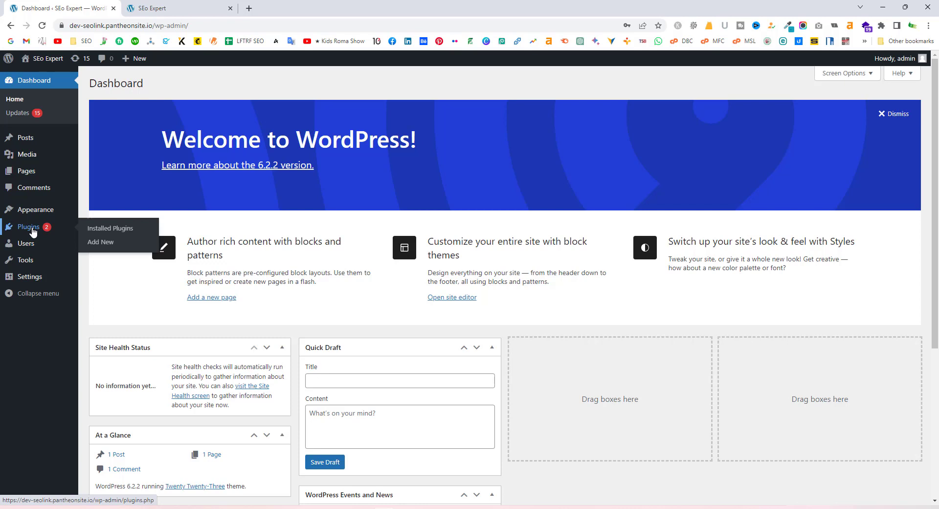
Look through the Users, Tools and Settings sidebar menus on the way to Plugins
mouse_move(48, 245)
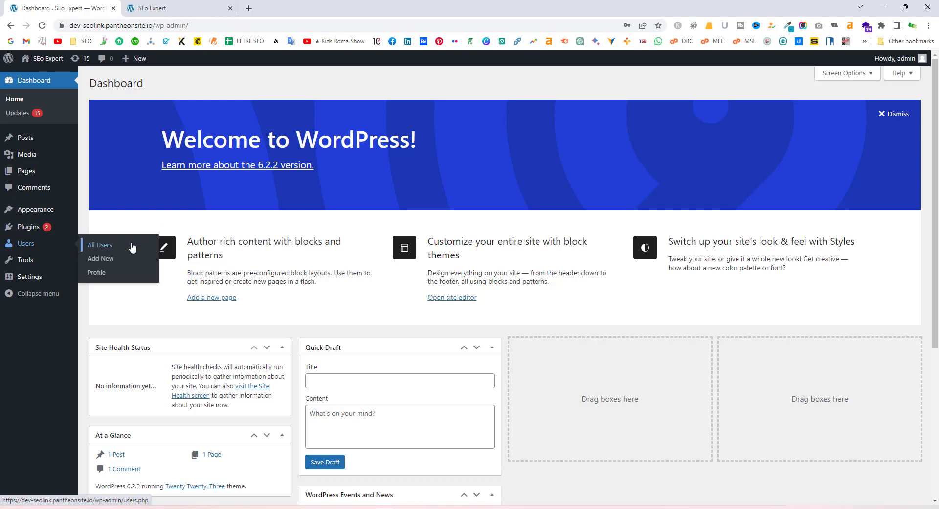
mouse_move(891, 59)
mouse_move(27, 264)
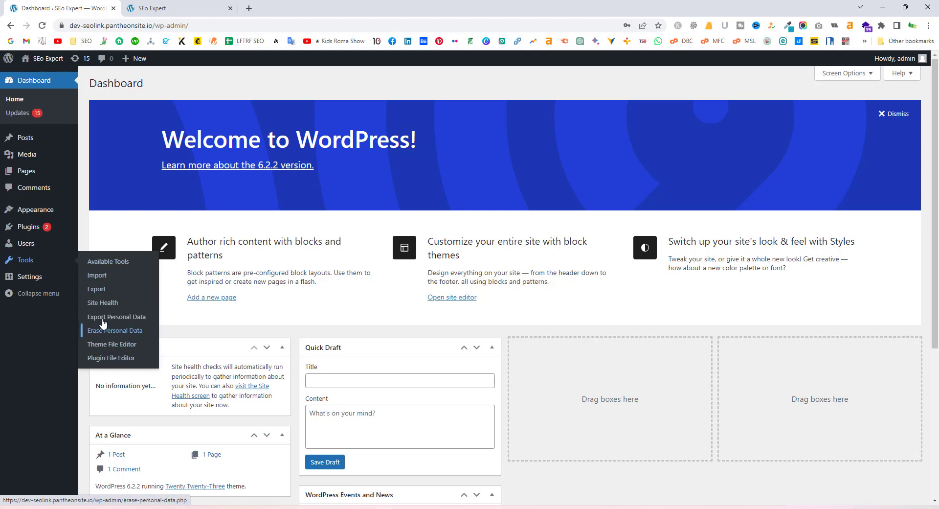
mouse_move(43, 284)
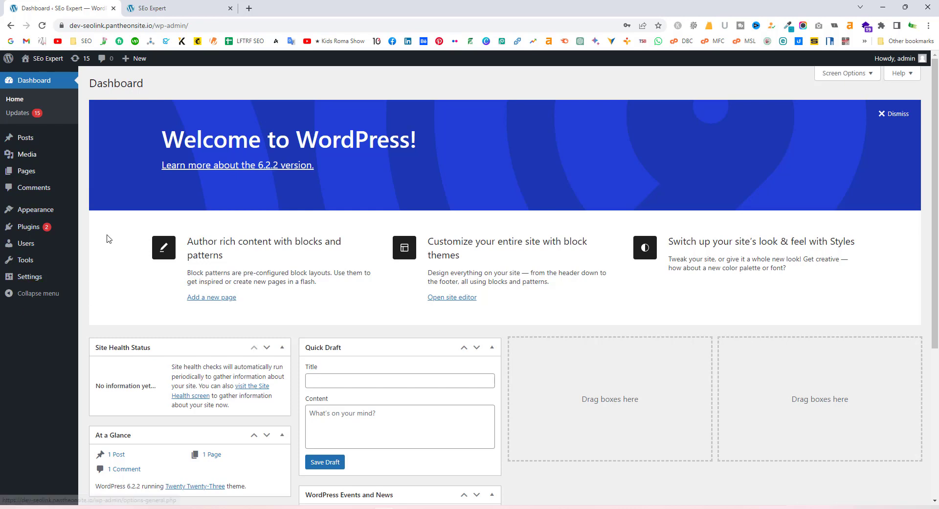
mouse_move(27, 230)
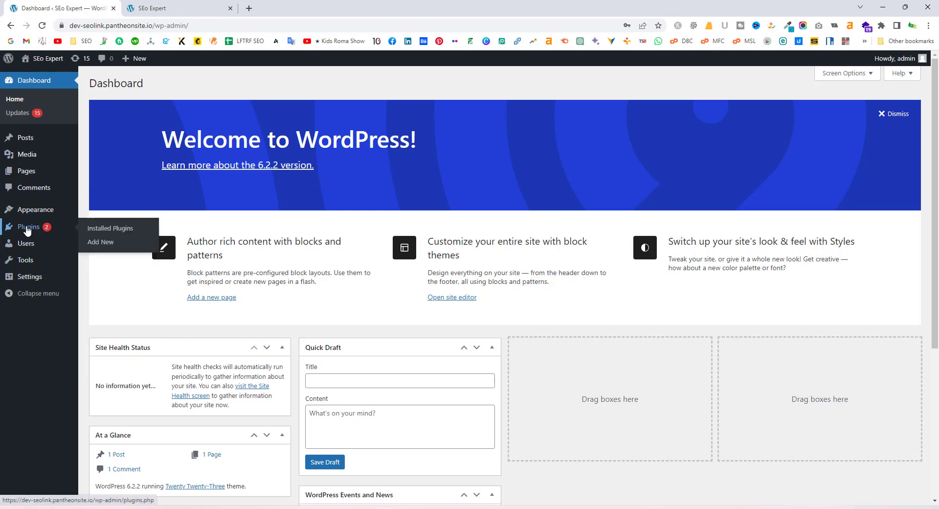
Open Plugins > Add New and search the plugin directory for 'astra'
click(98, 246)
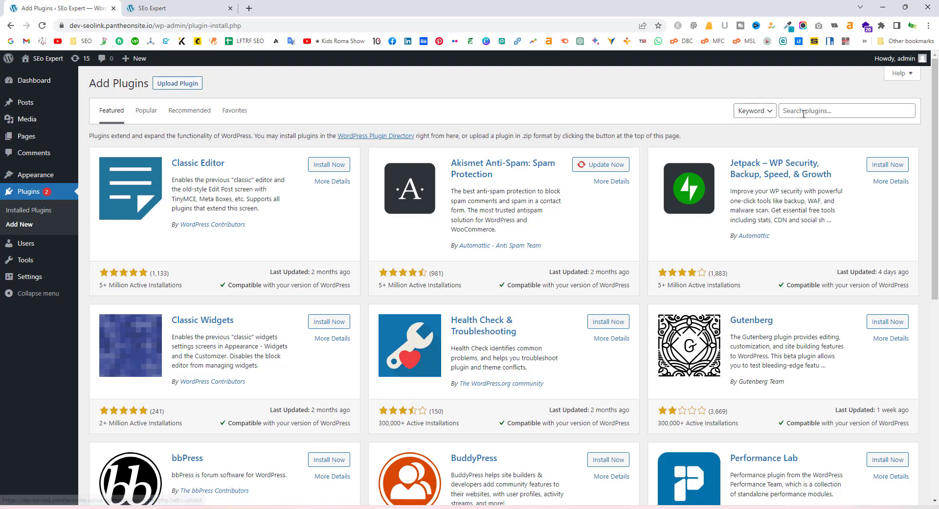
click(837, 109)
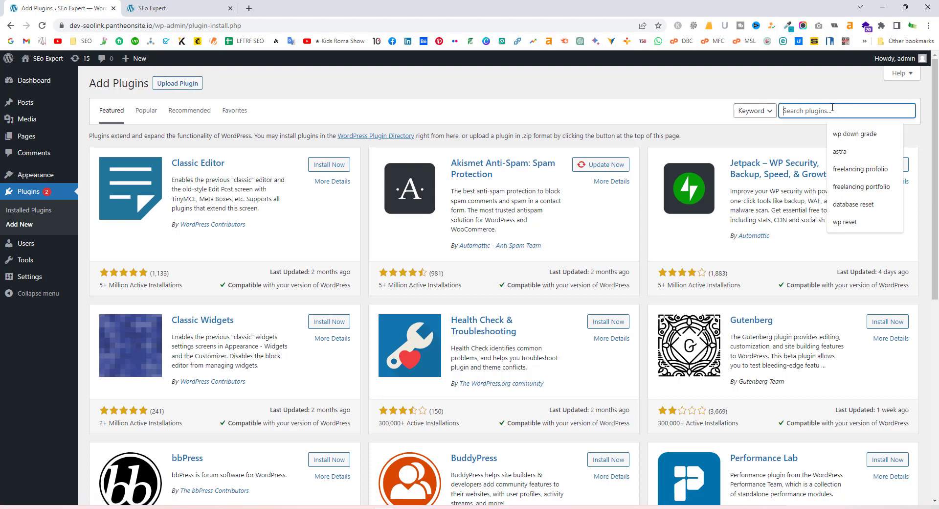
text(astra)
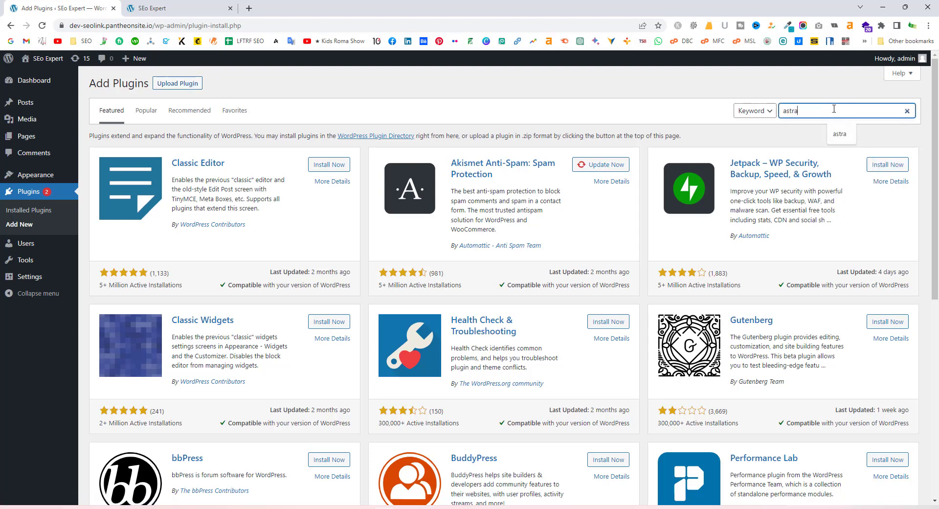
key(Return)
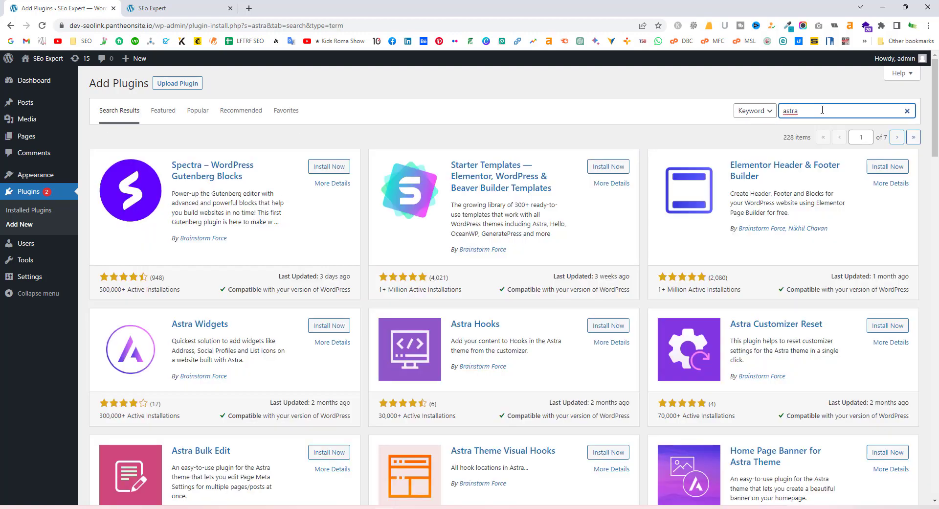
click(525, 133)
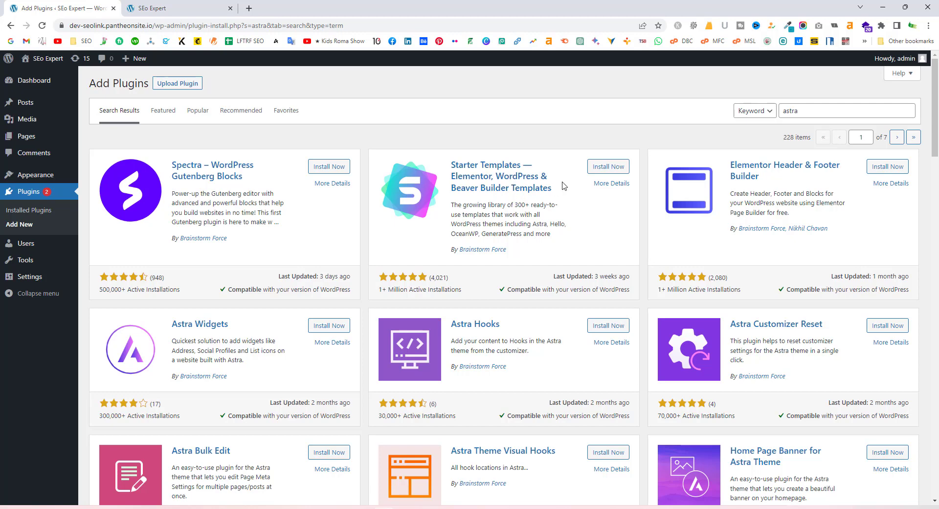
Install the Starter Templates plugin and activate it
click(604, 167)
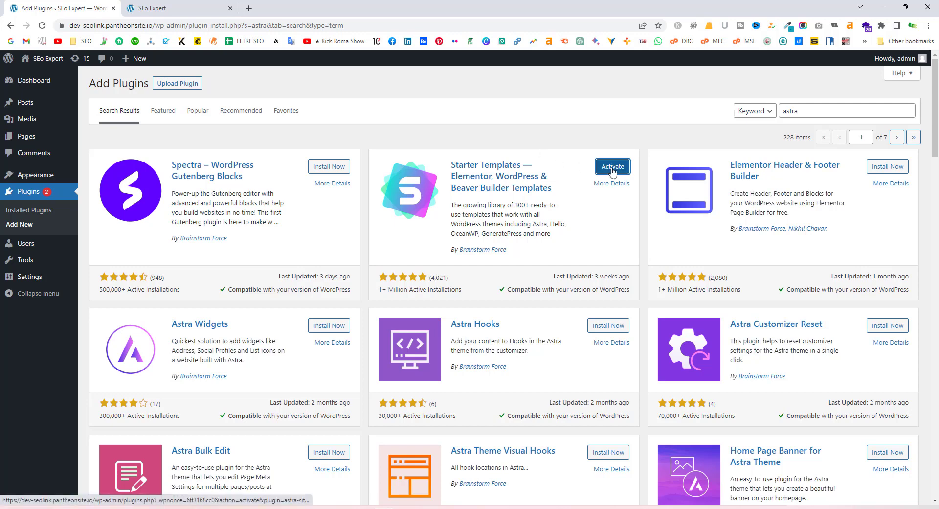
click(612, 172)
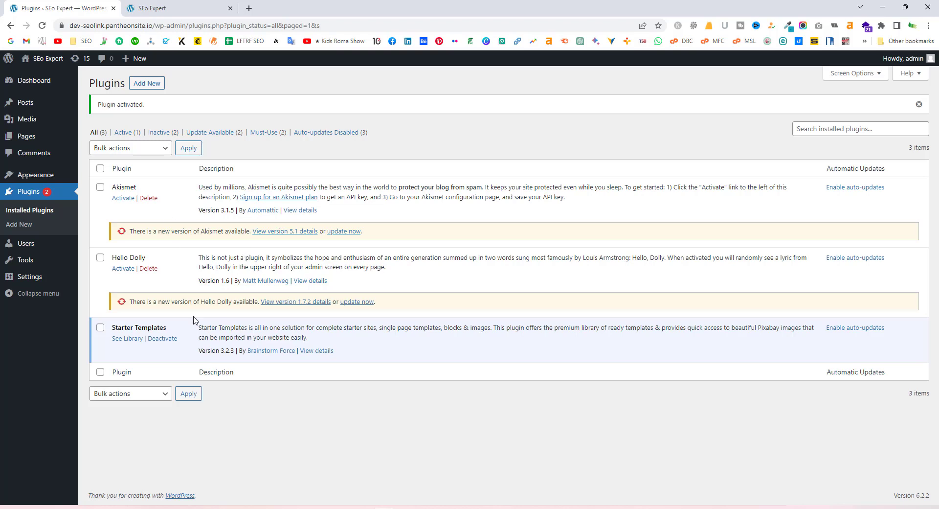
Open the Starter Templates library and choose Build Your Website Now
click(123, 343)
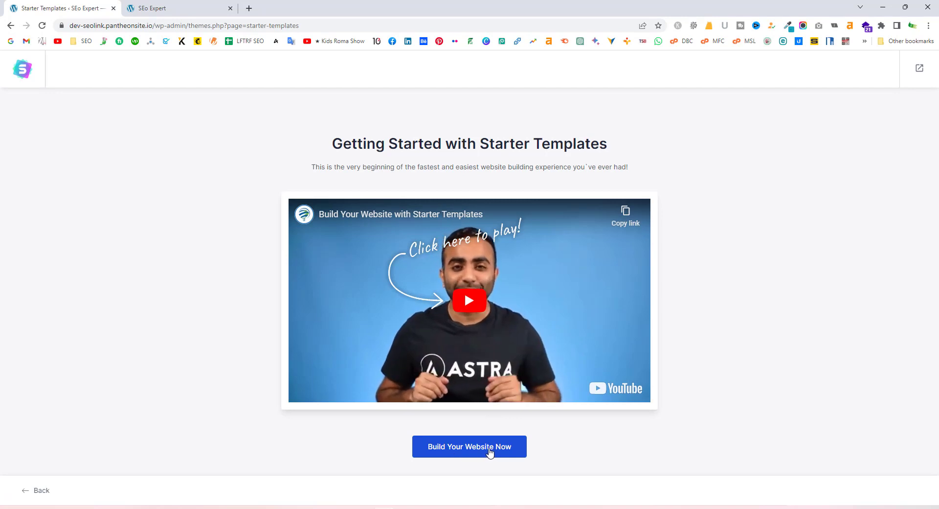
click(488, 454)
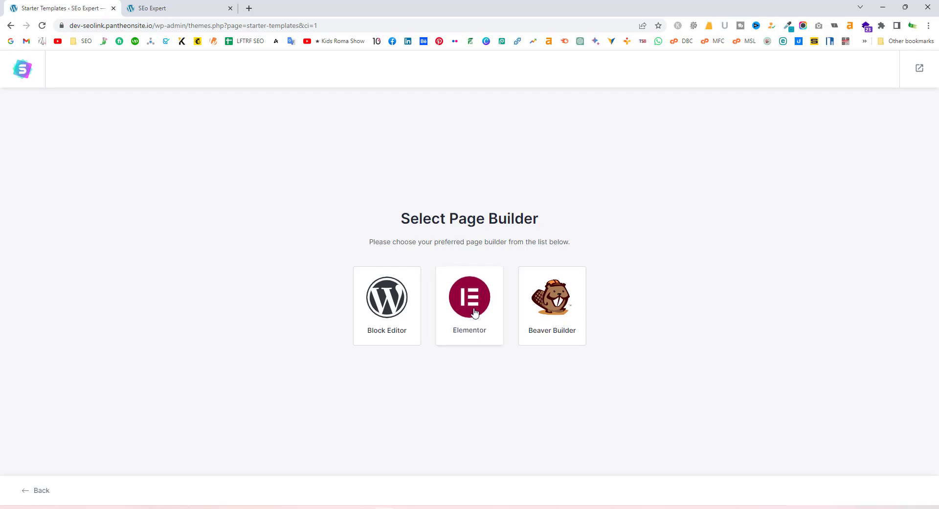
Pick Elementor as the page builder and browse the starter template gallery
click(473, 310)
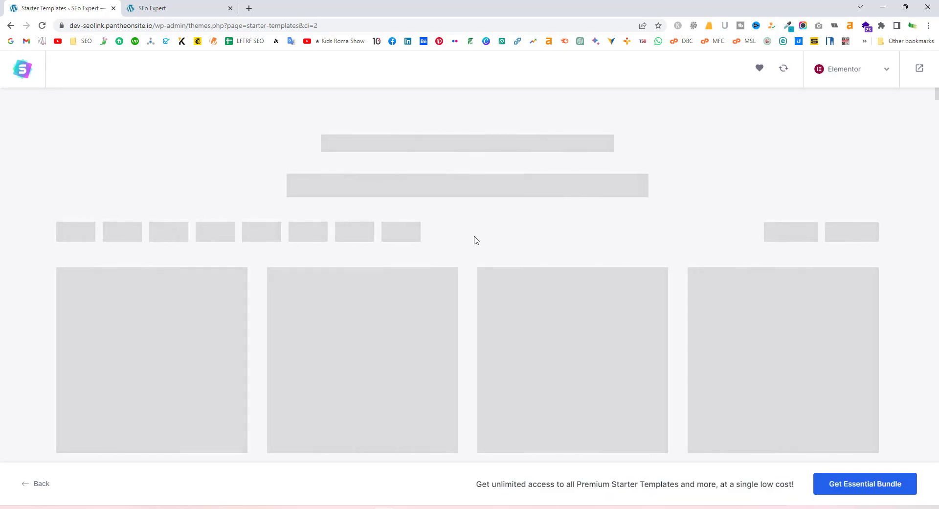
mouse_move(474, 239)
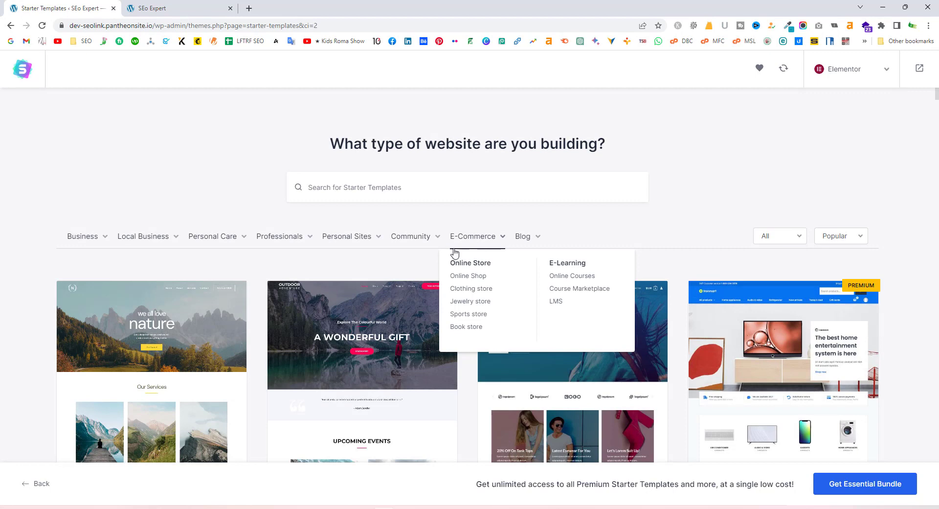
scroll(536, 301, down, 2)
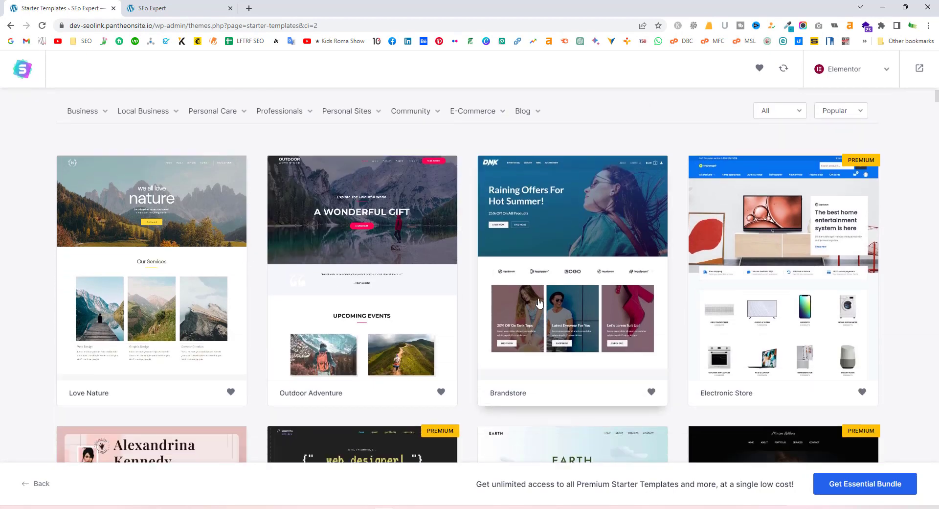
scroll(539, 300, down, 3)
scroll(519, 300, up, 4)
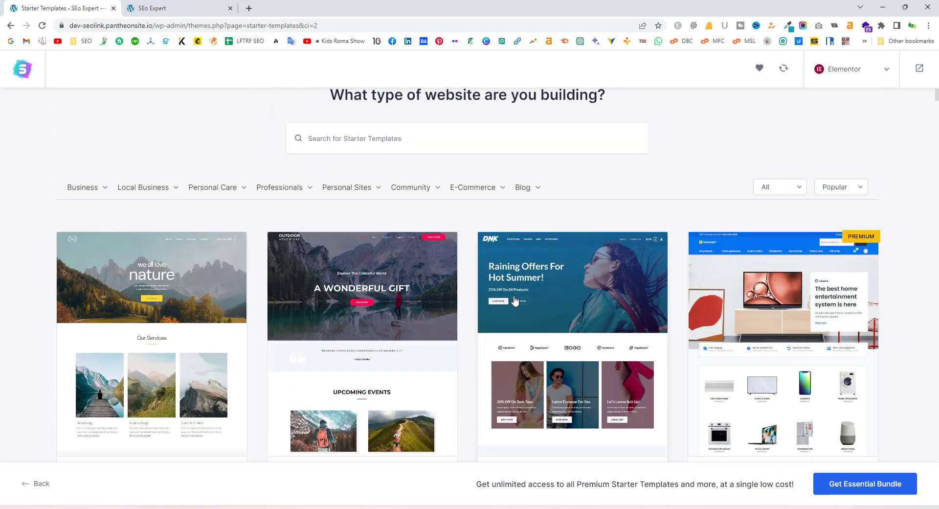
scroll(409, 312, down, 1)
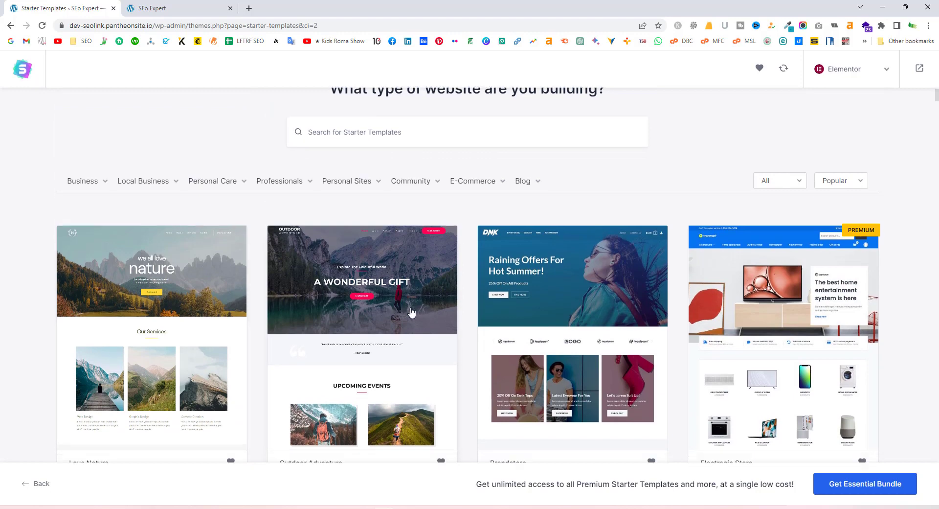
scroll(411, 312, down, 4)
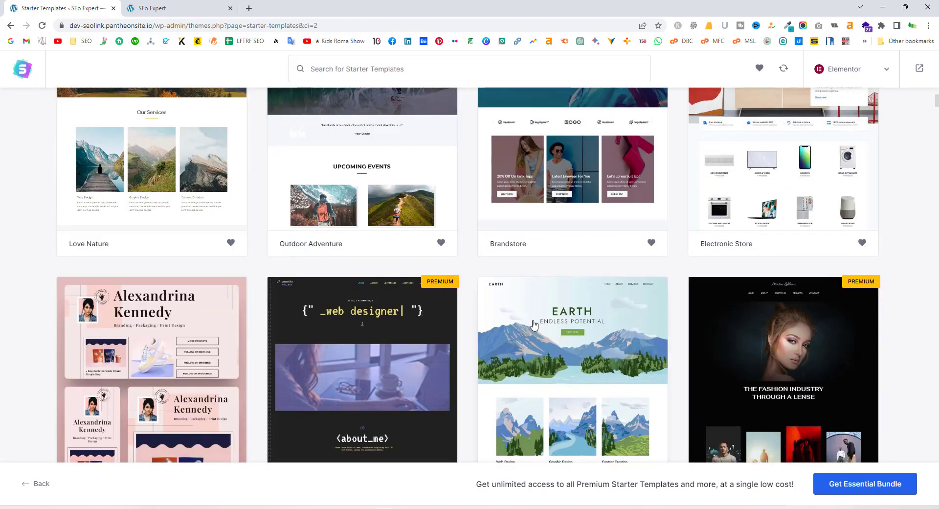
scroll(534, 325, down, 2)
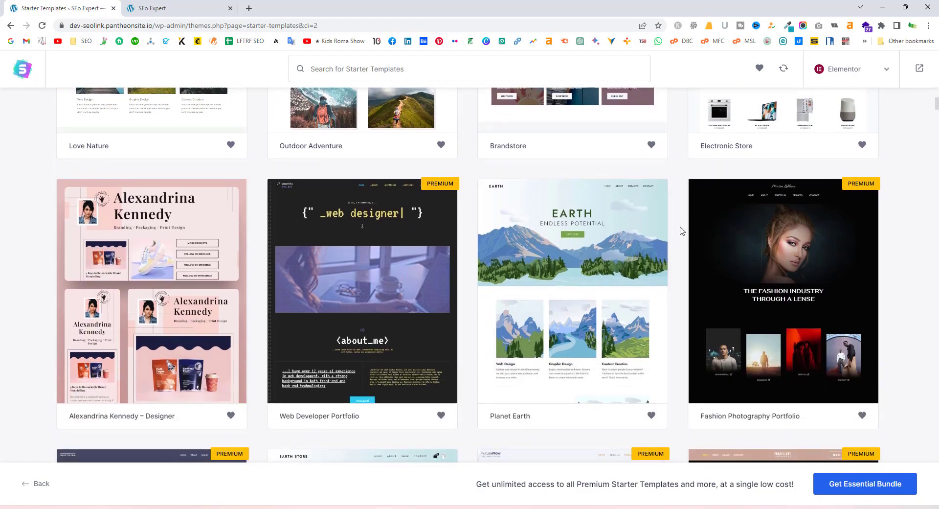
scroll(772, 211, down, 3)
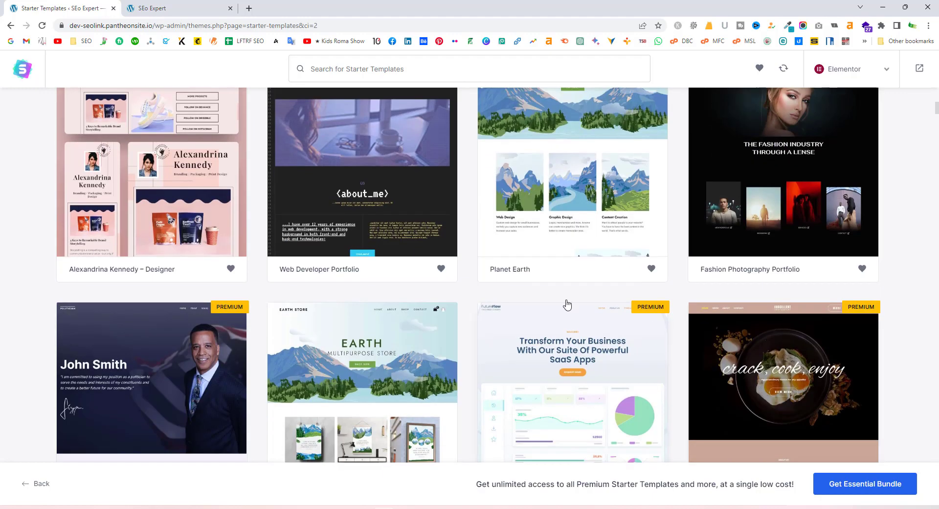
scroll(567, 305, up, 10)
mouse_move(105, 240)
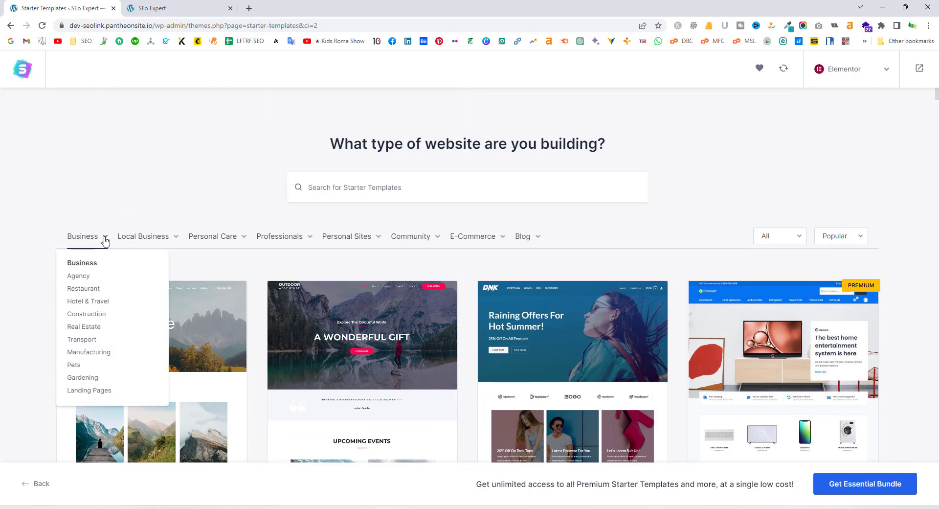
Filter templates to Agency and open the Digital Agency template
click(78, 276)
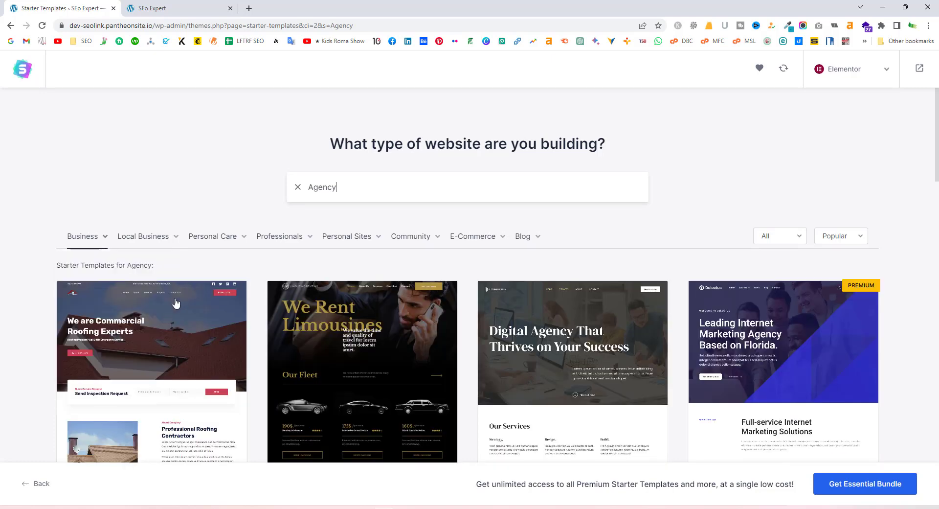
scroll(43, 319, down, 2)
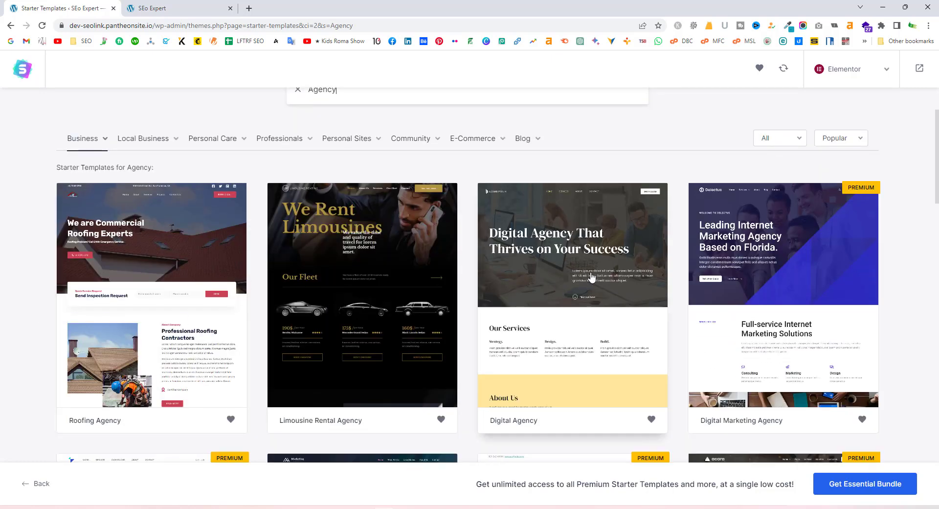
click(583, 320)
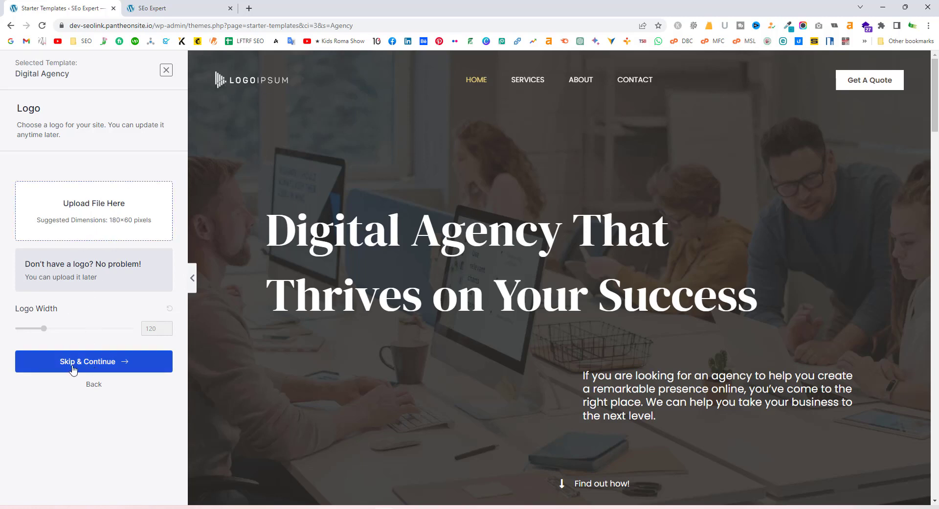
Skip the logo and keep the default colours with DM Serif Display / Poppins fonts
click(116, 362)
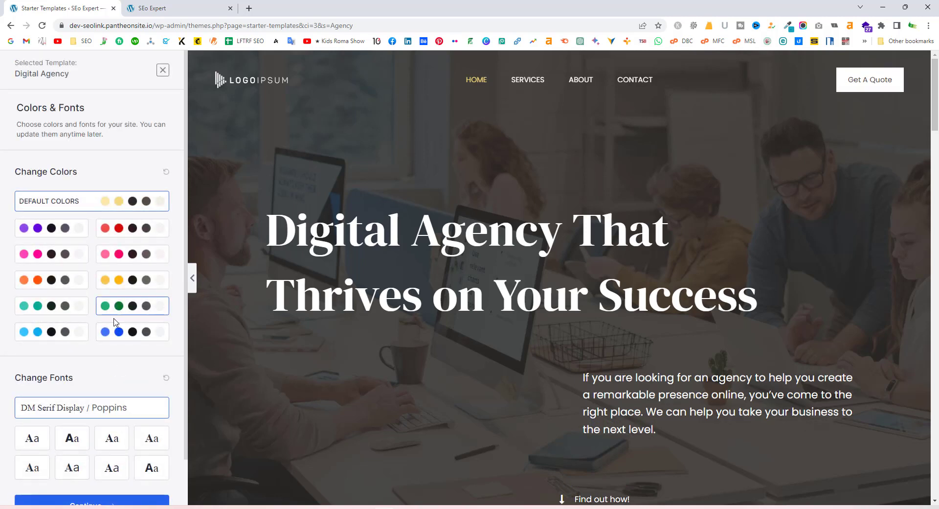
scroll(119, 281, down, 1)
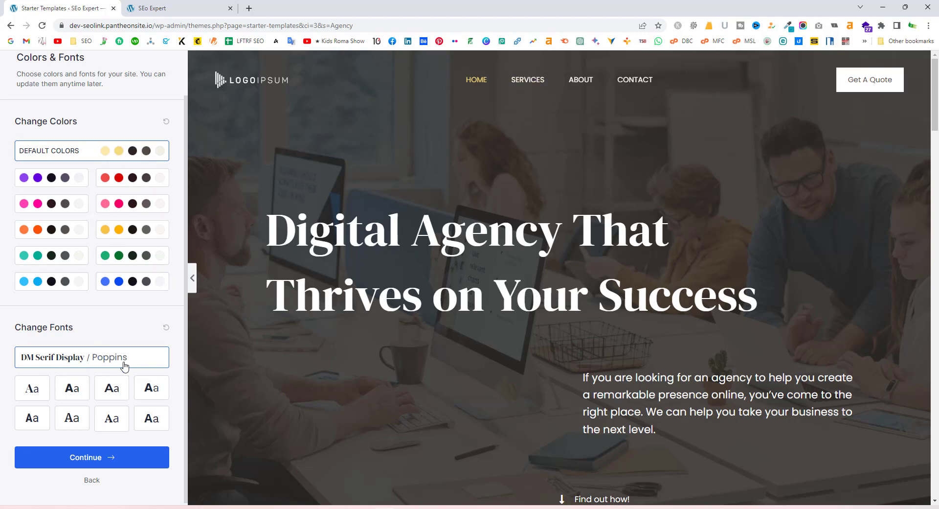
scroll(125, 368, down, 1)
click(89, 459)
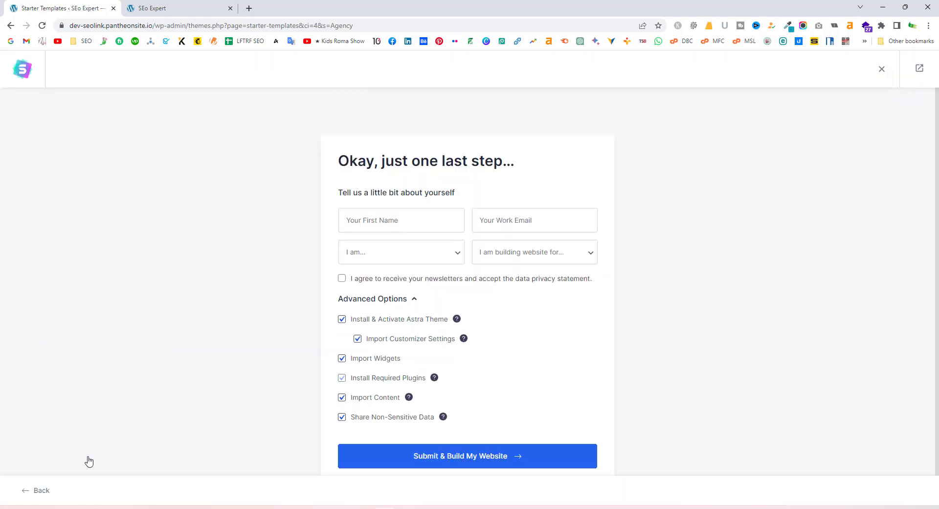
Enter the first name and work email from saved suggestions, trimming the name to one word
click(391, 225)
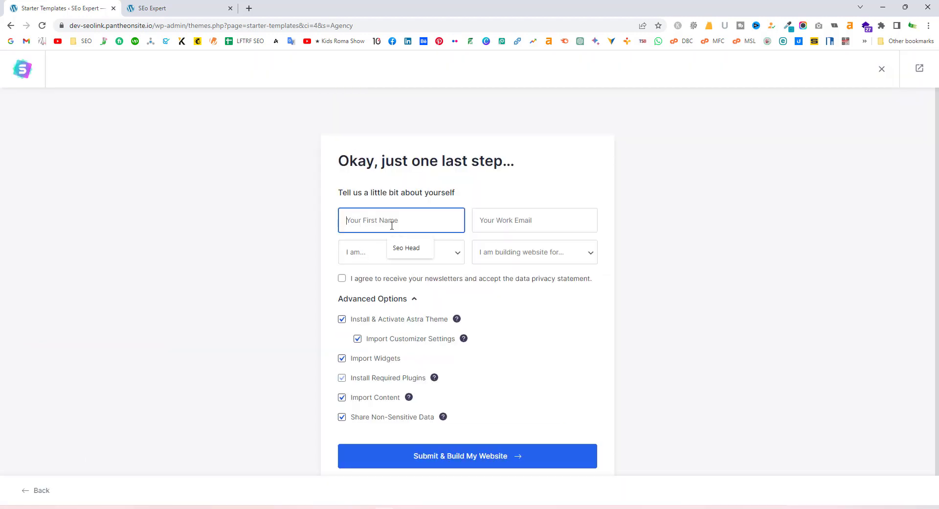
click(392, 248)
drag(379, 222, 364, 222)
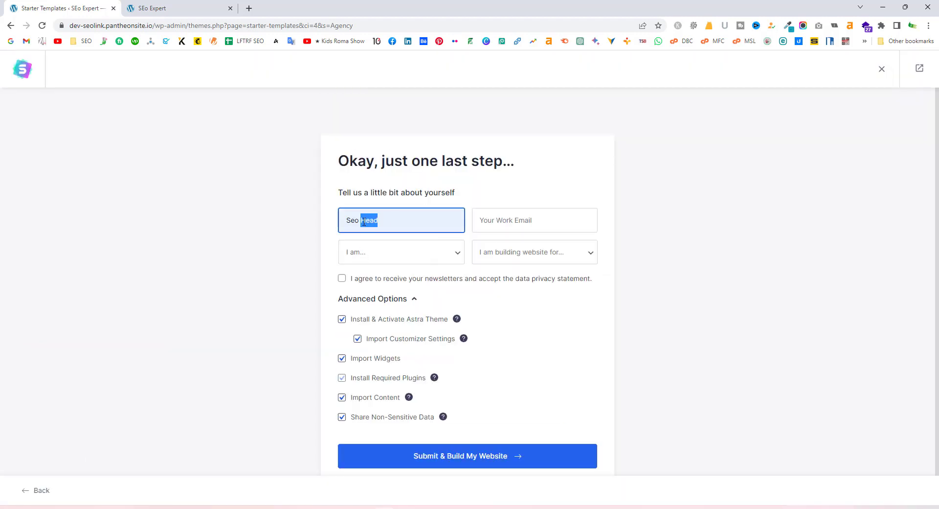
key(BackSpace)
click(511, 220)
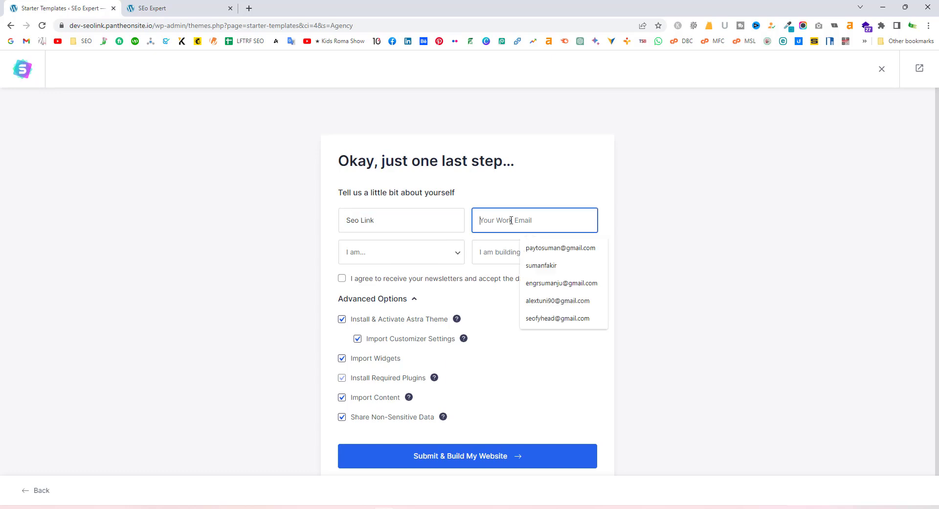
click(560, 247)
Set experience level to Beginner and website purpose to Myself/My Company
click(386, 259)
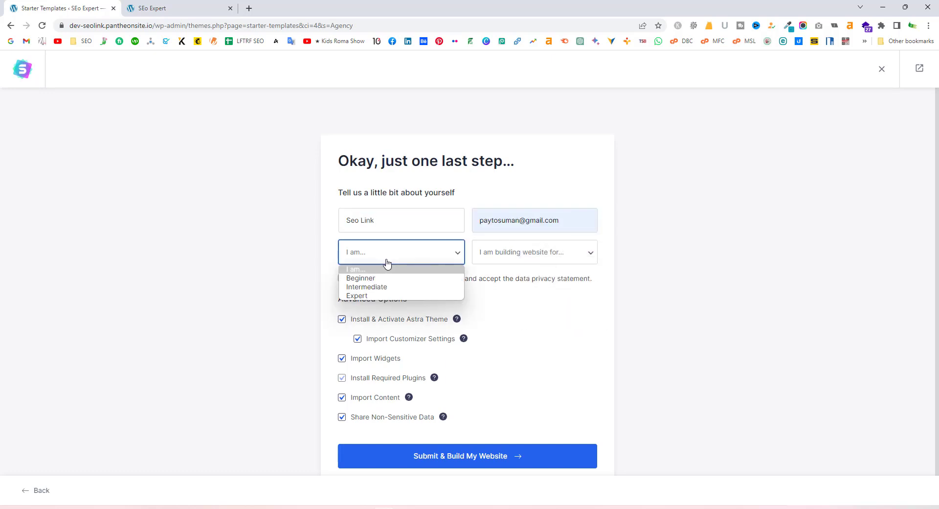
click(385, 280)
click(529, 254)
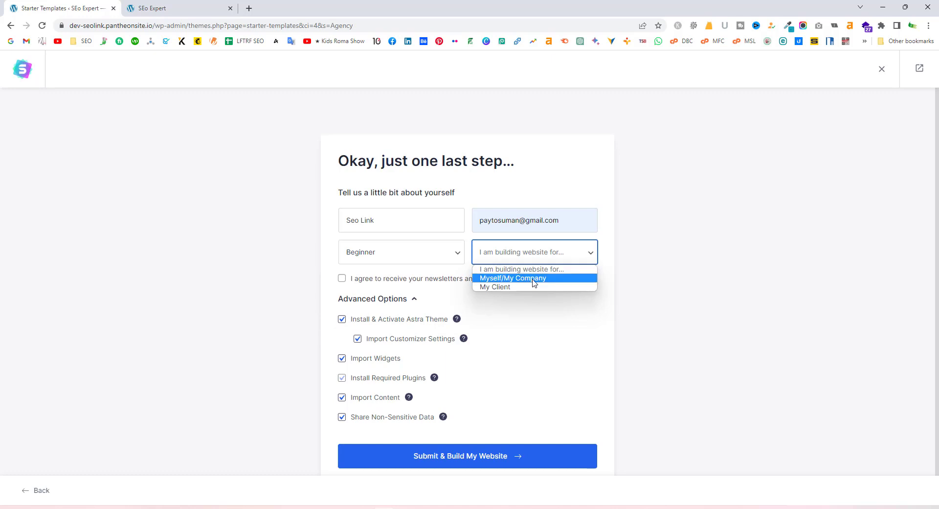
click(534, 282)
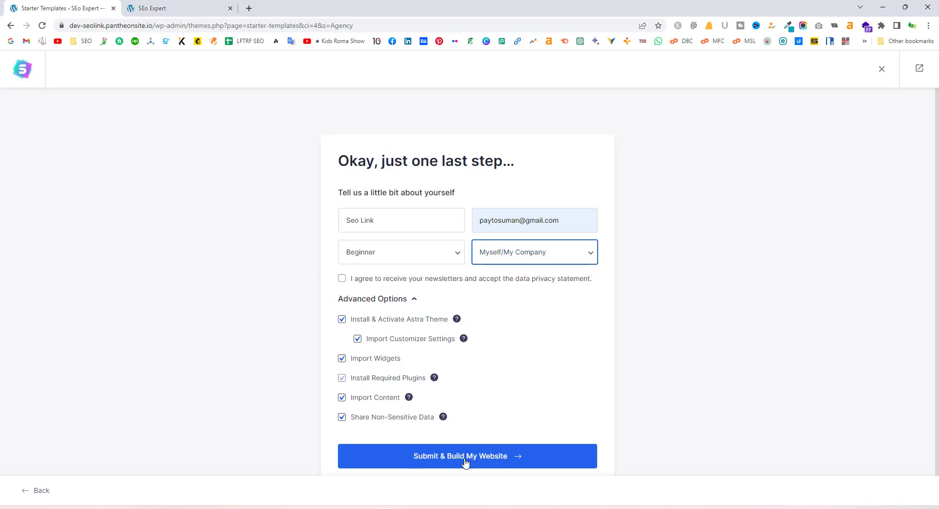
Start building the Agency template site and wait for the import to reach the Congratulations screen
click(495, 462)
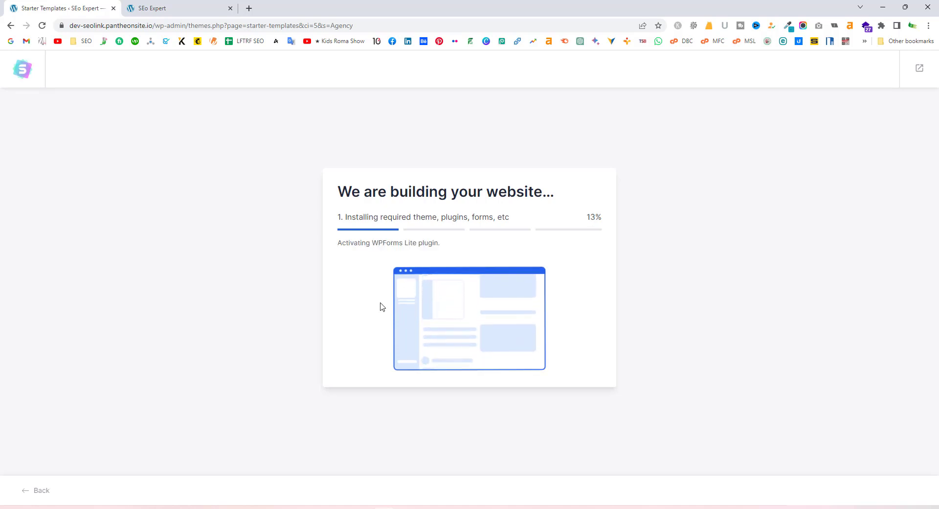
click(177, 7)
scroll(283, 211, down, 3)
scroll(342, 245, up, 3)
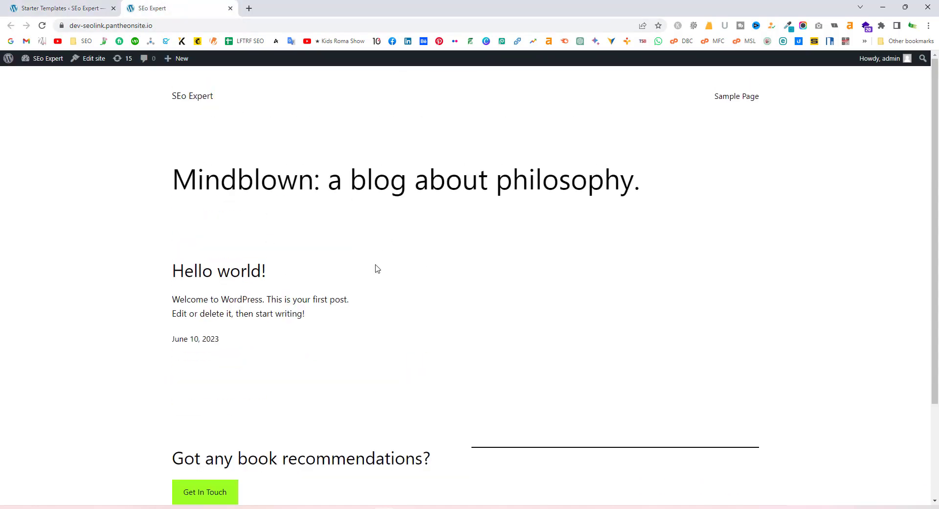
scroll(391, 219, down, 3)
scroll(391, 219, up, 5)
key(ctrl+shift+Tab)
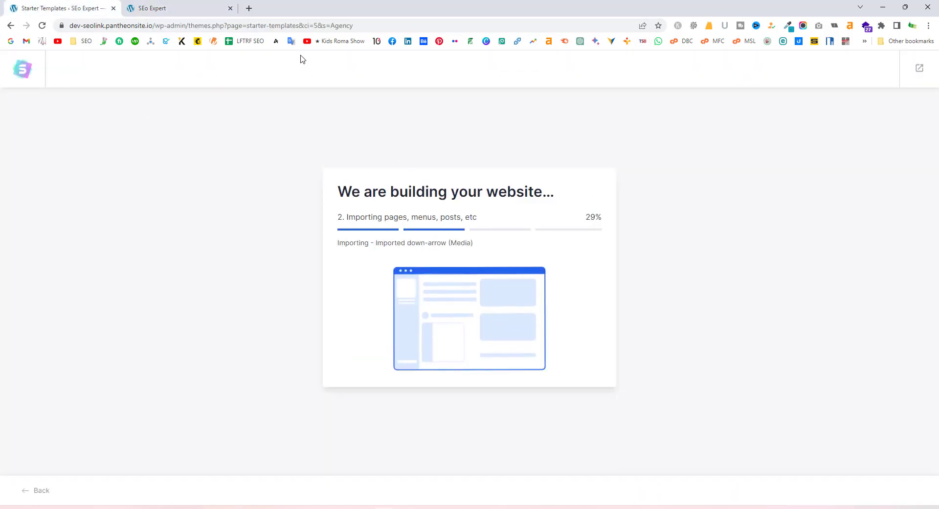
click(190, 5)
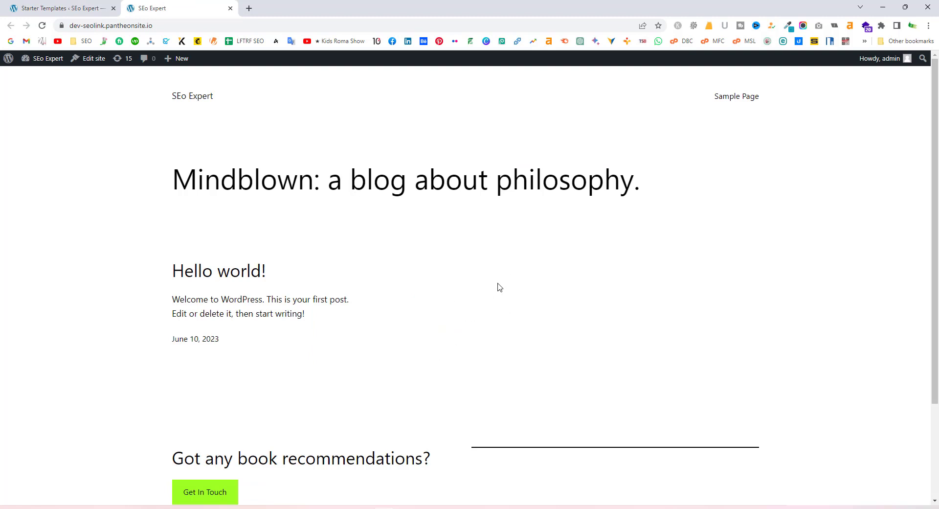
key(ctrl+shift+Tab)
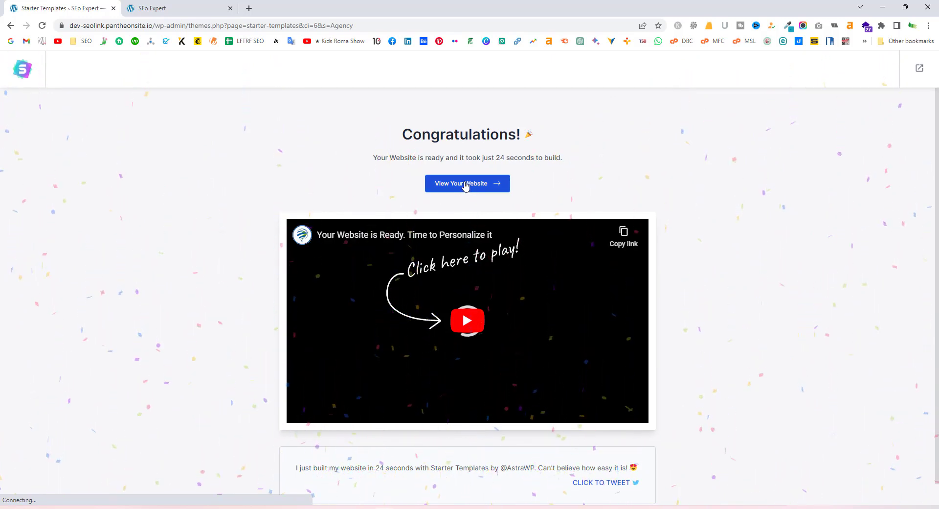
Open the newly built website and reload the old front page tab to show the new design
click(465, 187)
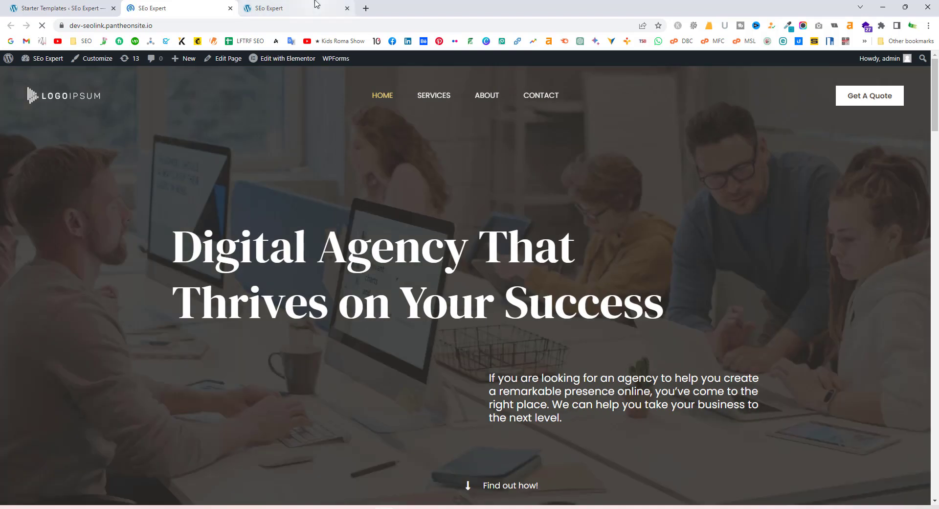
click(281, 10)
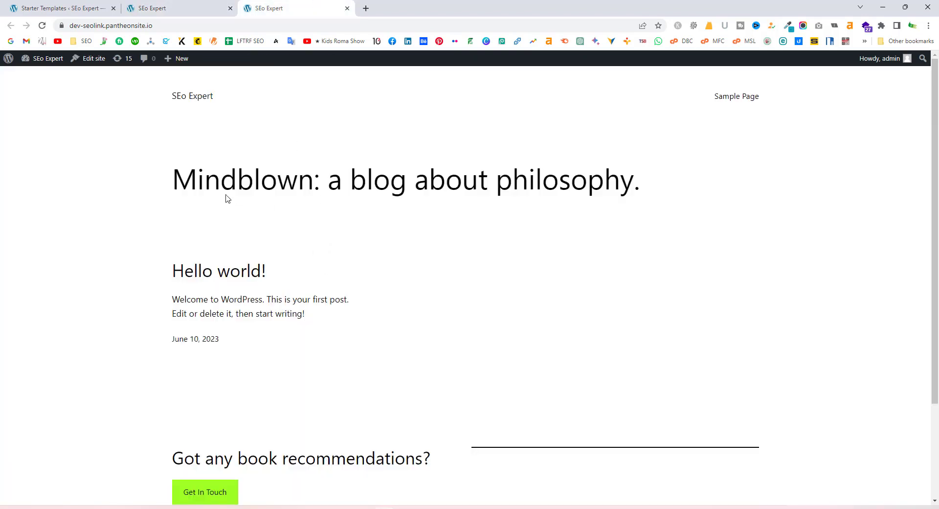
click(42, 27)
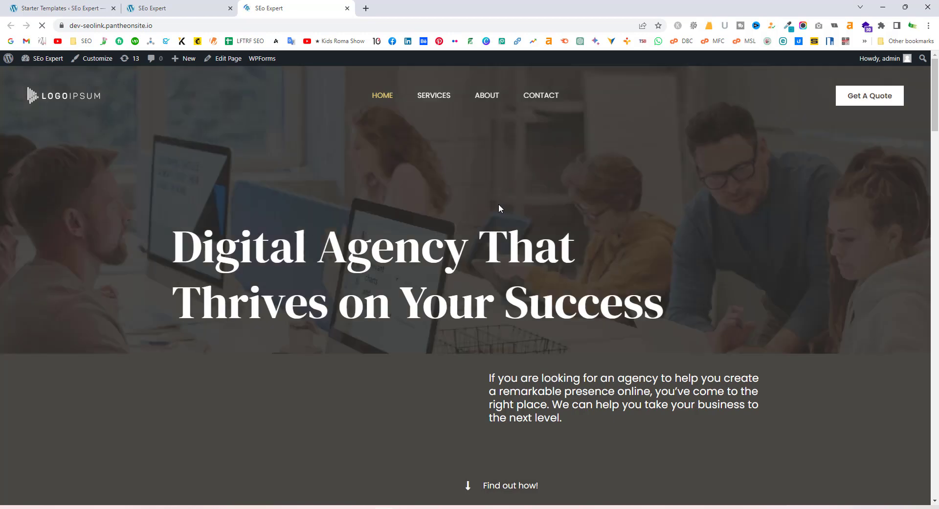
Scroll through the new Digital Agency homepage, including the Hire Us For and About Us sections
scroll(477, 228, down, 5)
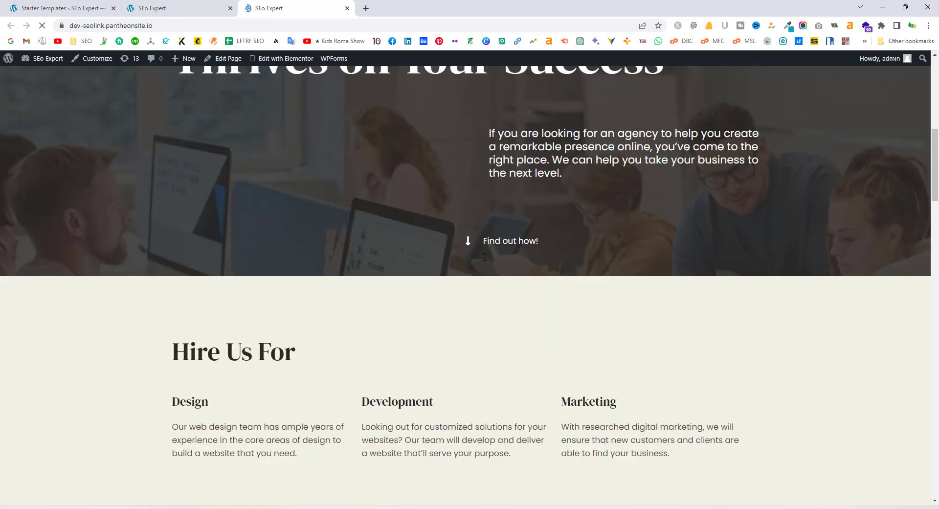
scroll(478, 232, down, 20)
scroll(529, 324, down, 10)
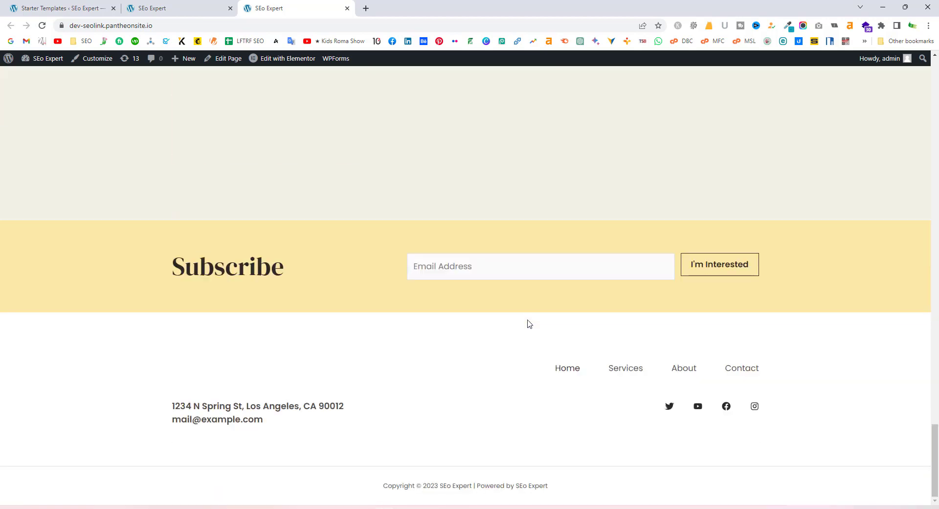
scroll(529, 323, up, 18)
scroll(528, 324, up, 15)
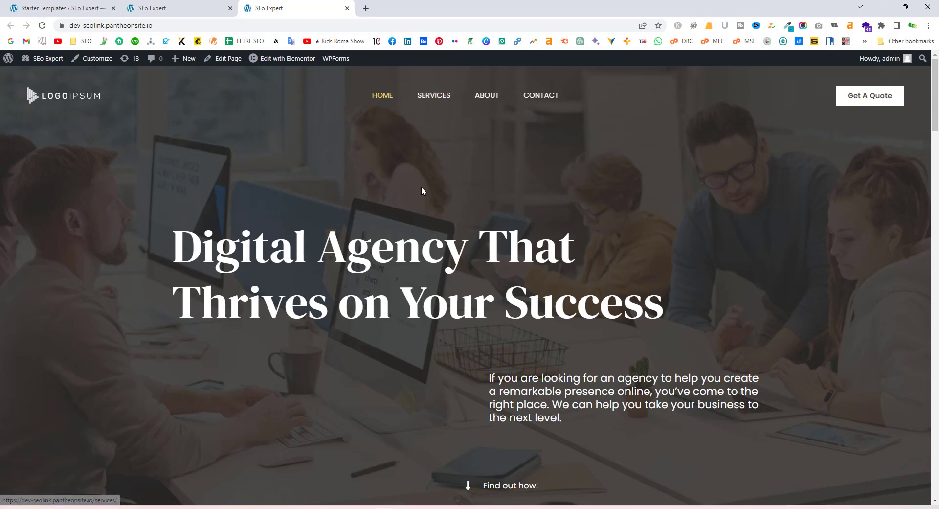
scroll(392, 210, down, 2)
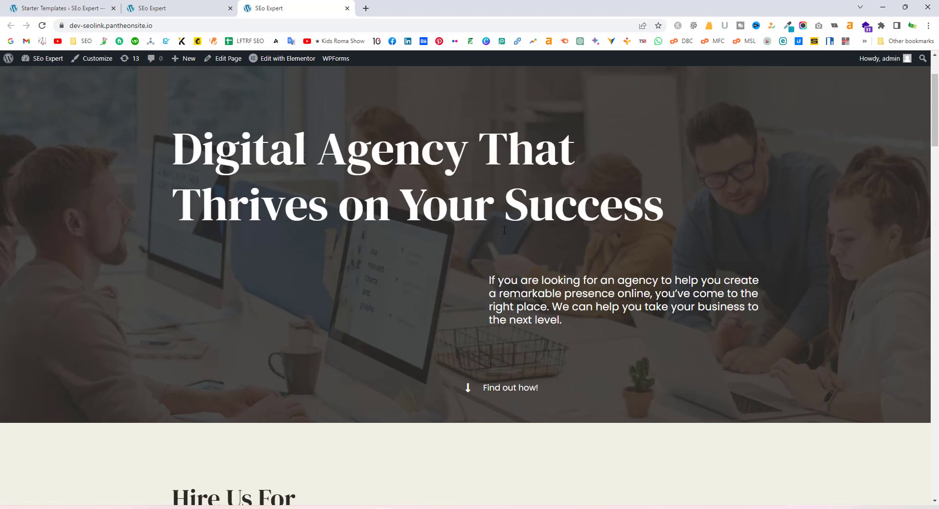
scroll(513, 254, down, 15)
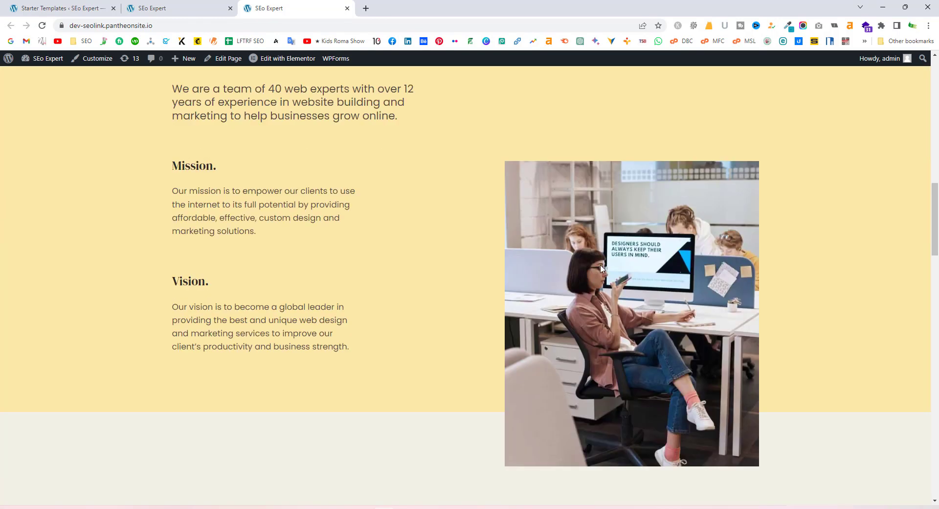
scroll(601, 268, down, 8)
scroll(597, 266, up, 1)
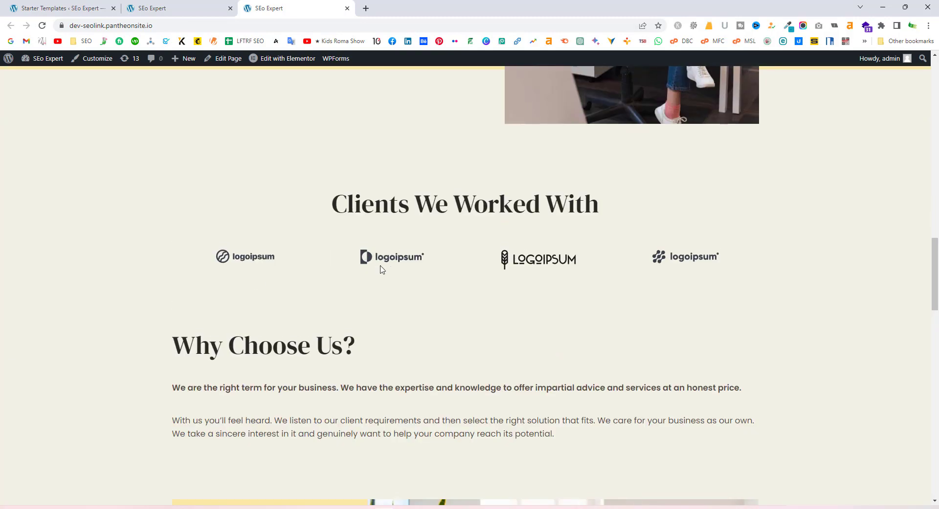
scroll(381, 269, down, 9)
scroll(289, 316, down, 6)
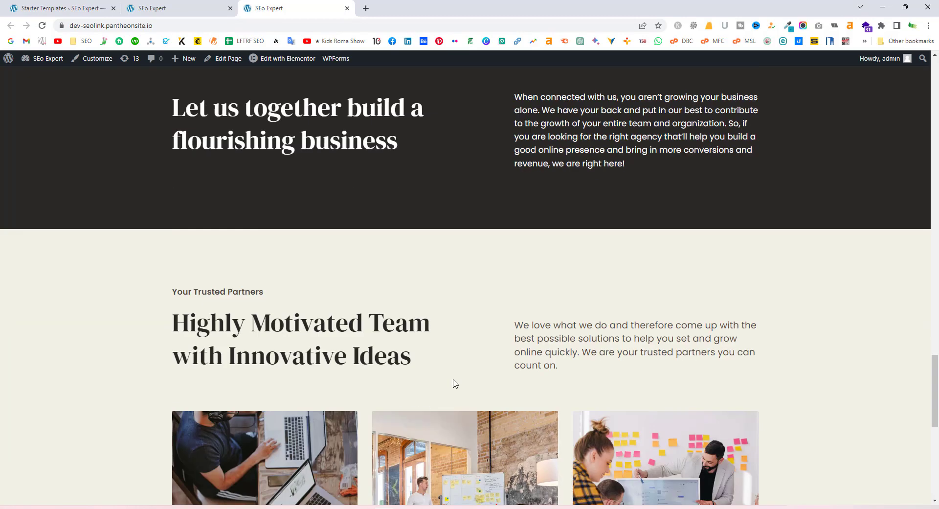
scroll(455, 383, down, 9)
scroll(439, 377, up, 20)
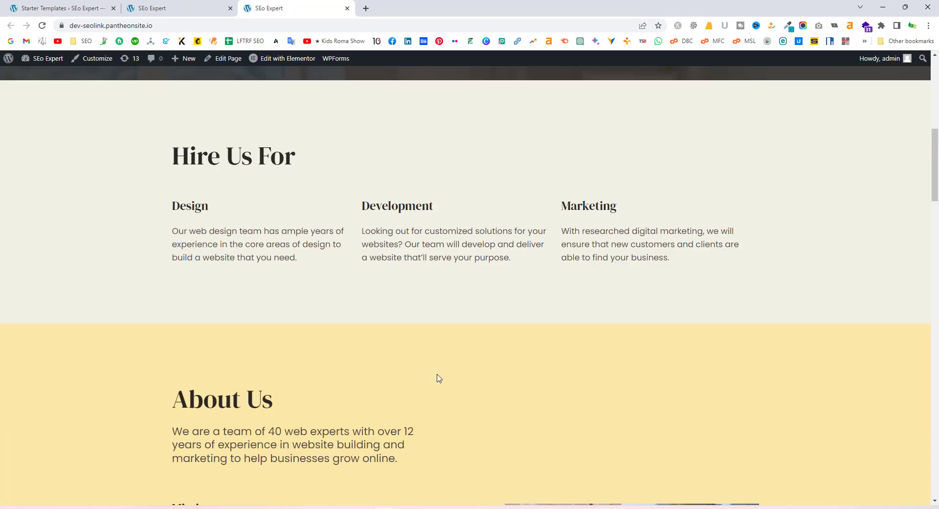
scroll(439, 378, up, 10)
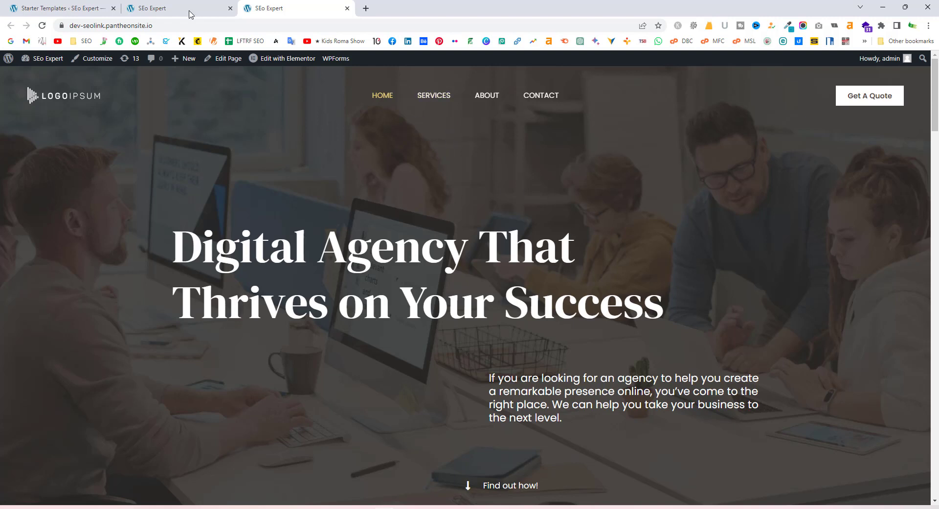
Close the duplicate SEo Expert site tab
click(230, 8)
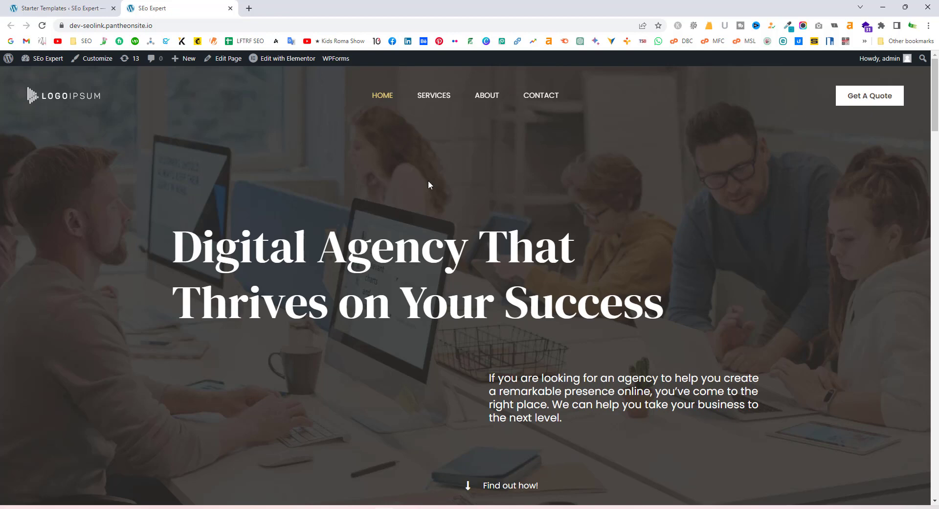
scroll(429, 185, down, 10)
scroll(485, 248, up, 8)
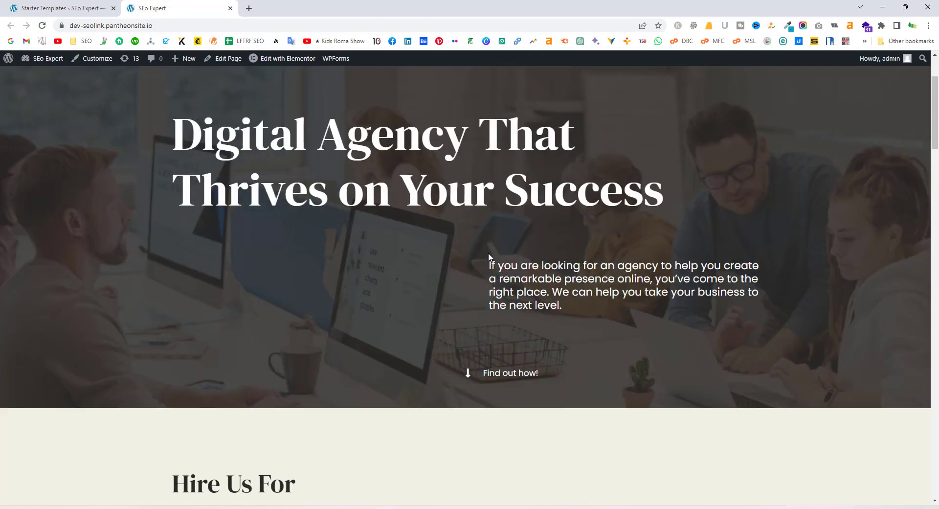
scroll(489, 256, up, 3)
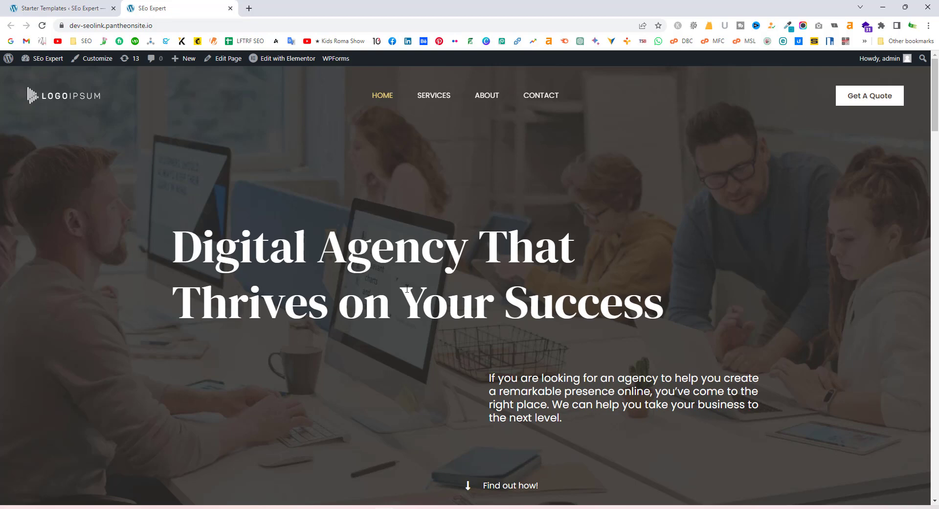
Check the Congratulations tab, then review the 'Digital Agency That Thrives on Your Success' homepage hero
click(91, 4)
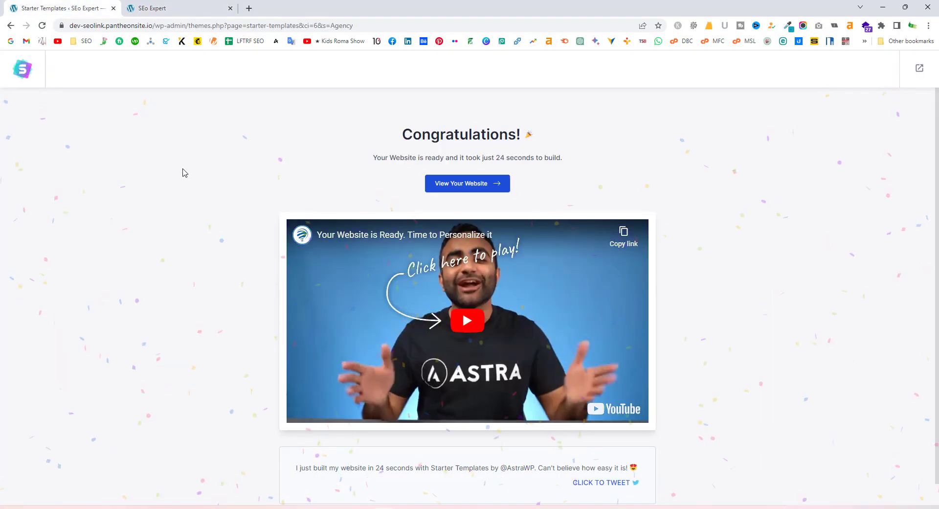
click(195, 8)
scroll(507, 384, down, 8)
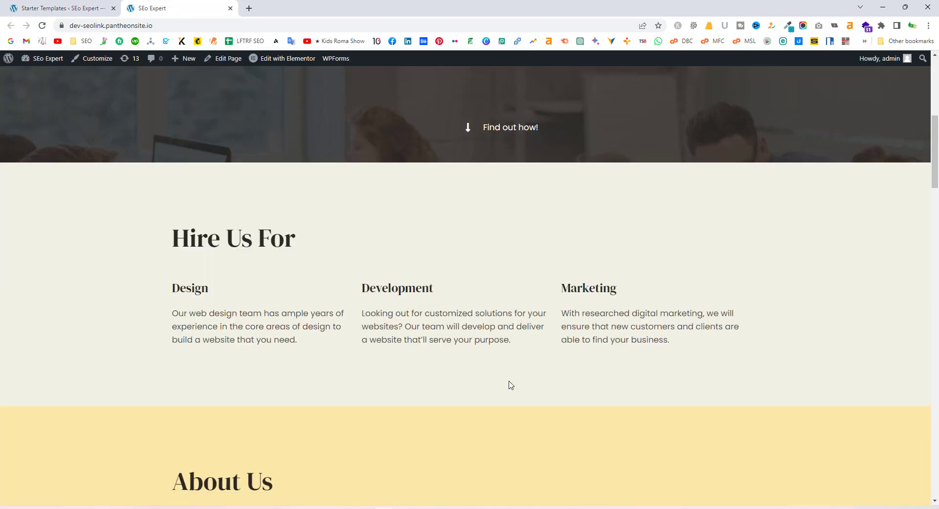
scroll(516, 392, up, 8)
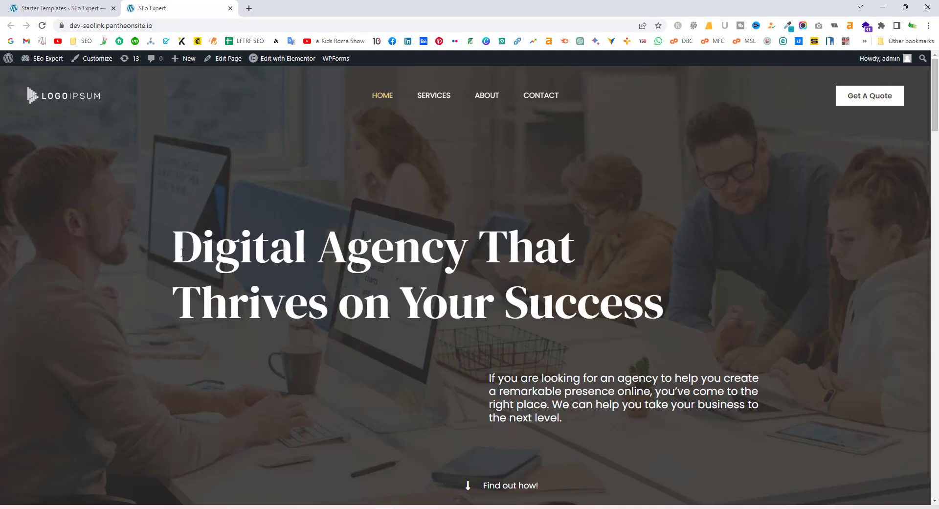
drag(182, 252, 583, 248)
click(630, 284)
scroll(539, 383, down, 5)
scroll(498, 349, up, 5)
mouse_move(266, 63)
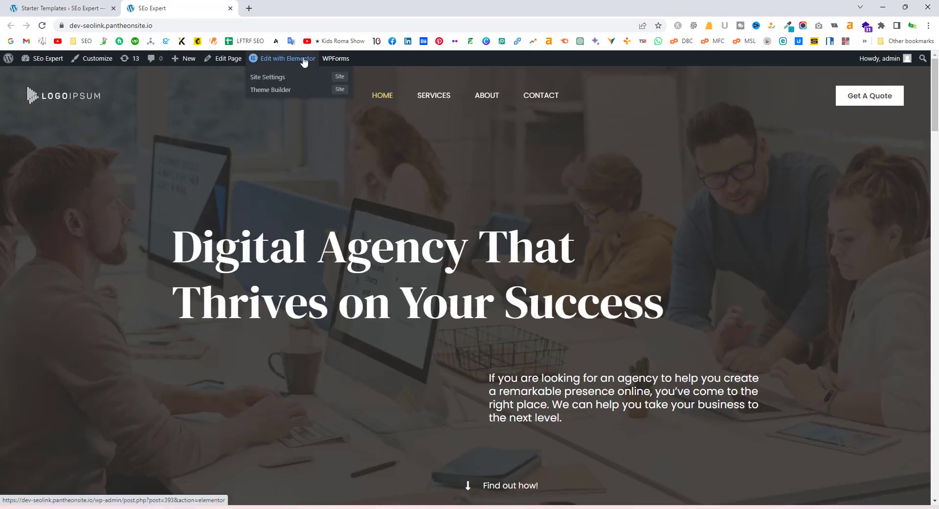
Open Home in Elementor, close the What's New AI modal, and activate Flexbox Containers
click(283, 59)
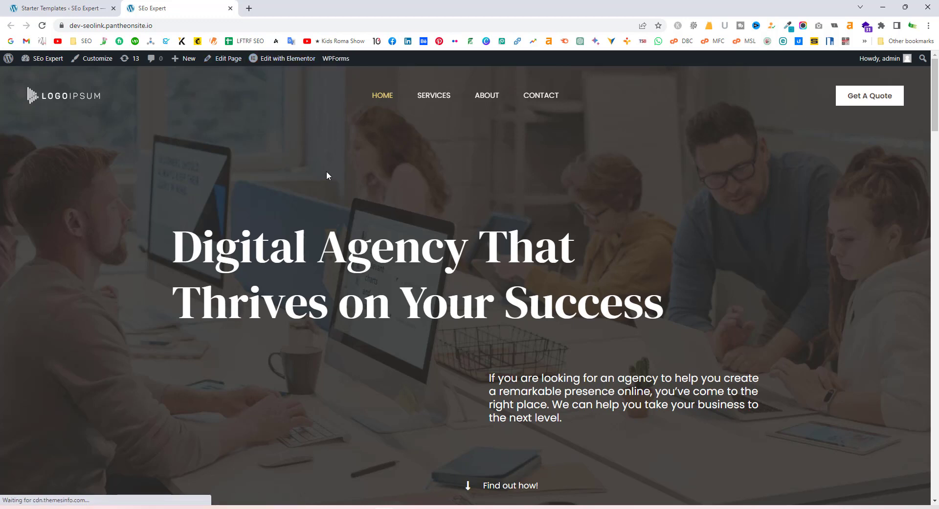
mouse_move(267, 64)
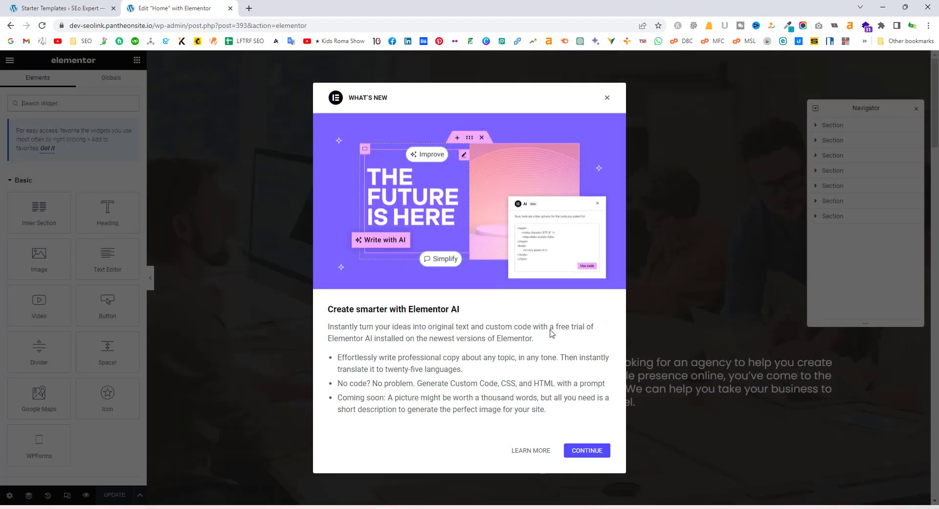
click(607, 97)
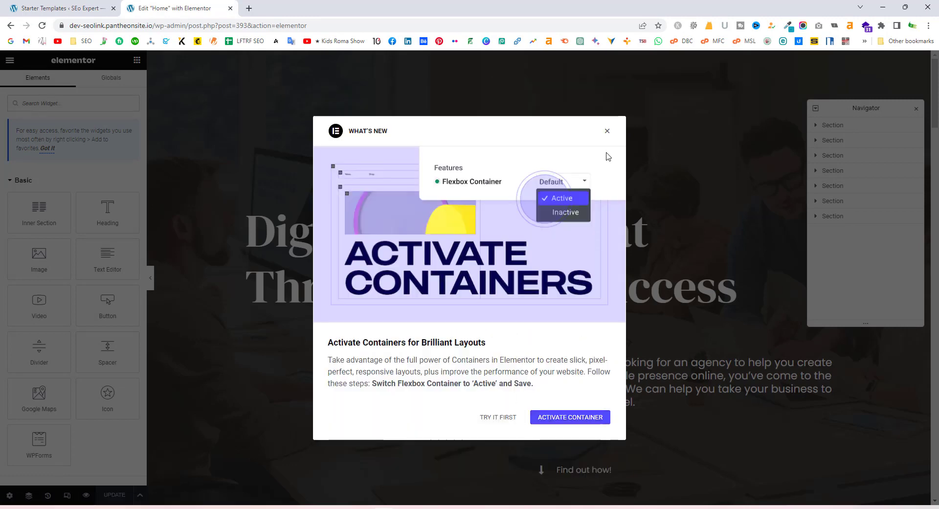
click(576, 419)
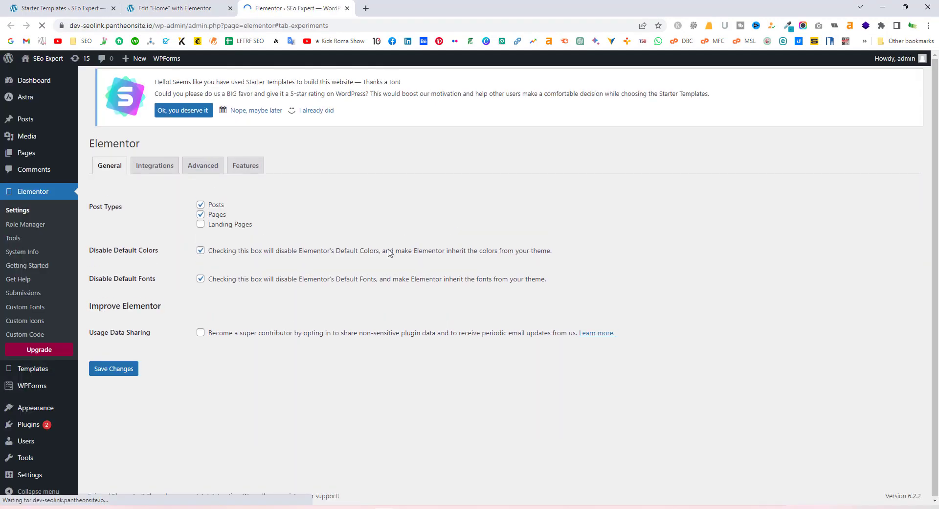
click(122, 369)
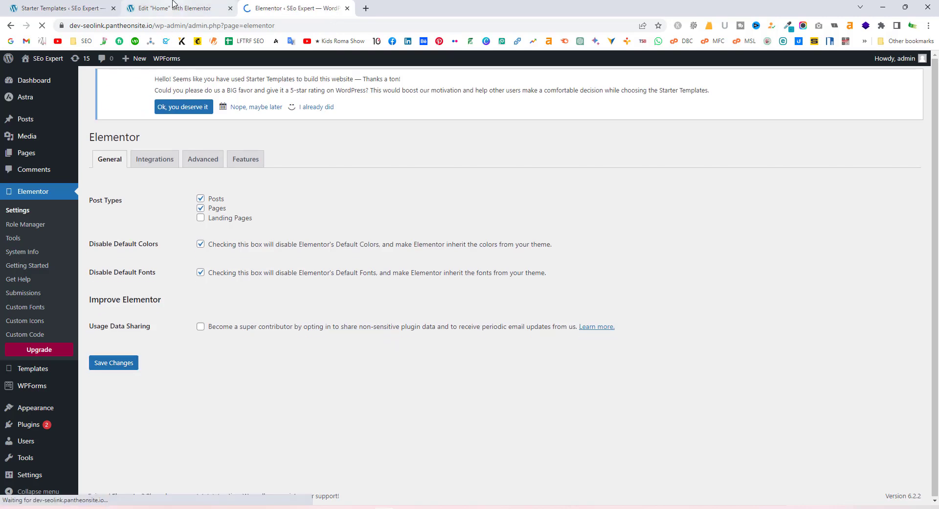
click(153, 15)
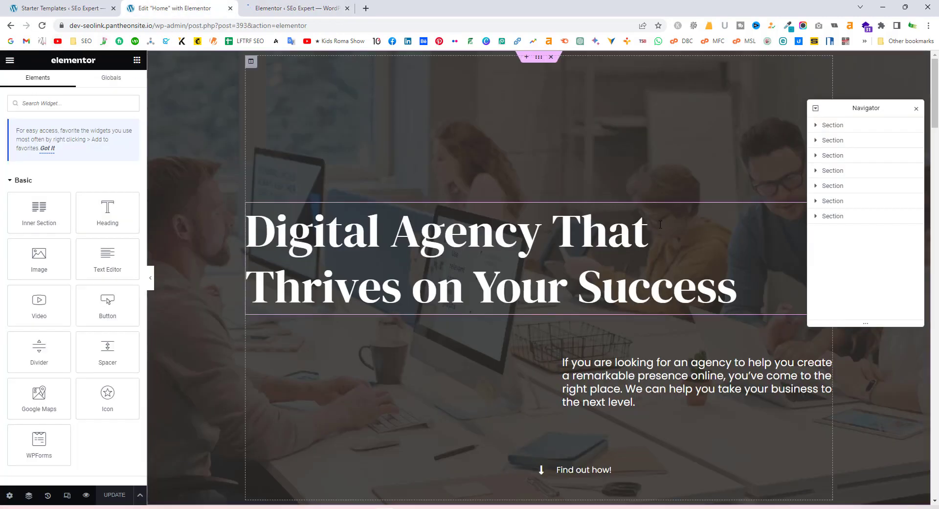
click(347, 8)
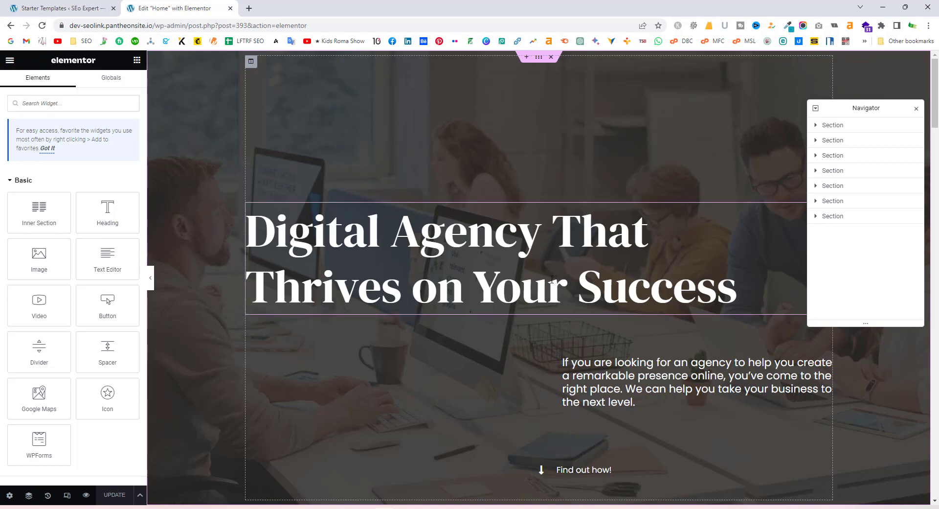
scroll(734, 220, down, 5)
scroll(759, 196, up, 4)
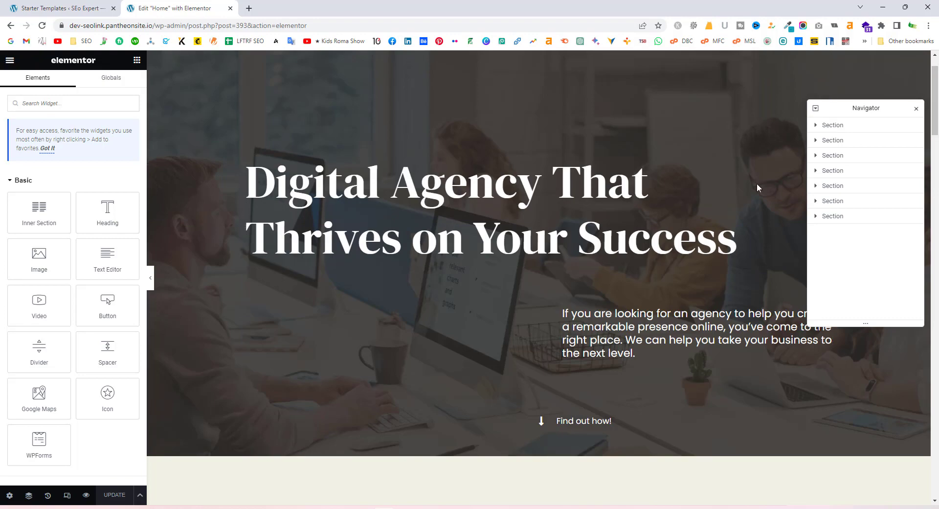
key(ctrl+i)
scroll(587, 230, up, 1)
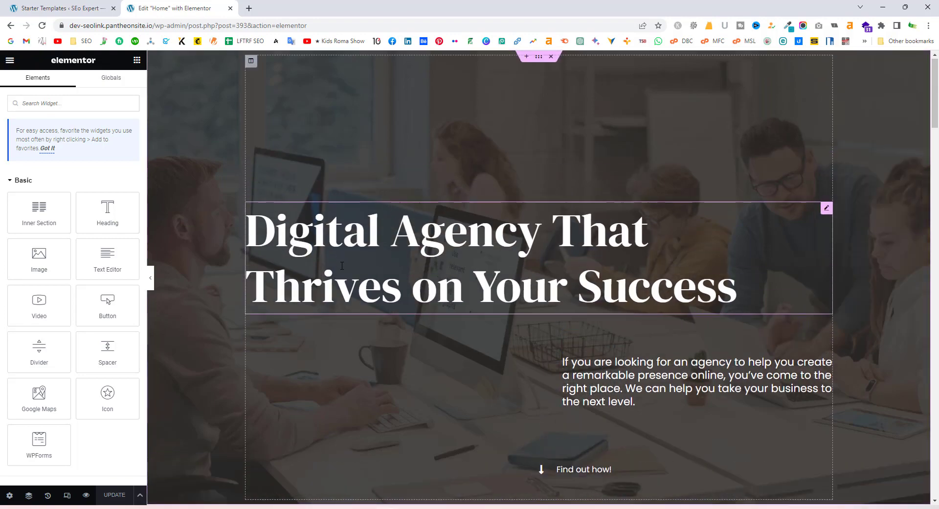
scroll(340, 274, down, 15)
scroll(343, 271, down, 10)
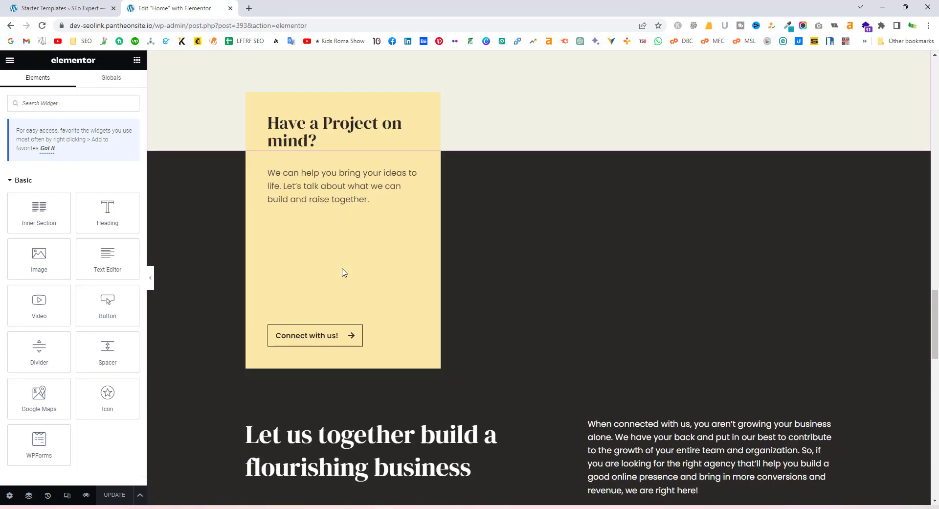
scroll(344, 270, up, 20)
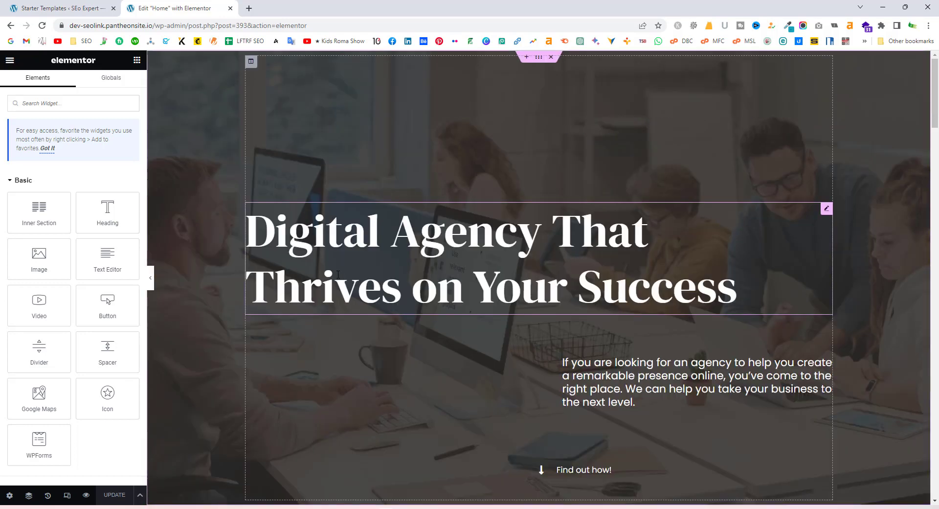
Replace the hero heading's agency tagline with 'Welcome to SEO Link'
click(620, 255)
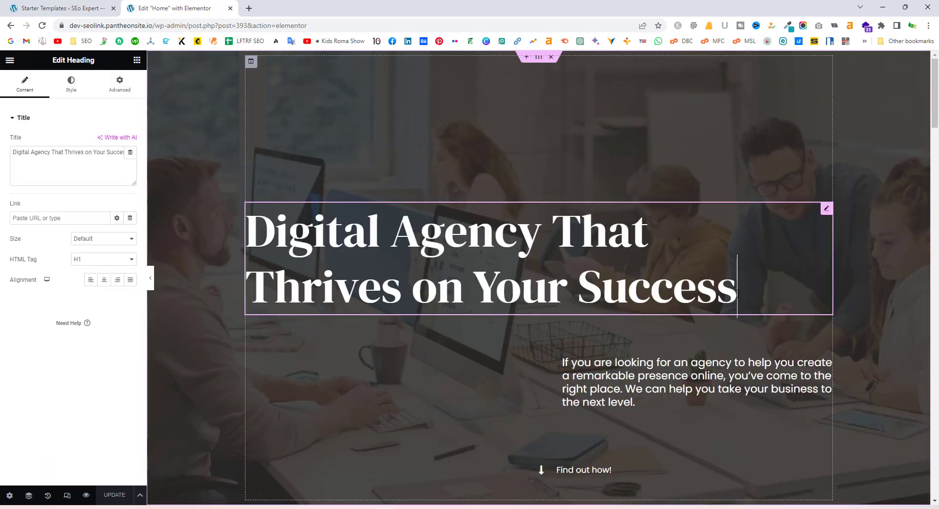
drag(724, 293, 259, 247)
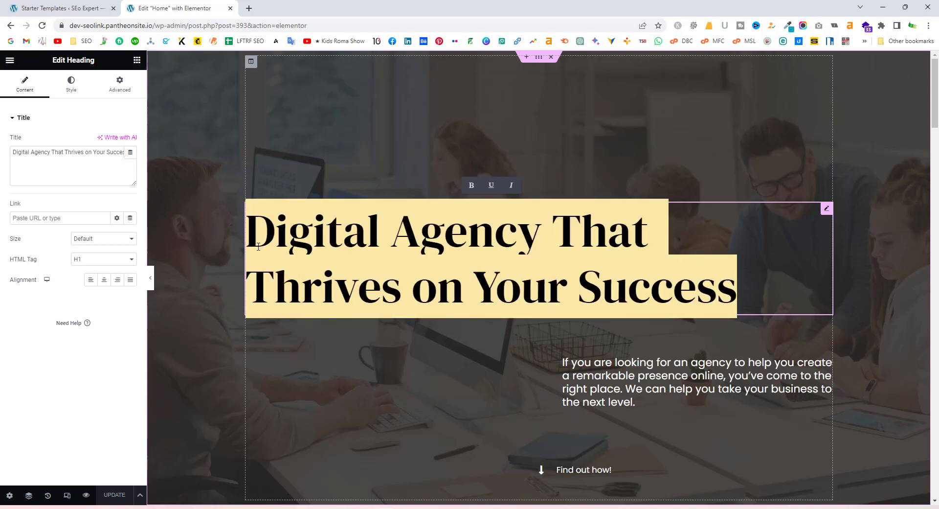
text(Welcome to SEo)
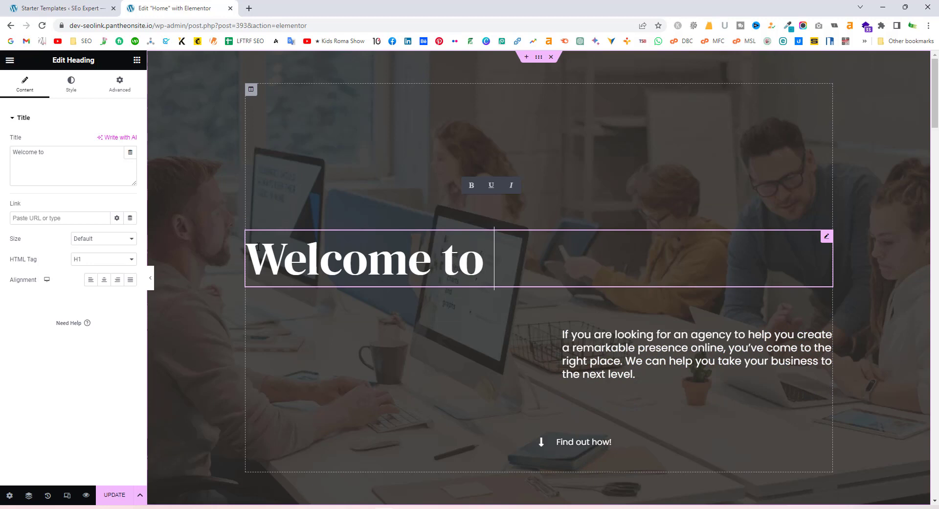
key(BackSpace)
text(O lINK)
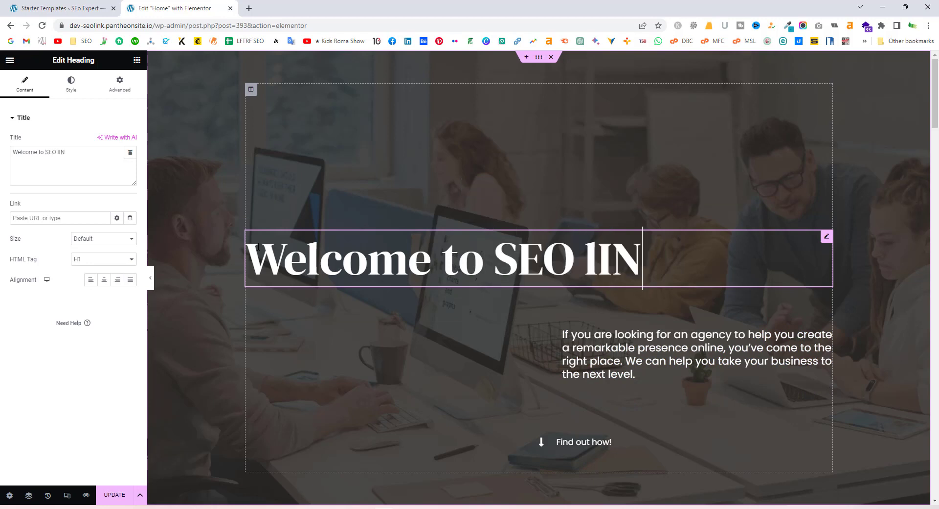
key(BackSpace)
key(BackSpace)
key(BackSpace)
key(BackSpace)
text(LI)
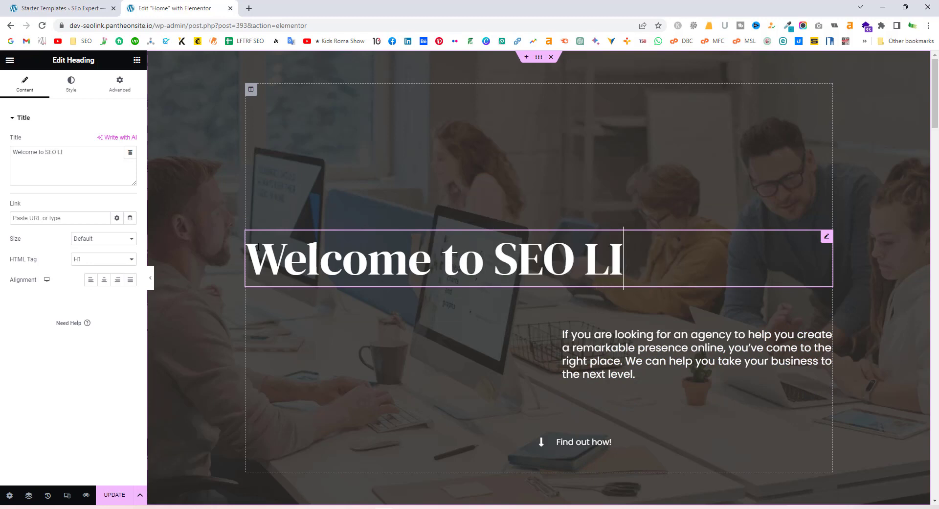
key(BackSpace)
text(ink)
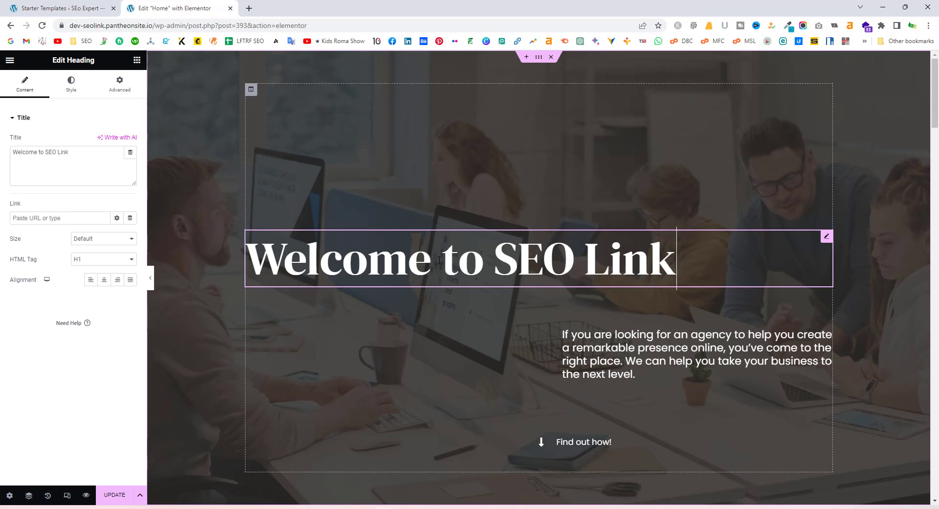
click(660, 385)
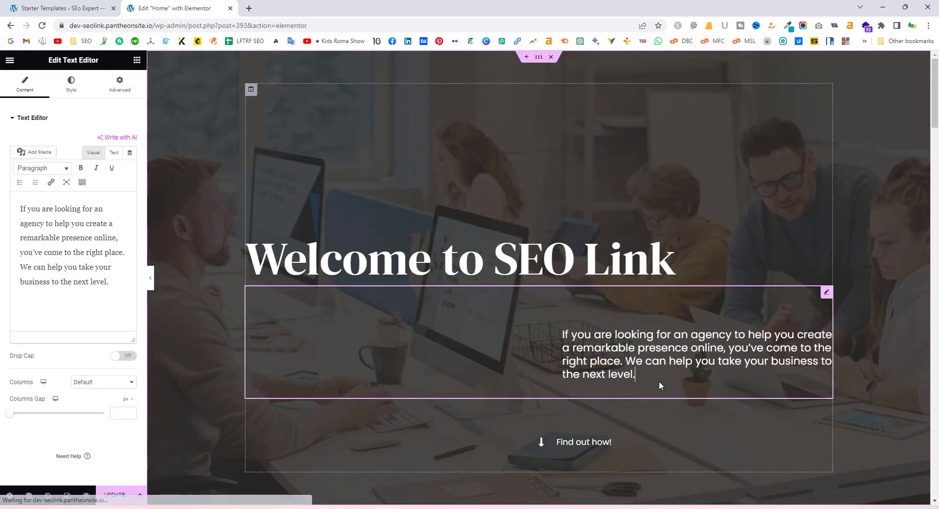
Replace the hero paragraph with 'we provide SEO services: like: Local SEO, eCommerce SEO, Google My Business'
drag(661, 385, 553, 339)
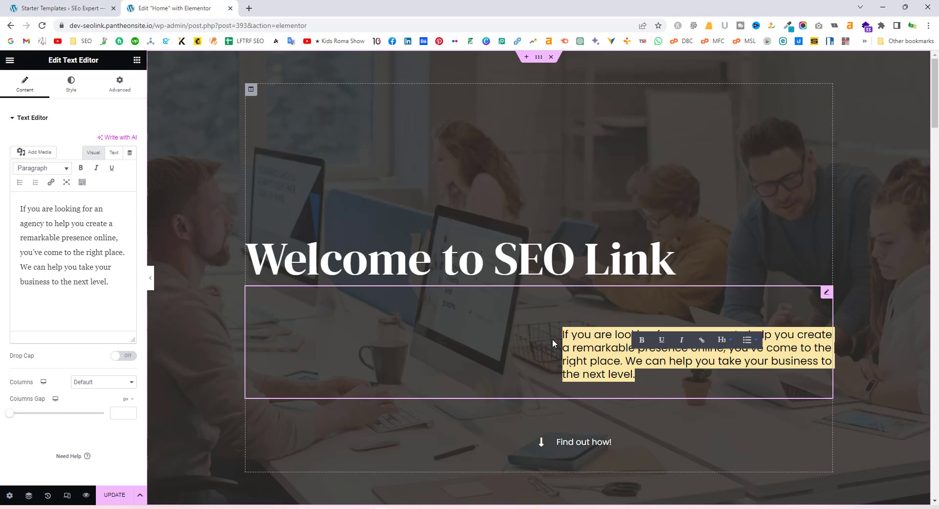
text(we provide)
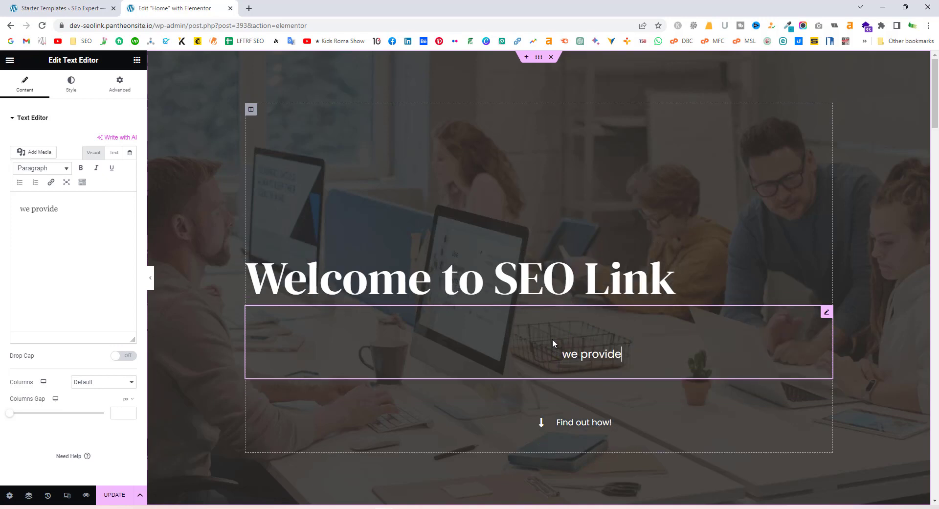
text( SEO services)
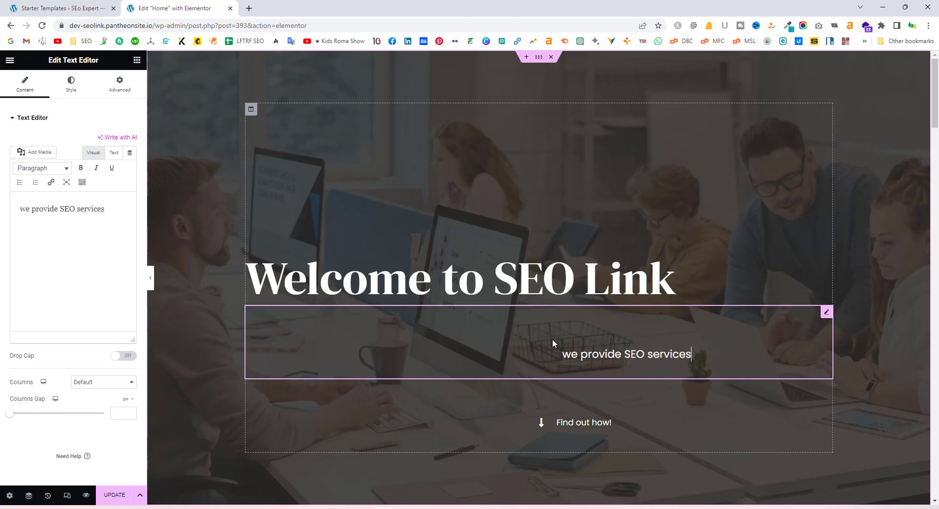
text(: )
text(like: )
text(Local SEO,)
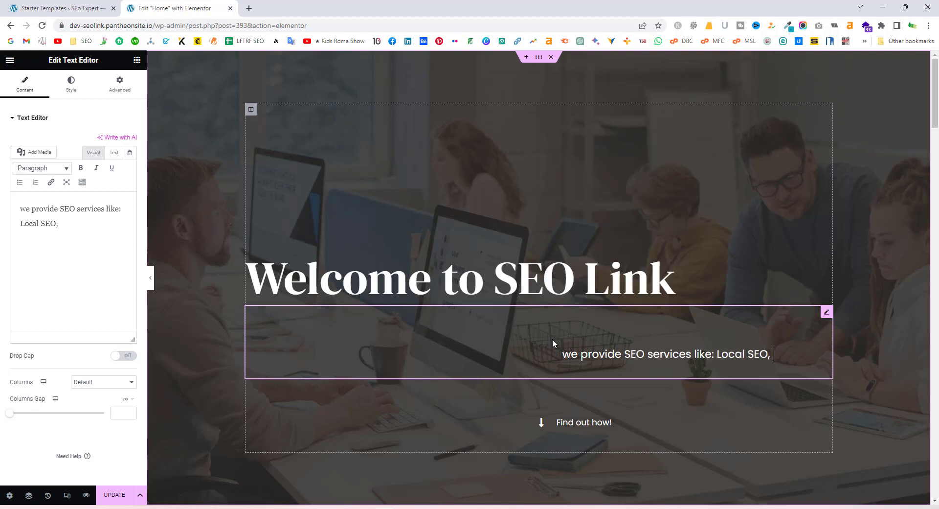
text( eCommer)
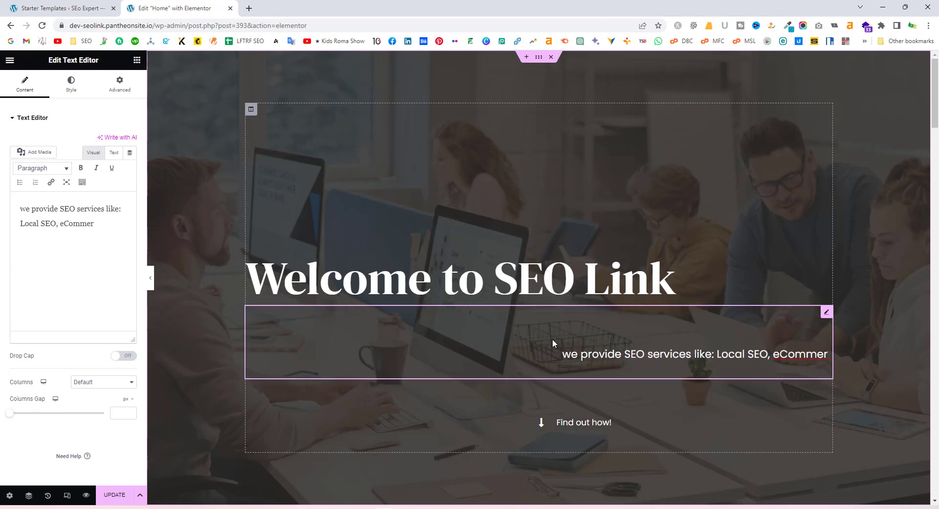
text(ce SEO)
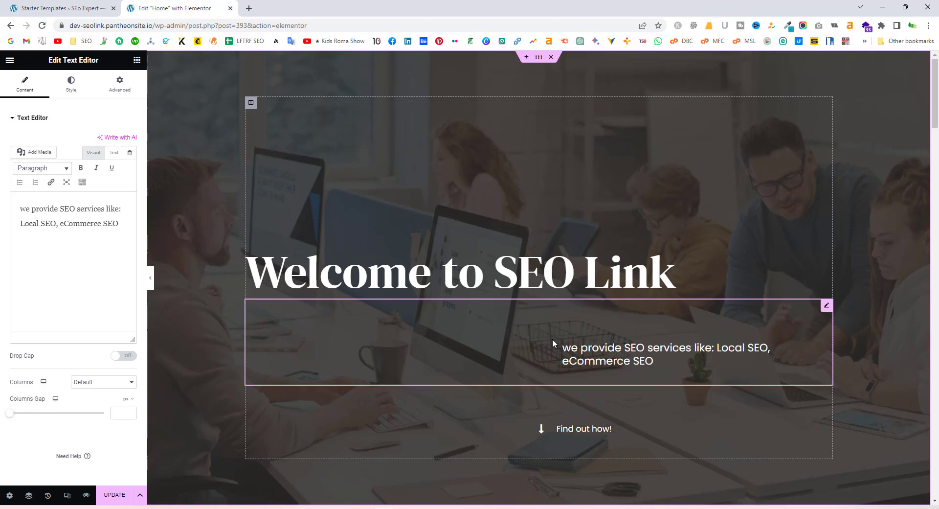
text(, Google M)
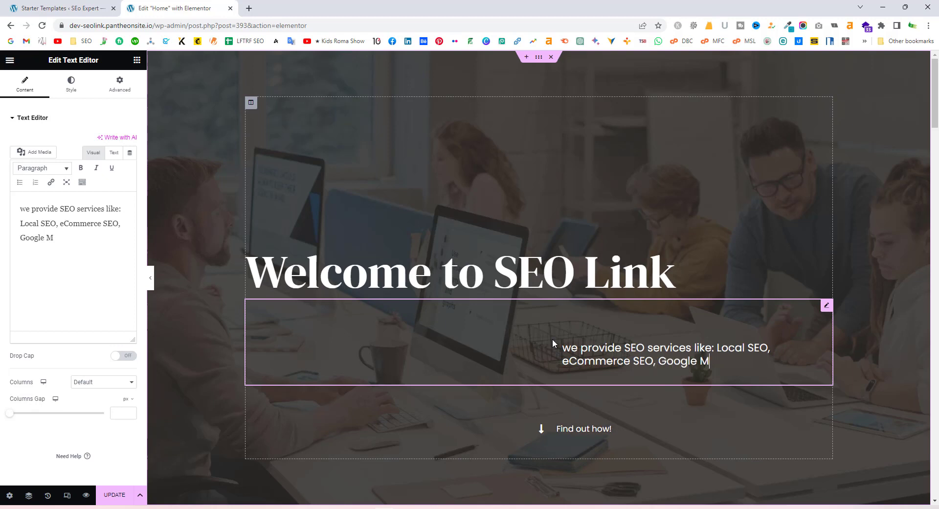
text(y Business..)
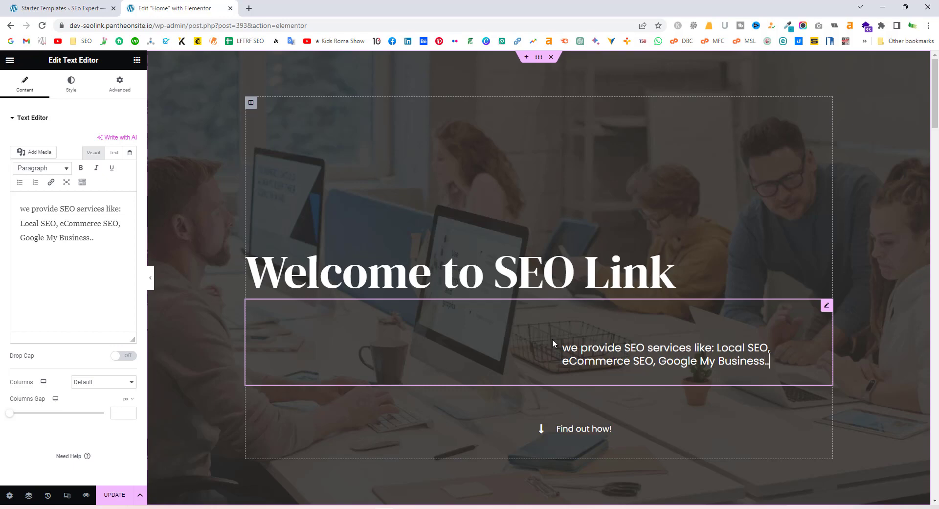
Retype the word 'Us' in the Hire Us For heading
scroll(589, 313, down, 2)
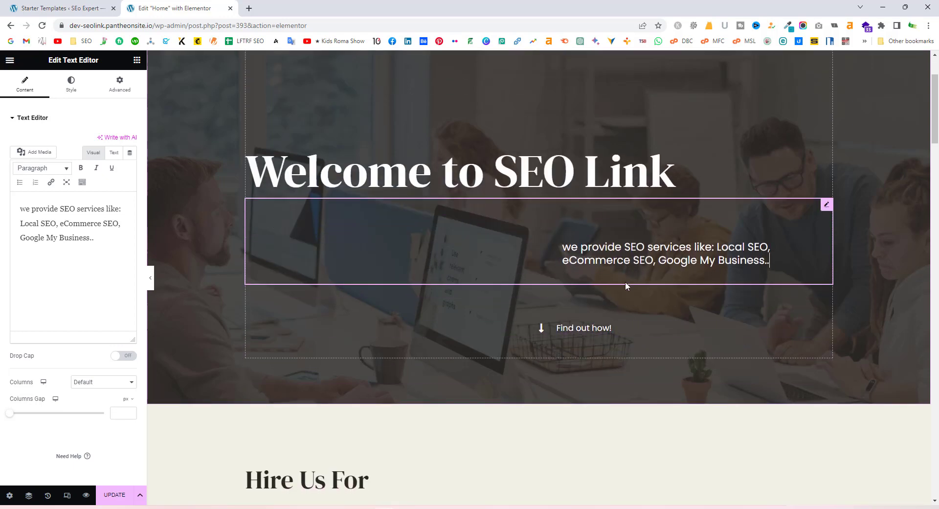
scroll(627, 287, up, 2)
scroll(576, 293, down, 5)
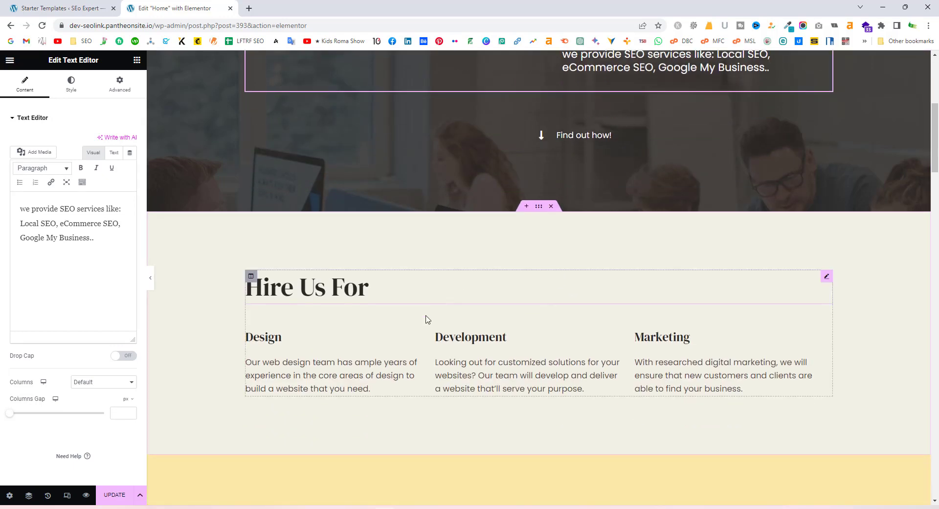
click(350, 304)
click(370, 296)
drag(371, 294, 321, 289)
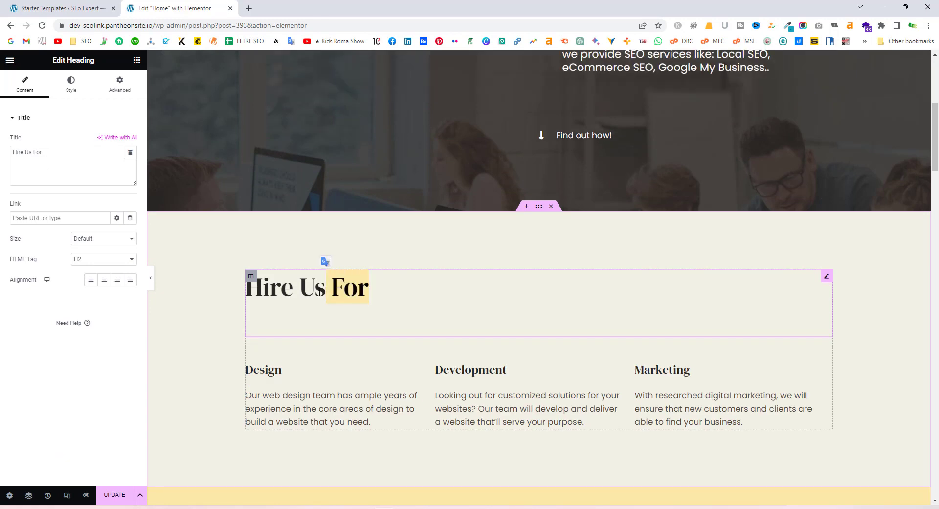
click(315, 293)
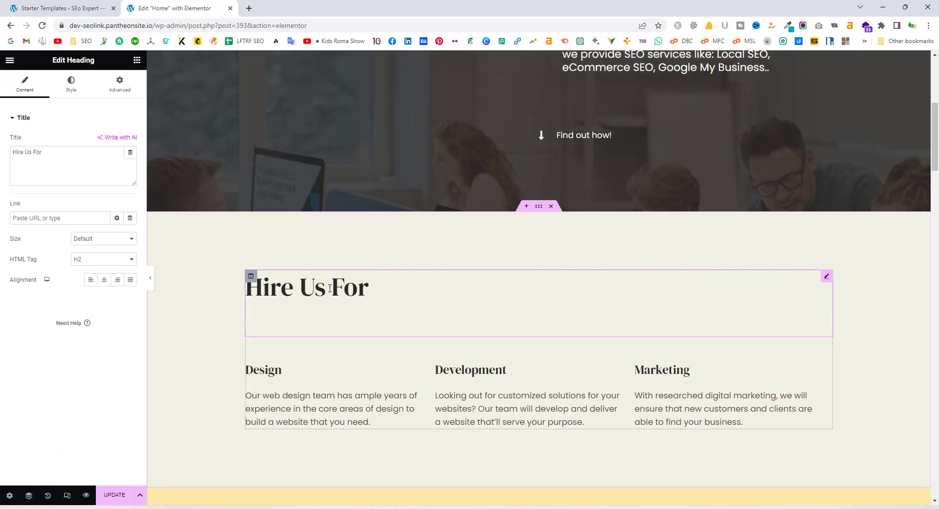
click(383, 287)
drag(329, 293, 302, 291)
text(me)
key(BackSpace)
key(BackSpace)
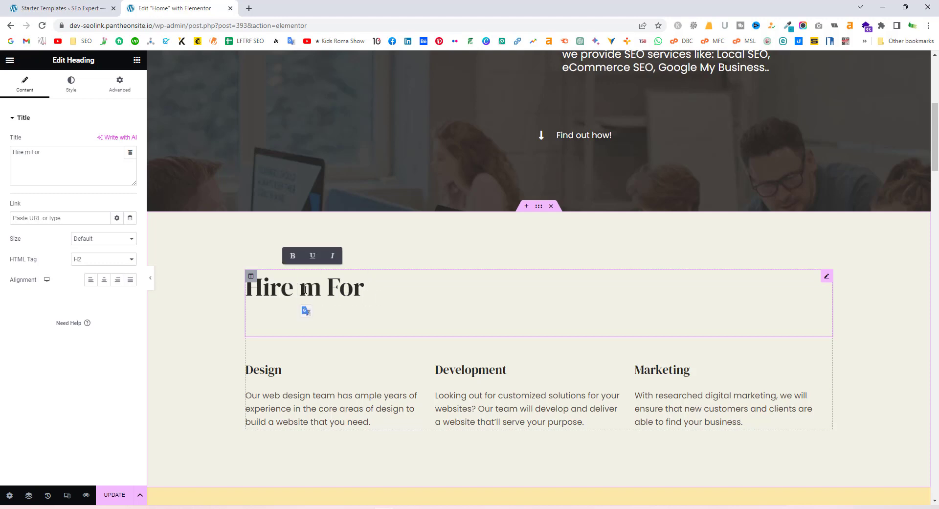
text(us)
key(BackSpace)
key(BackSpace)
text(Us)
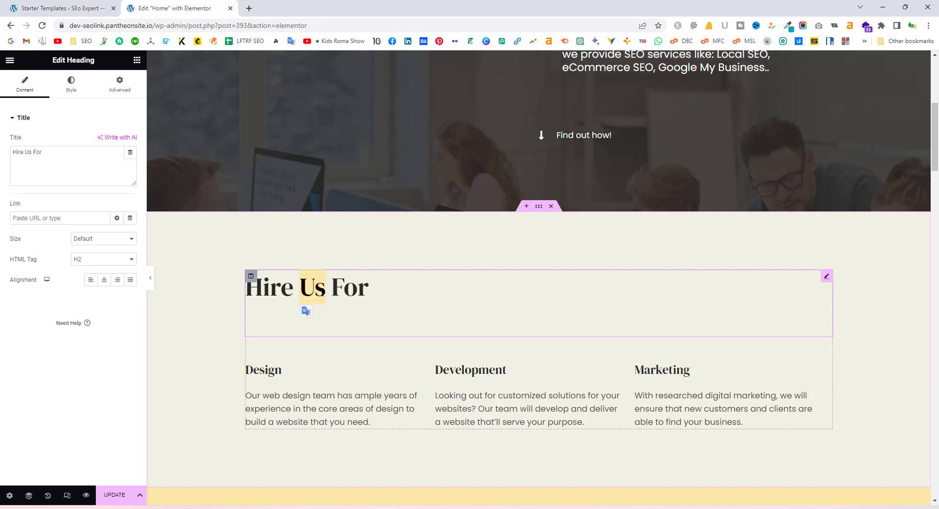
Reselect the Hire Us For heading after briefly opening the Design paragraph
scroll(337, 404, down, 3)
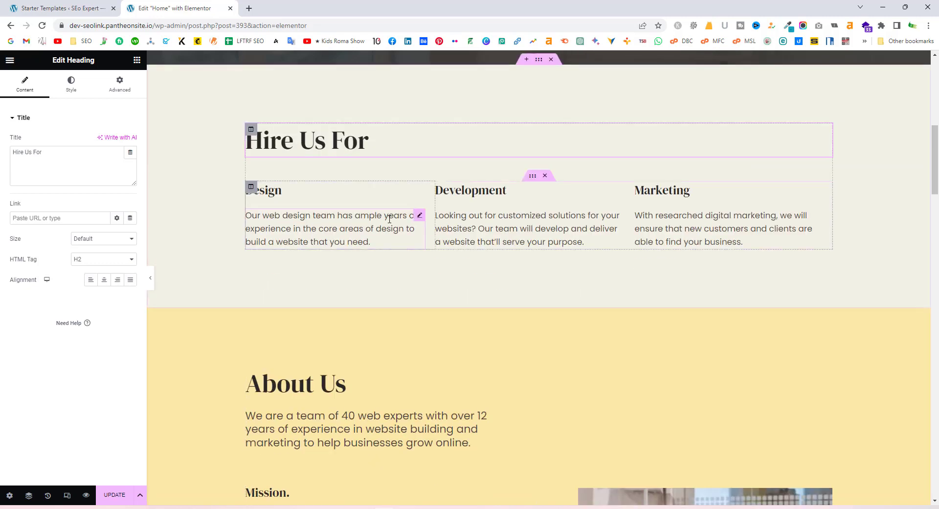
click(377, 245)
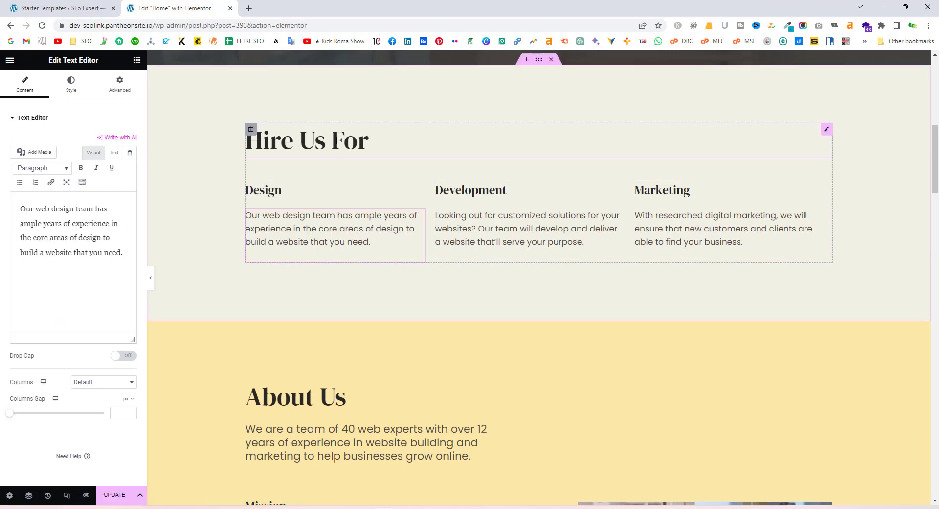
click(380, 139)
drag(380, 139, 254, 137)
click(255, 137)
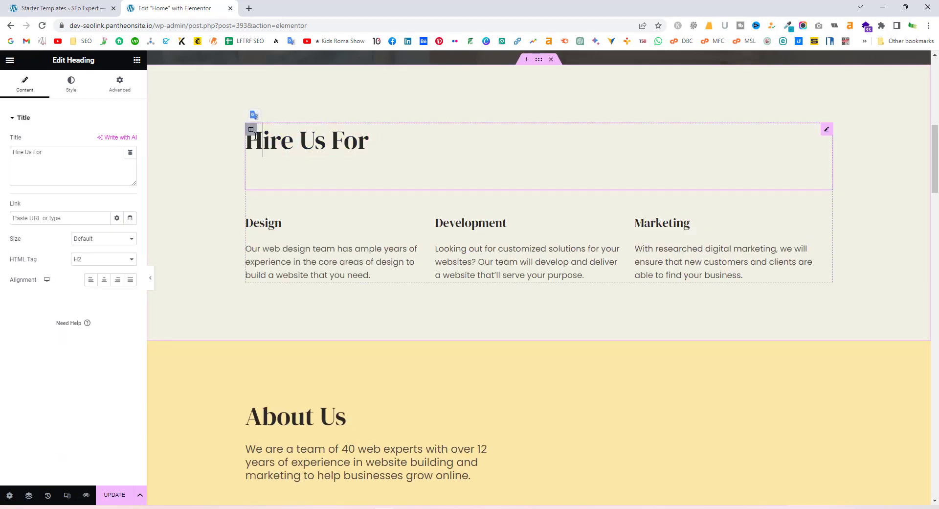
click(374, 158)
drag(375, 138, 245, 140)
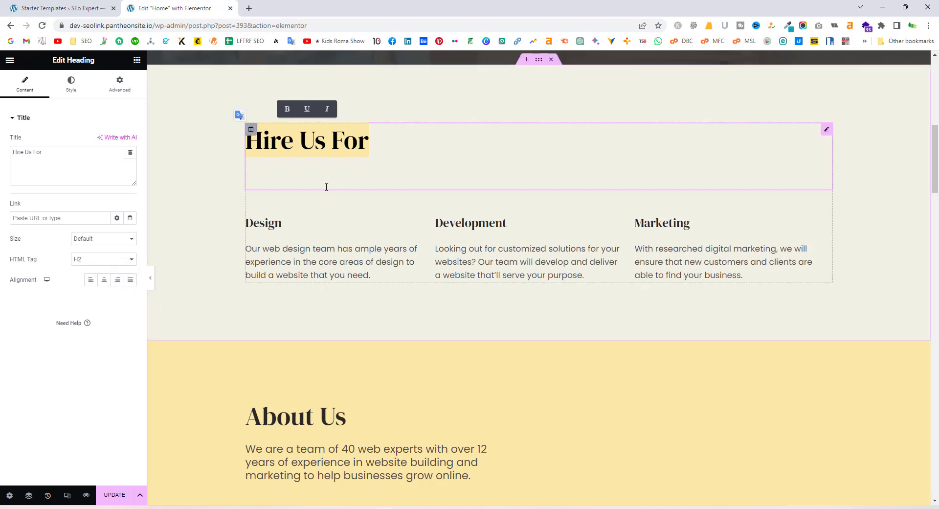
click(372, 140)
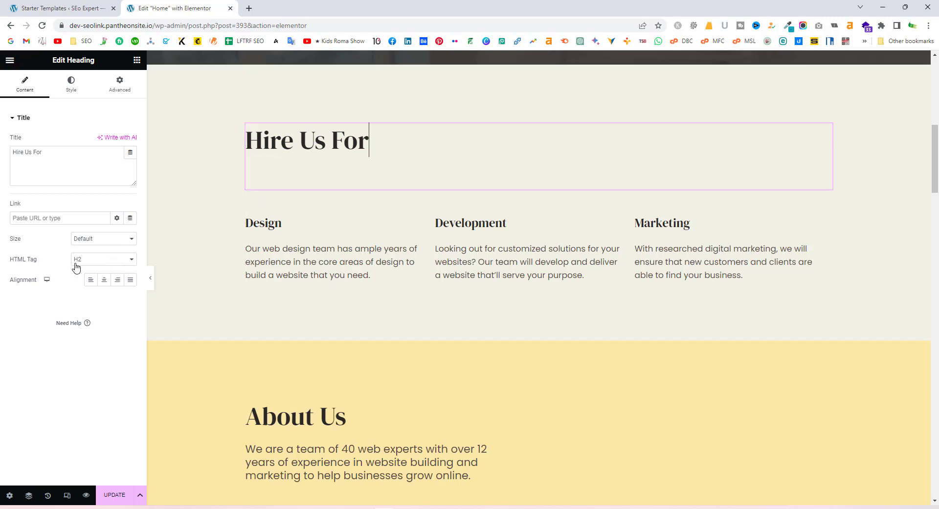
Change the Hire Us For heading's HTML tag from H3 to H2
click(107, 260)
click(98, 269)
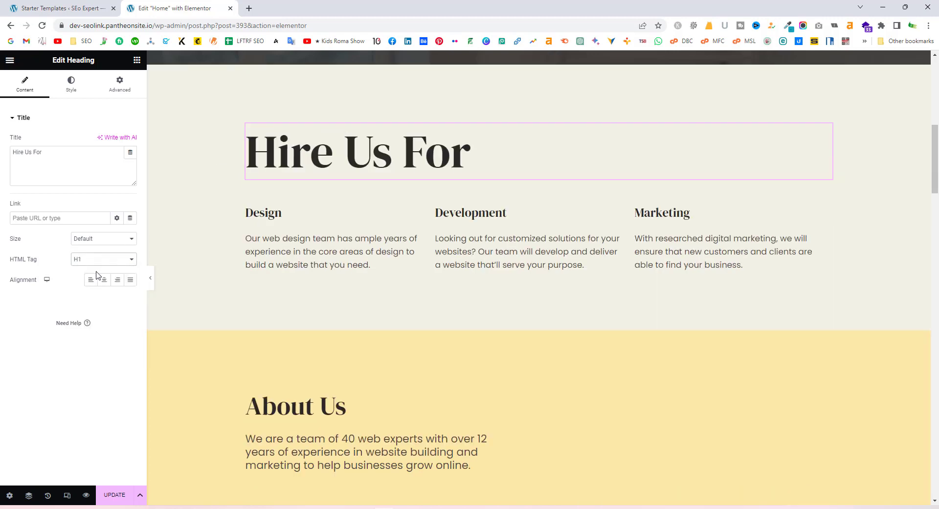
click(108, 260)
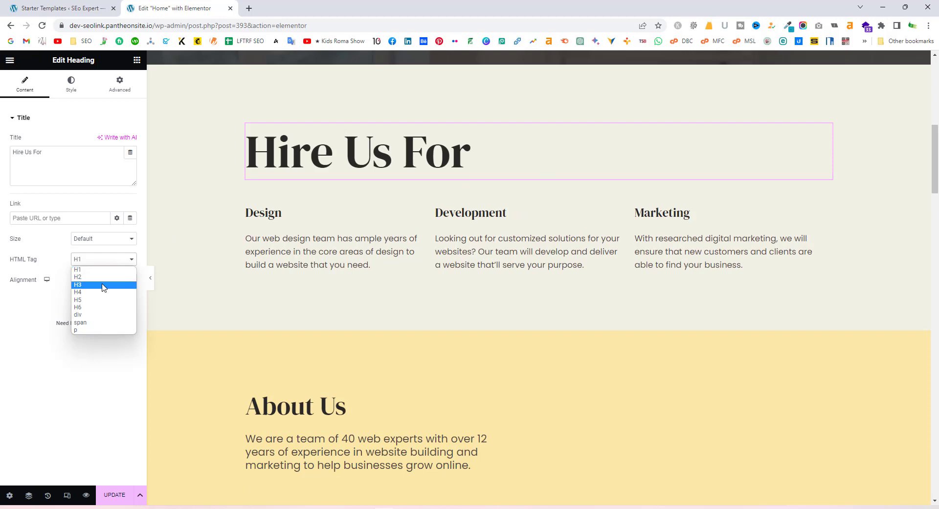
click(105, 283)
click(105, 260)
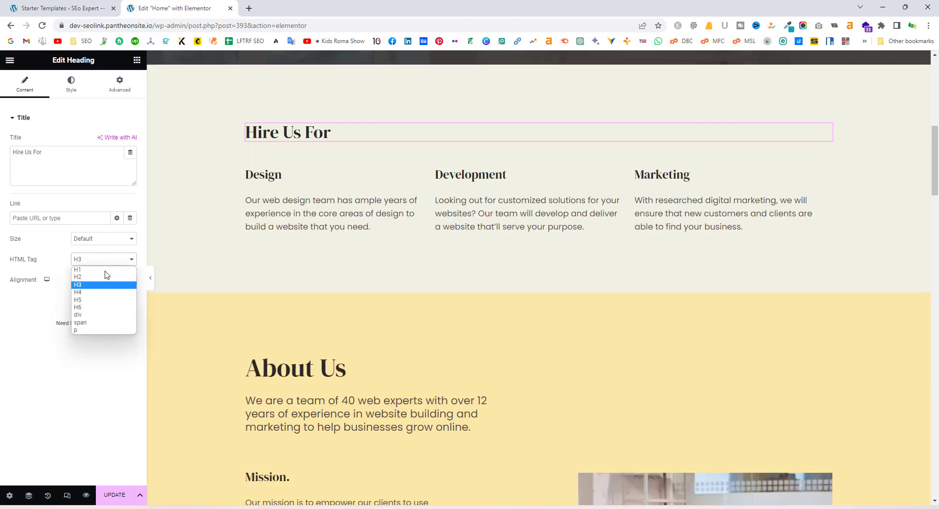
click(106, 277)
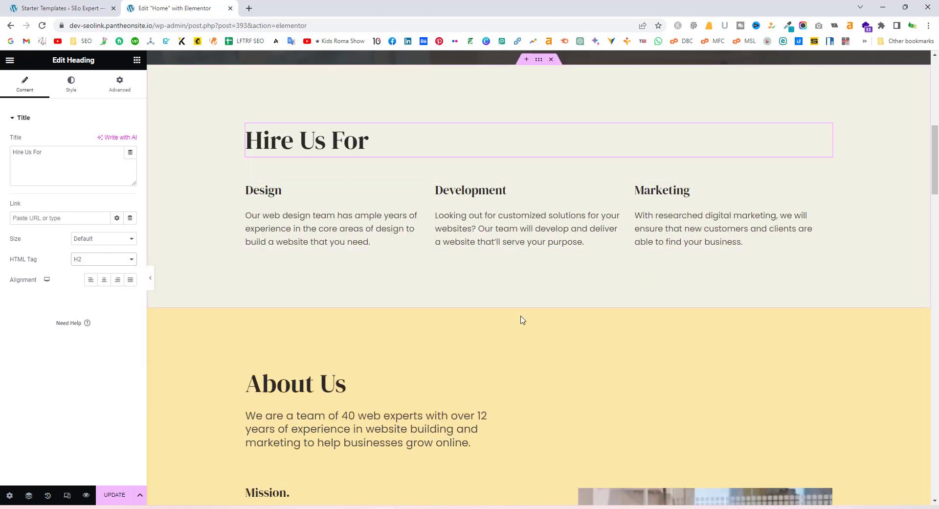
scroll(526, 275, up, 3)
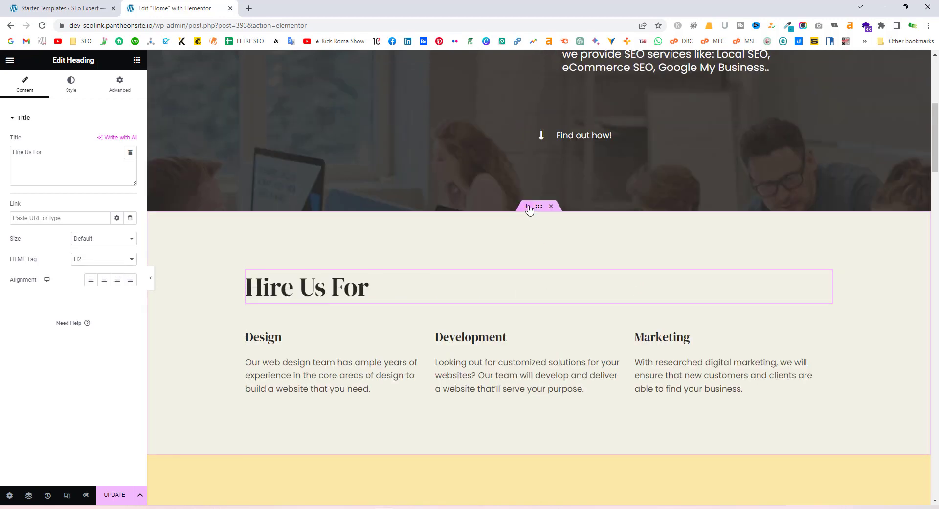
Add a single-column section above Hire Us For and place an Image widget in it
click(529, 208)
click(518, 254)
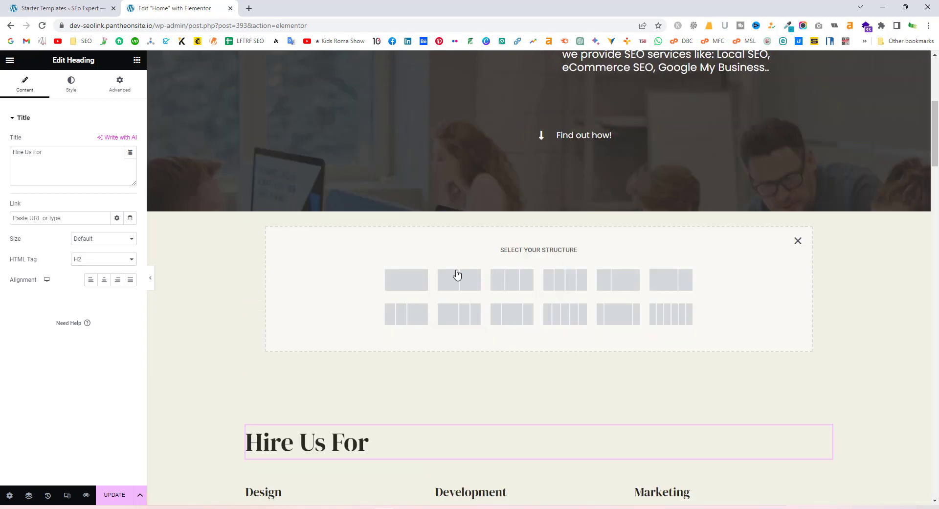
click(398, 280)
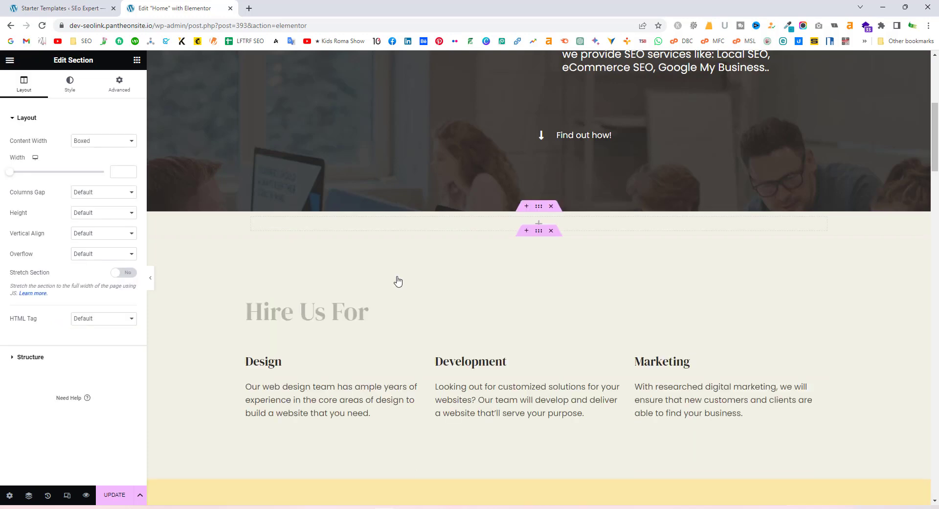
click(539, 226)
drag(36, 259, 536, 230)
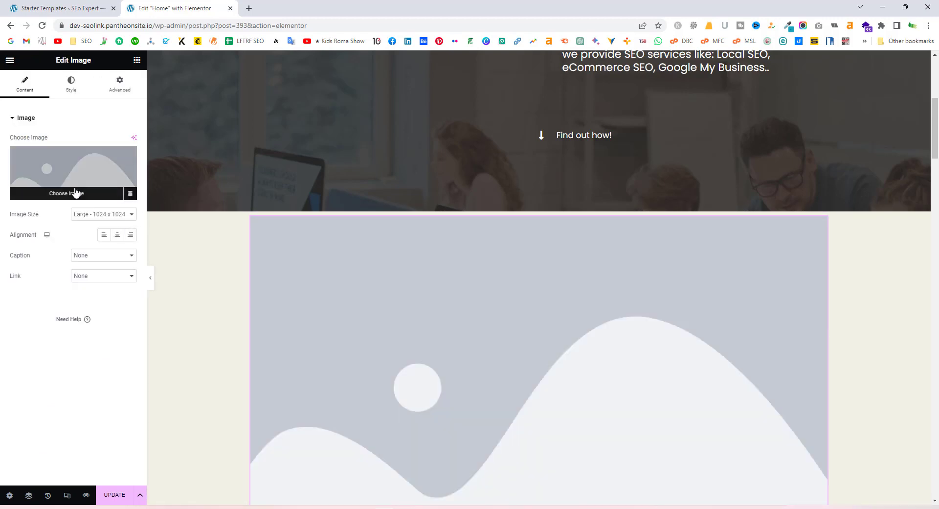
Insert the black LOGOIPSUM logo (logo-black) from the Media Library into the image
click(67, 197)
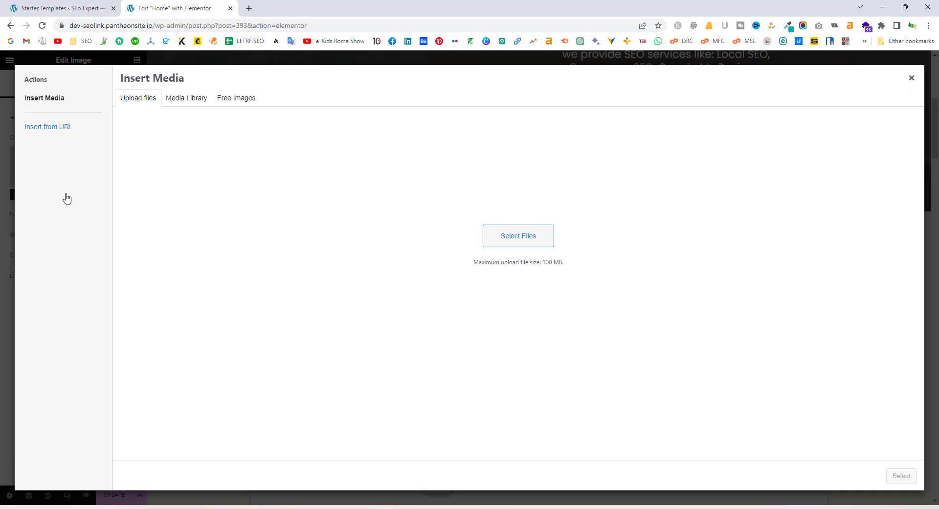
click(195, 99)
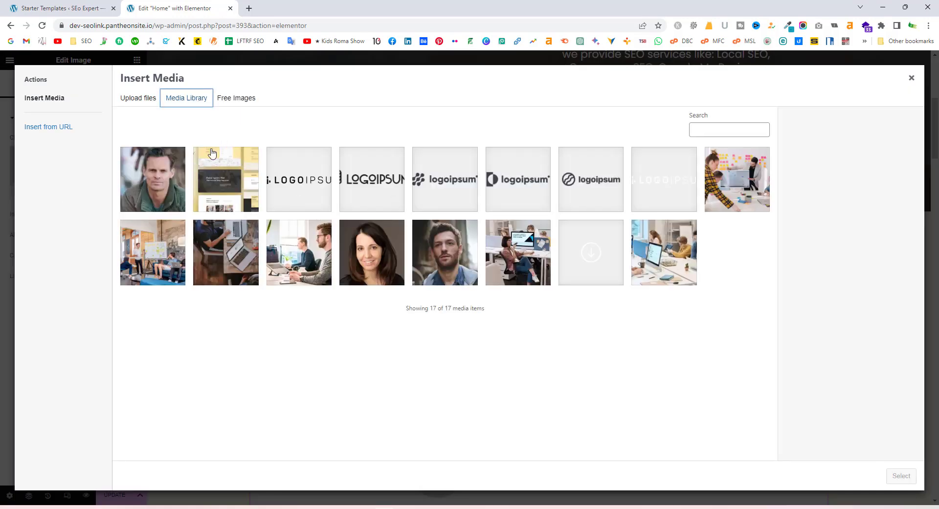
click(133, 96)
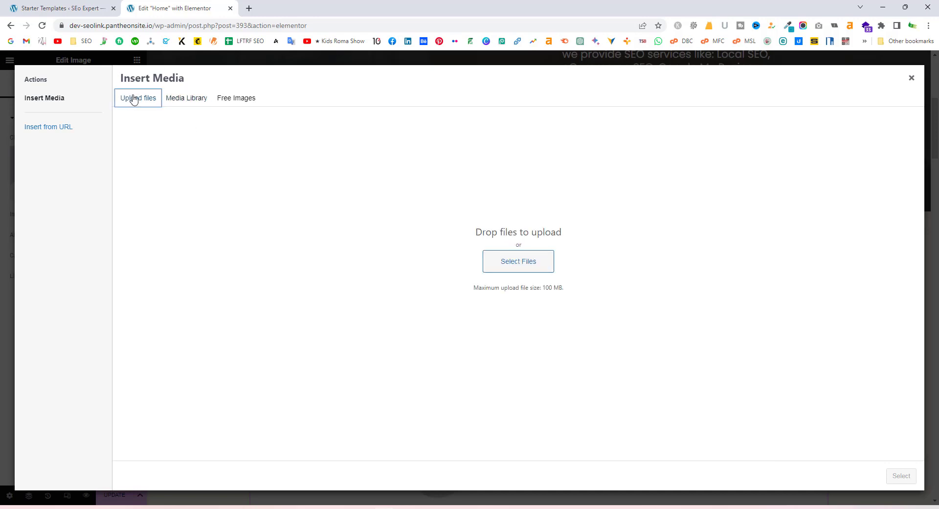
click(531, 268)
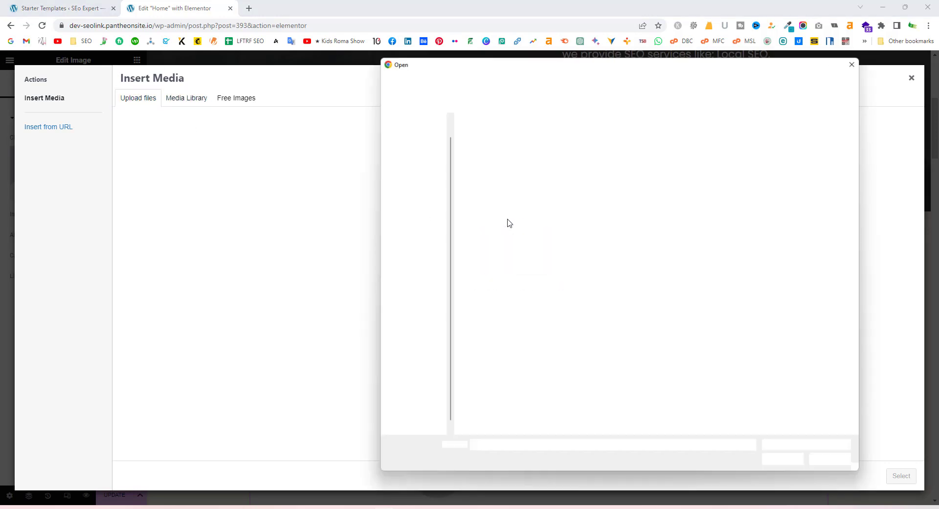
scroll(409, 181, up, 1)
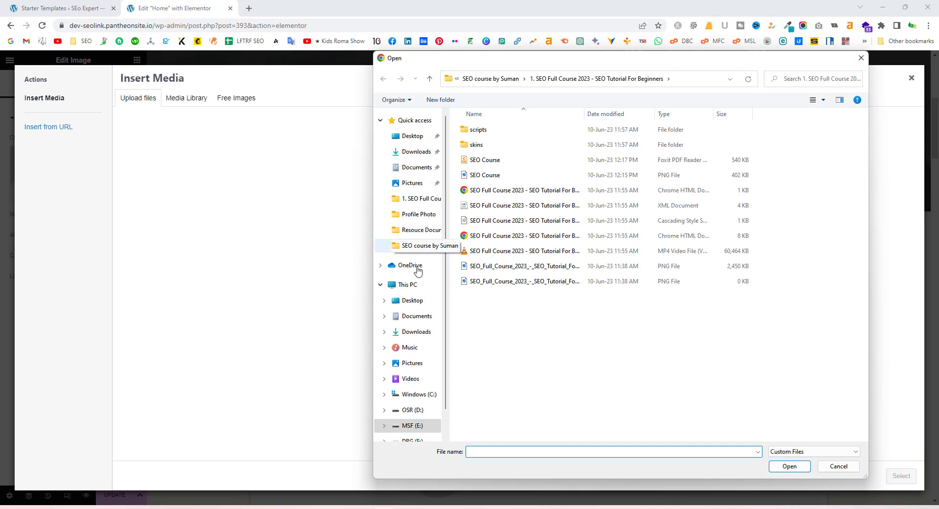
click(862, 57)
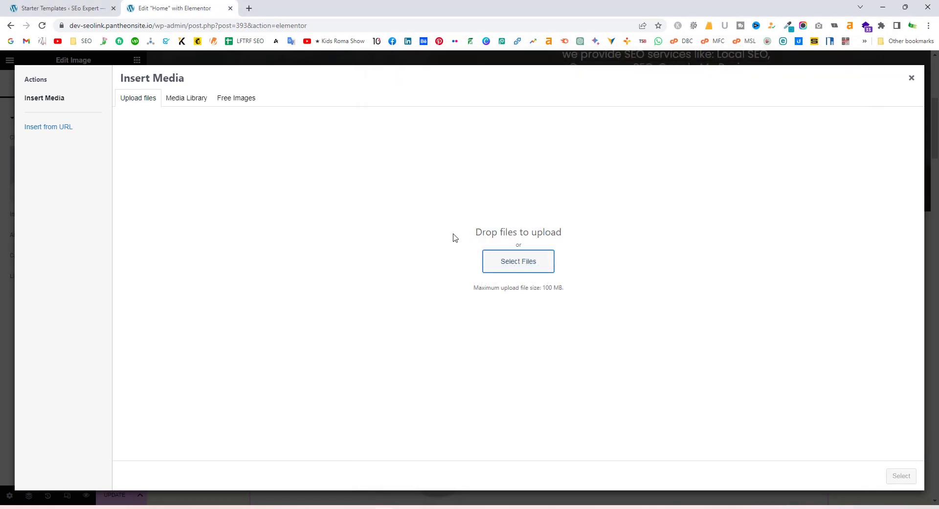
click(190, 101)
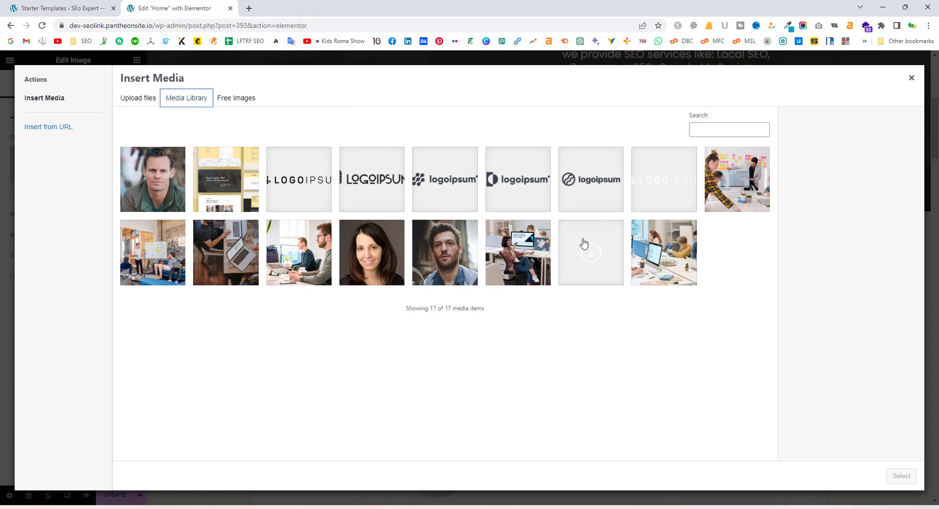
click(306, 195)
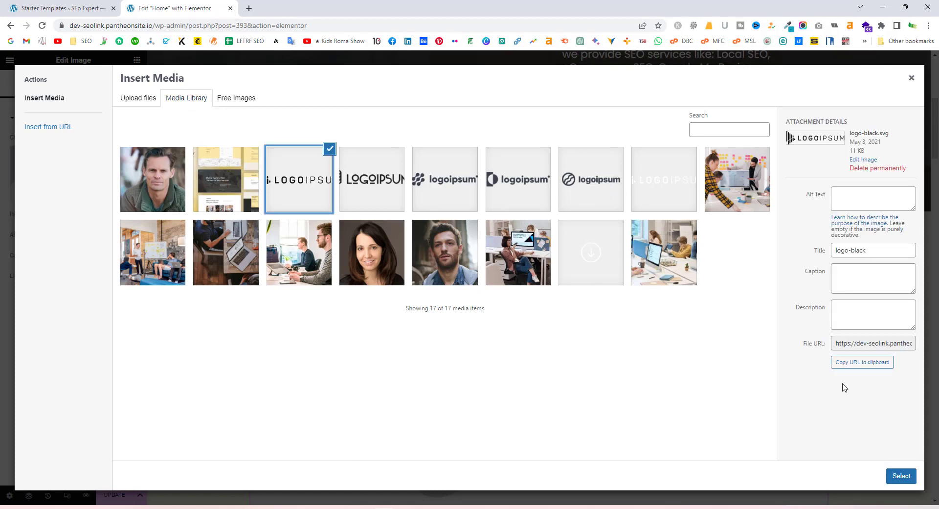
click(901, 477)
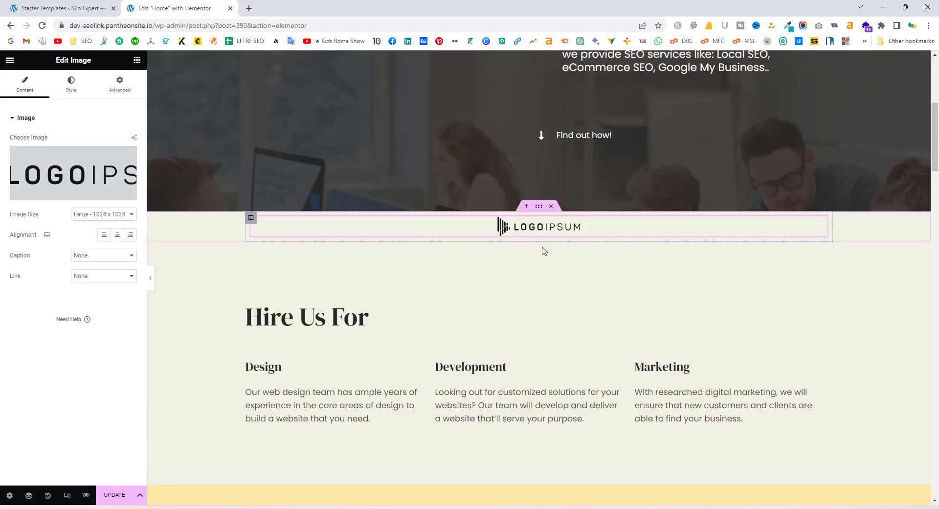
click(129, 215)
click(155, 306)
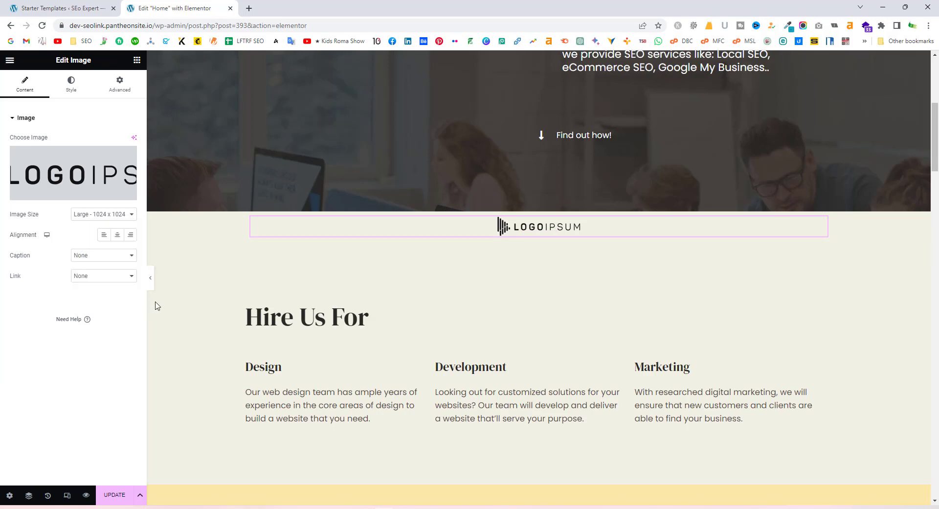
click(132, 278)
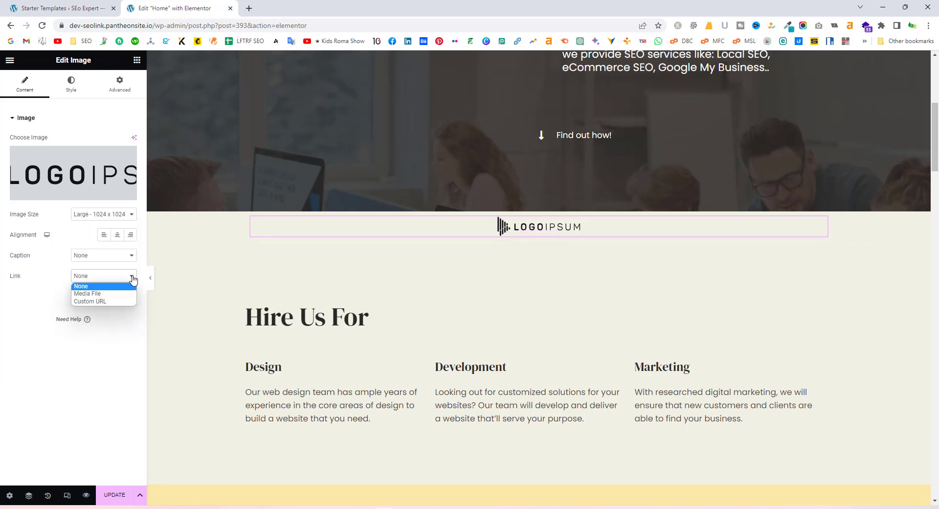
click(118, 302)
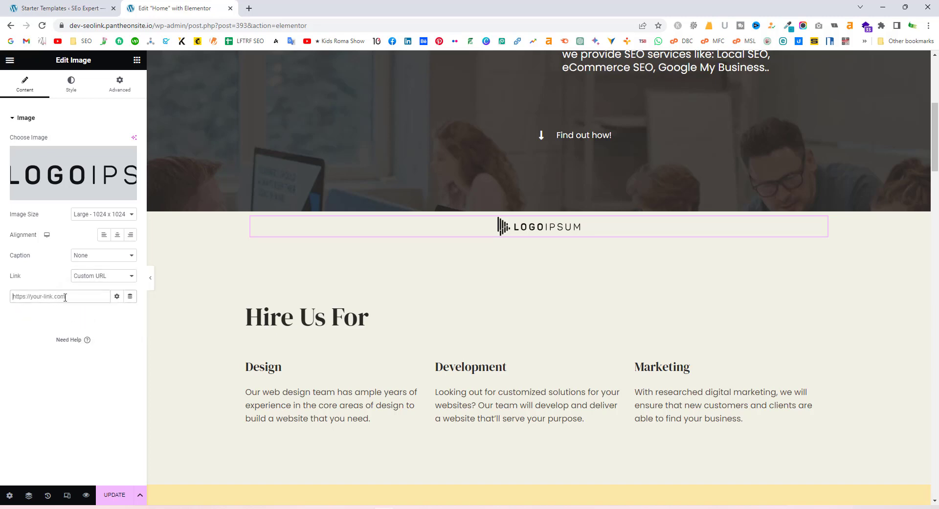
click(131, 278)
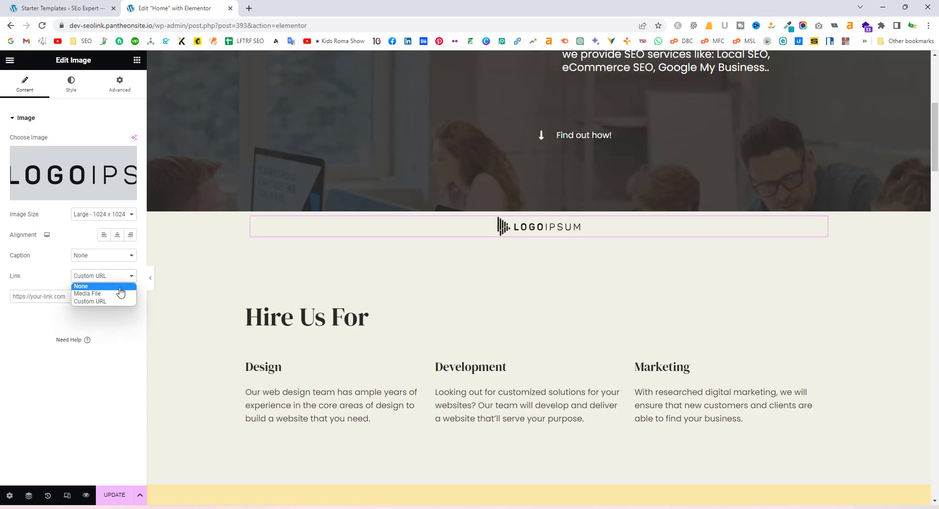
click(120, 287)
scroll(599, 279, up, 7)
scroll(592, 276, down, 8)
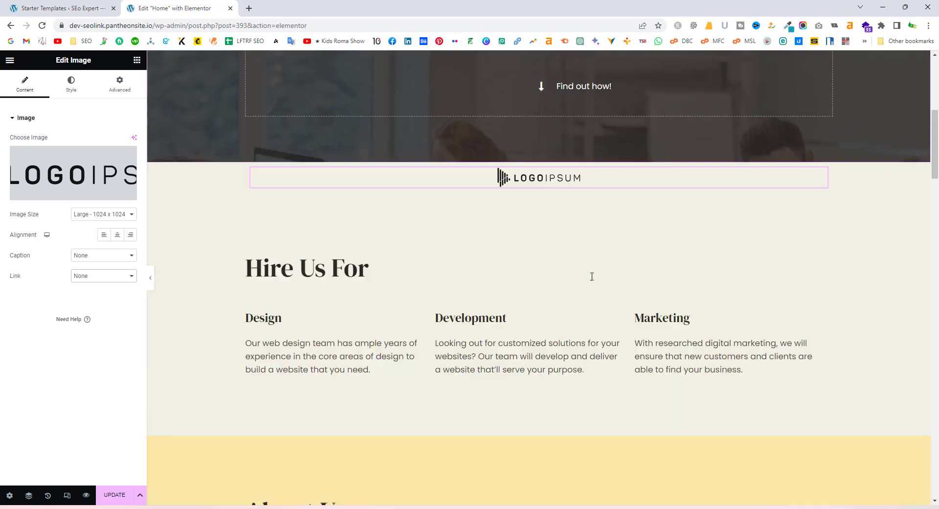
Swap the About Us photo for hero-bg.jpg from the Media Library
scroll(592, 276, down, 12)
scroll(685, 286, up, 4)
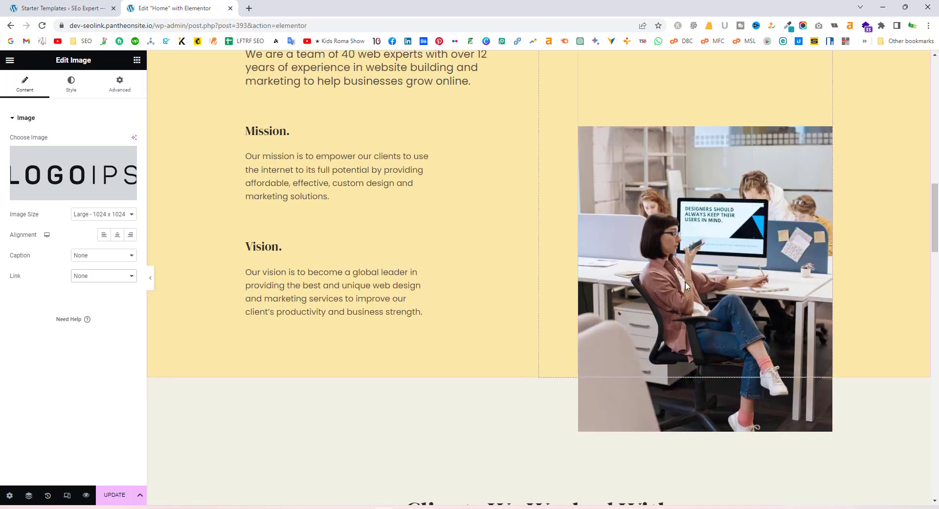
scroll(686, 286, up, 3)
click(733, 335)
scroll(736, 330, down, 1)
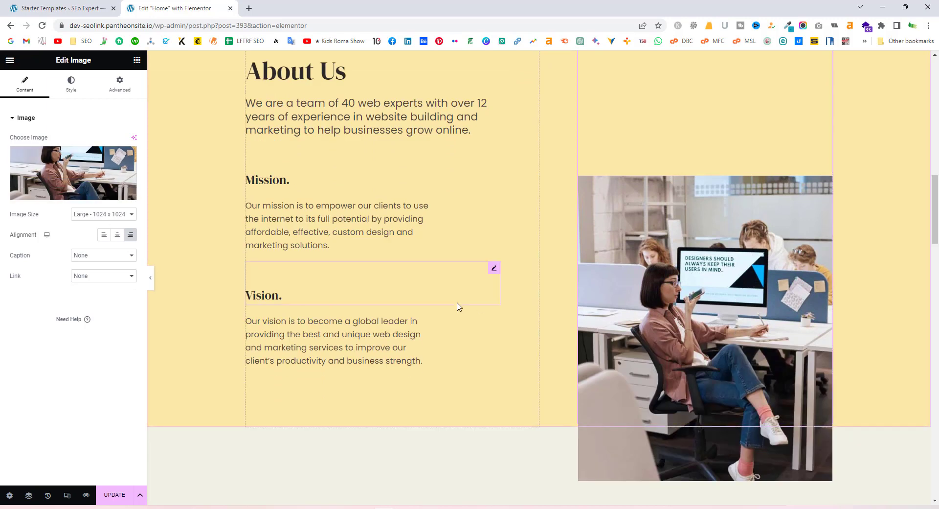
mouse_move(68, 193)
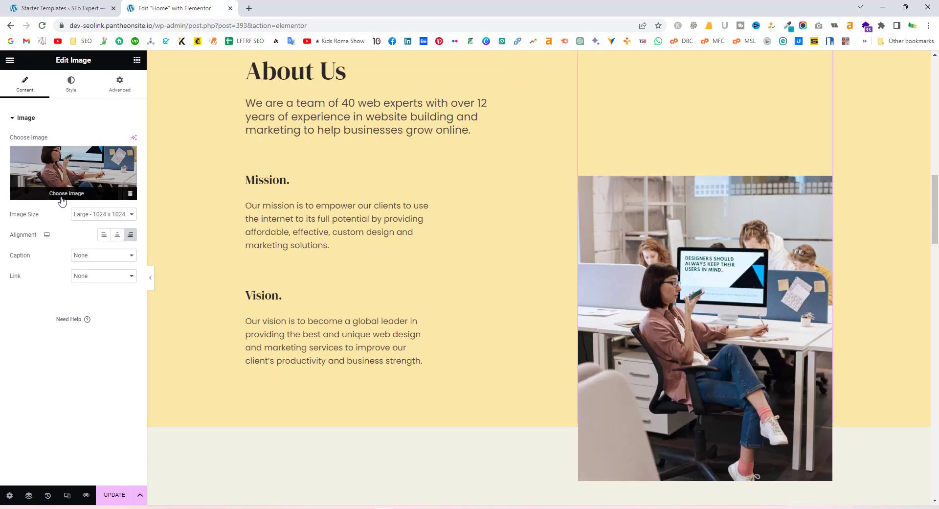
click(61, 195)
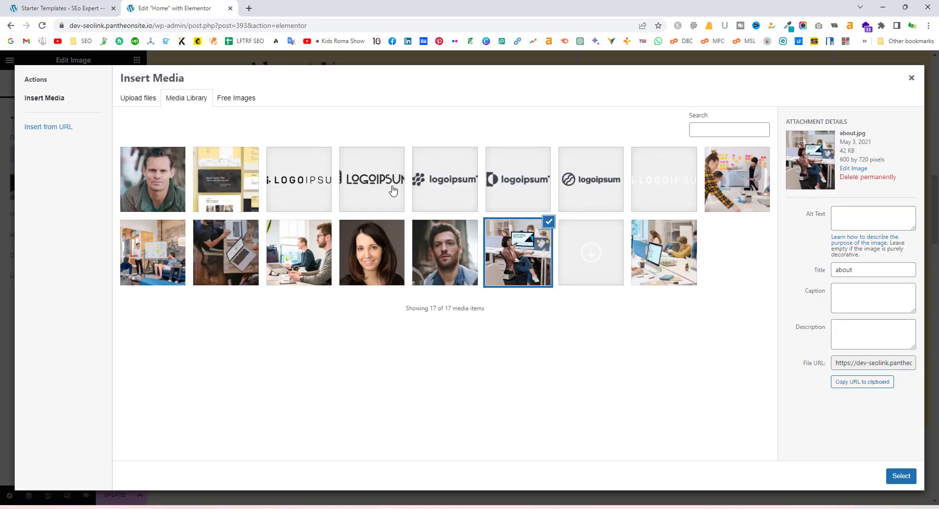
click(533, 238)
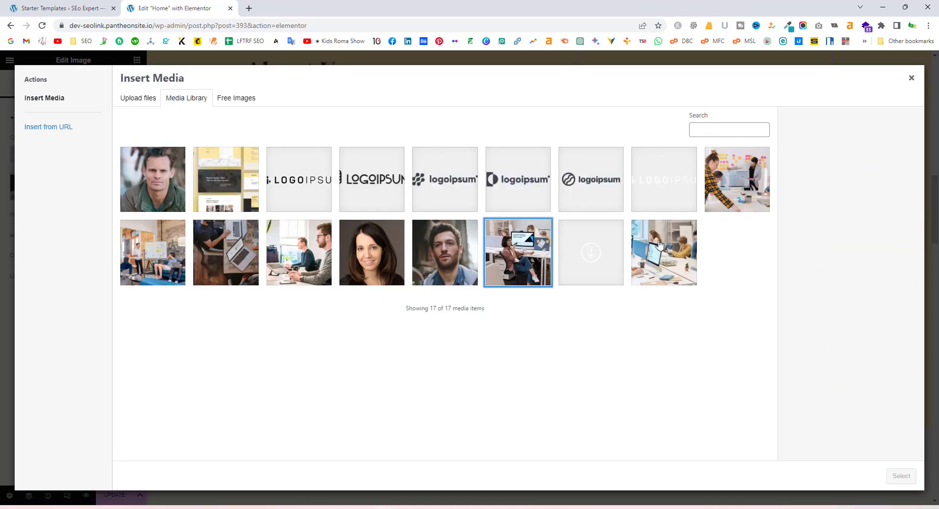
click(658, 250)
click(908, 479)
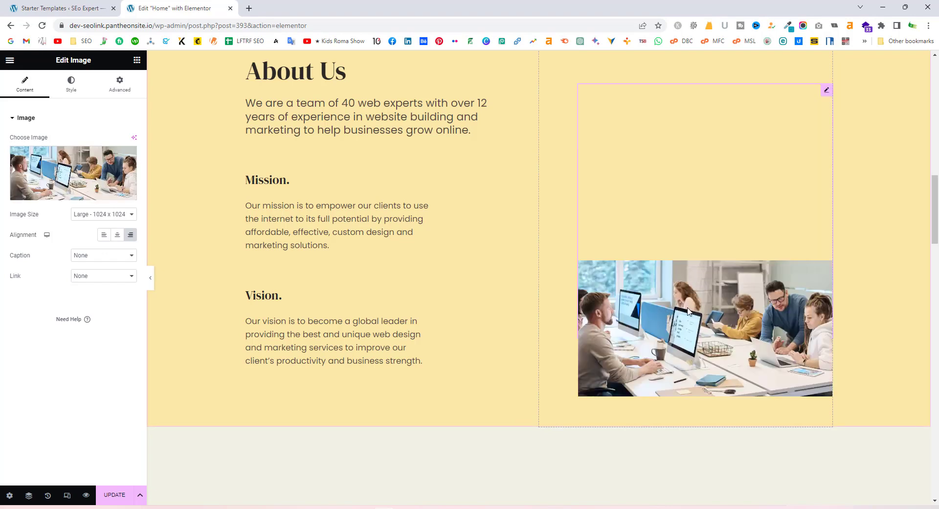
scroll(689, 323, up, 1)
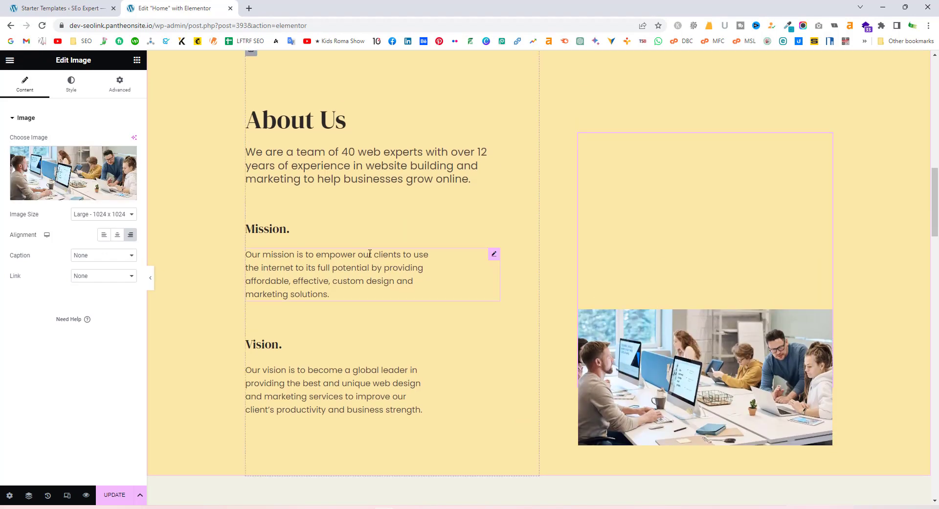
scroll(491, 290, up, 15)
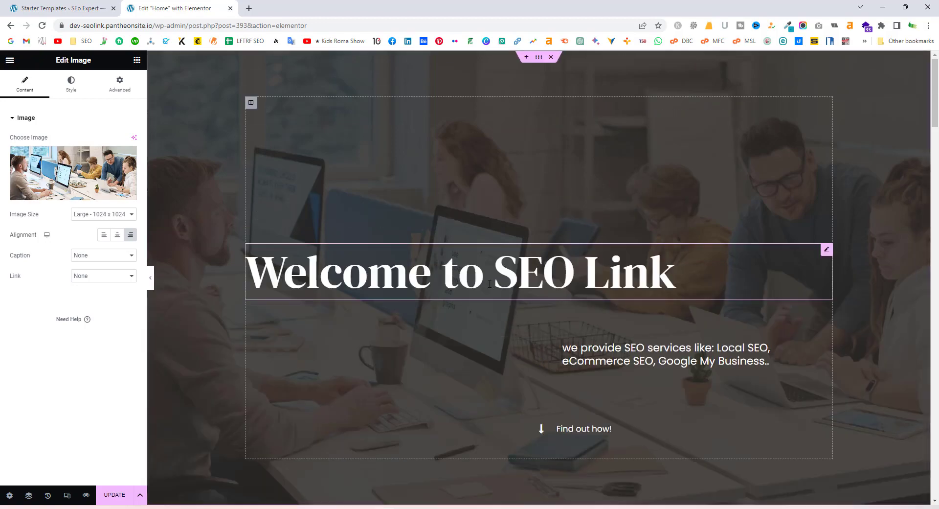
scroll(490, 284, down, 7)
scroll(490, 283, down, 20)
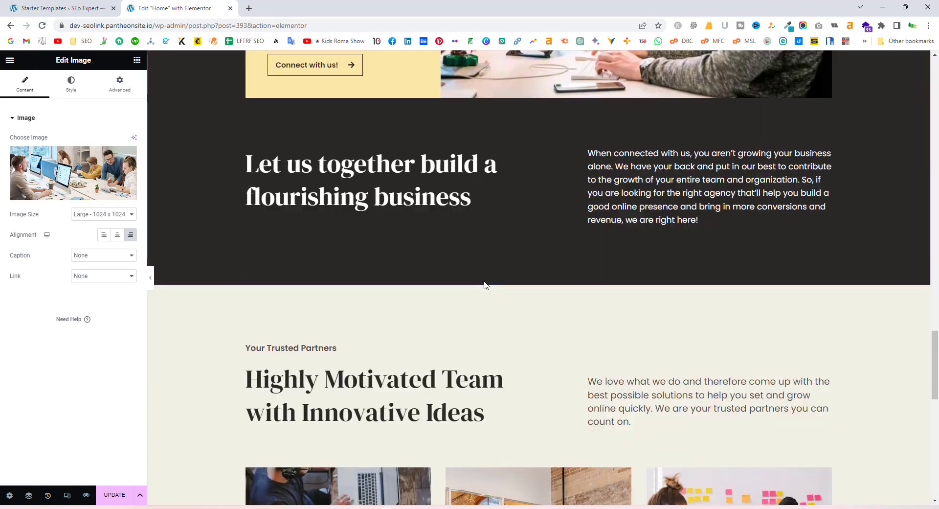
scroll(482, 291, down, 6)
scroll(481, 295, up, 20)
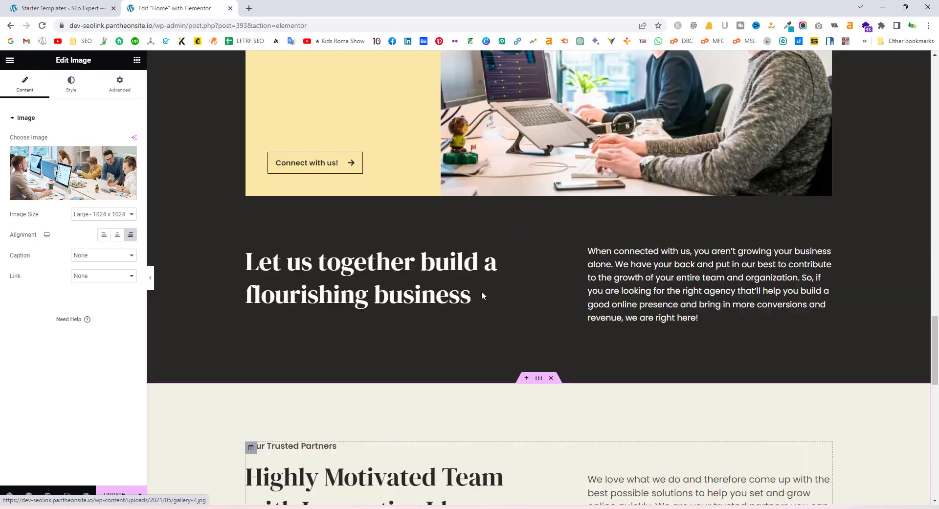
scroll(482, 295, up, 15)
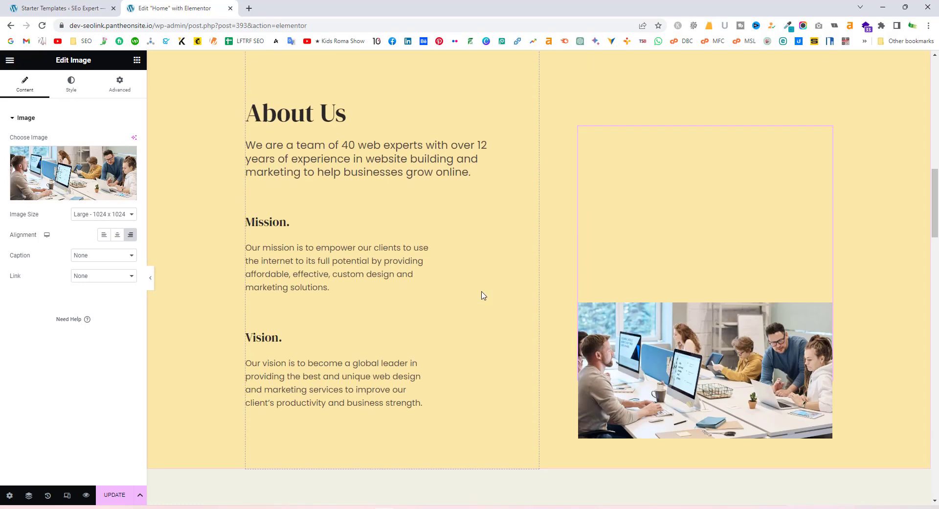
scroll(482, 295, up, 1)
scroll(482, 294, down, 2)
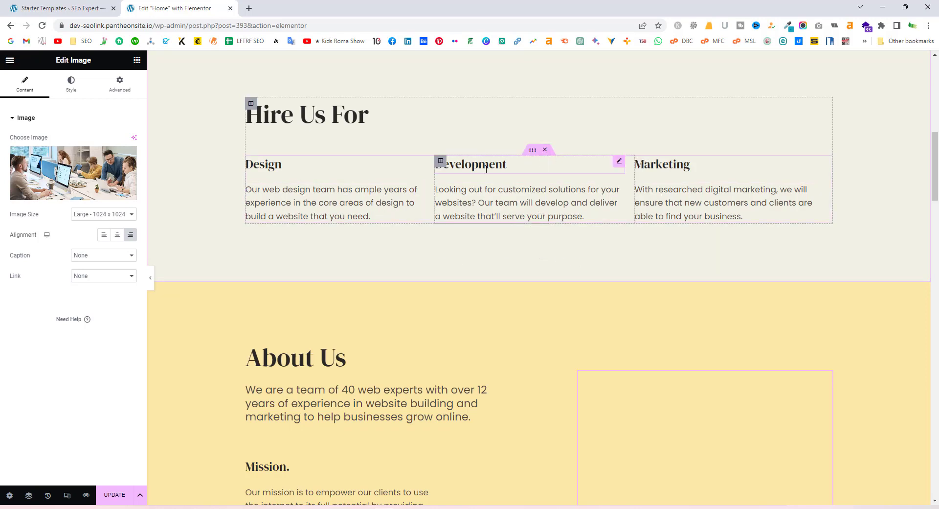
scroll(422, 188, up, 1)
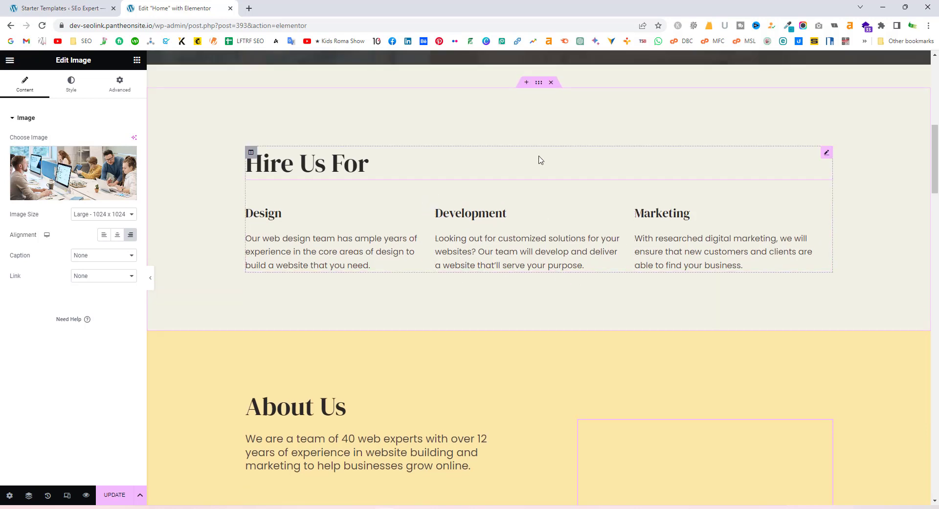
Add a three-column section and drag it down above the About Us section
click(527, 83)
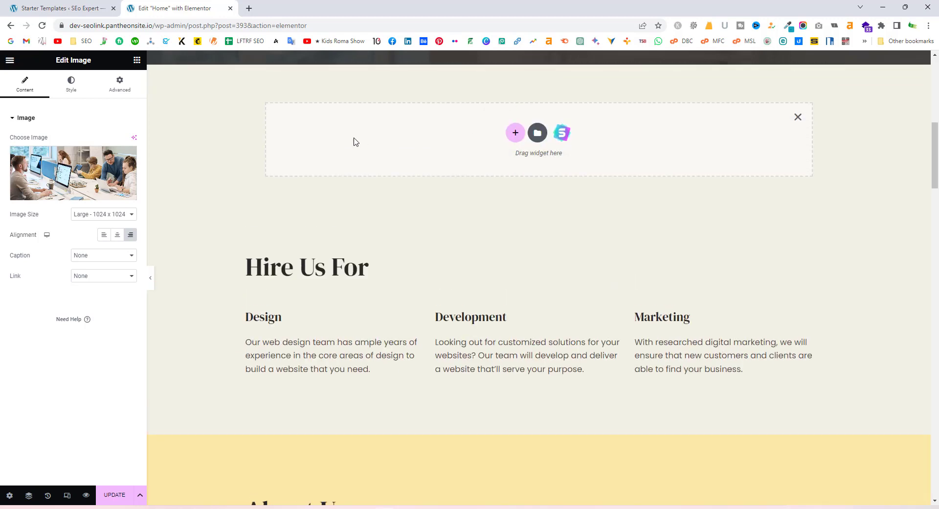
click(516, 134)
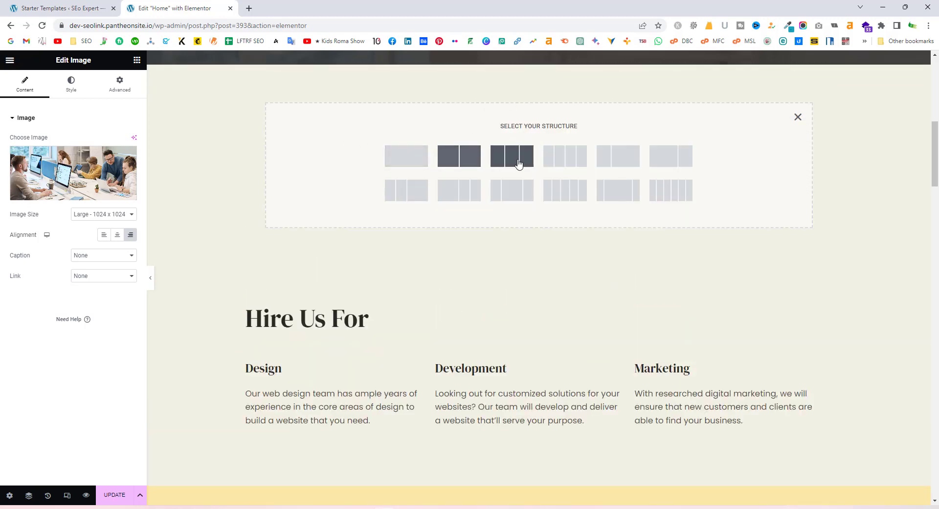
click(512, 156)
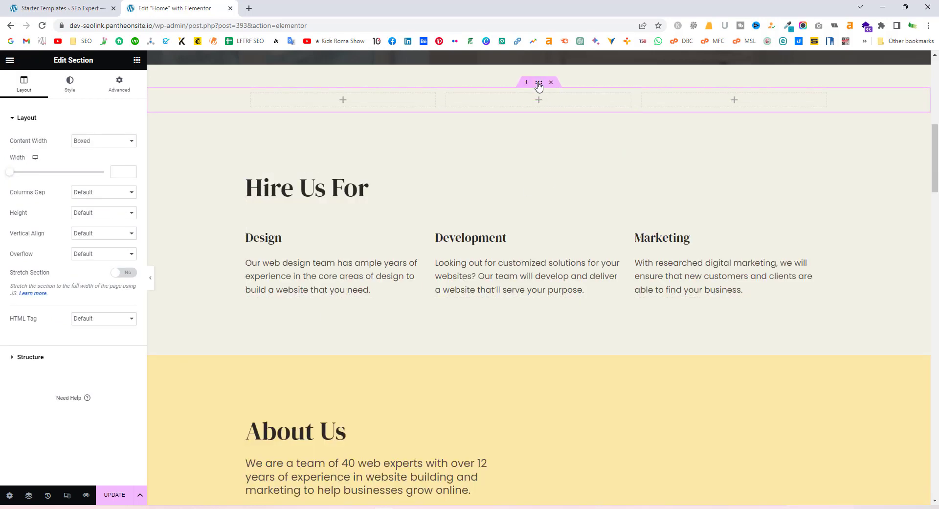
drag(536, 184, 516, 299)
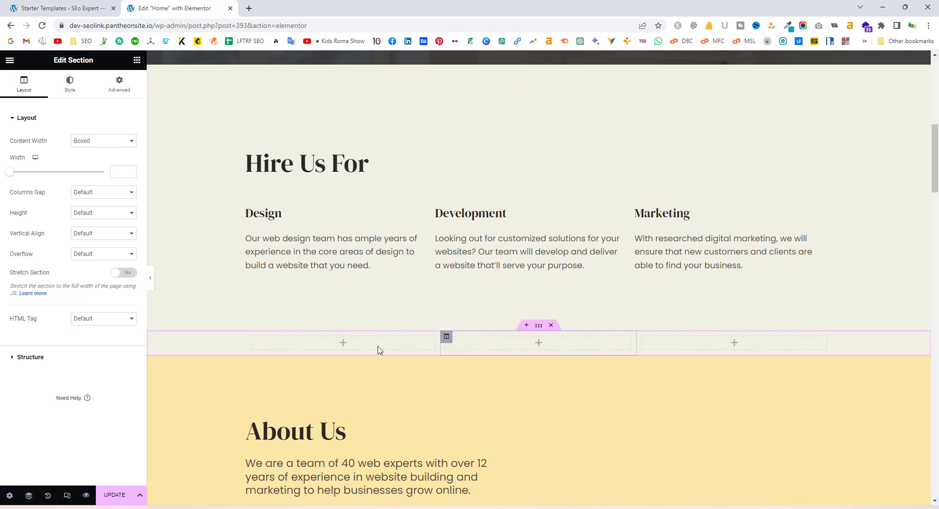
Drop Text Editor widgets into columns one and two and an Image widget into column three
click(346, 347)
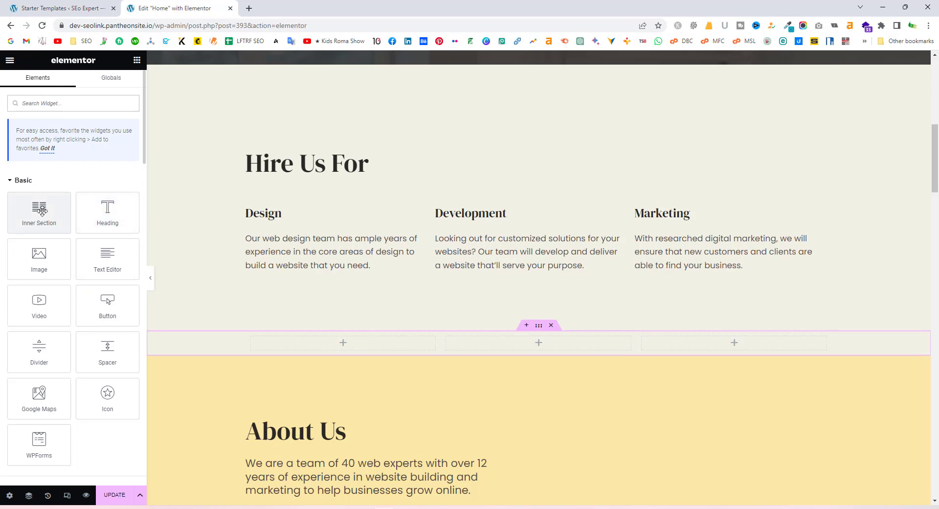
drag(107, 259, 347, 352)
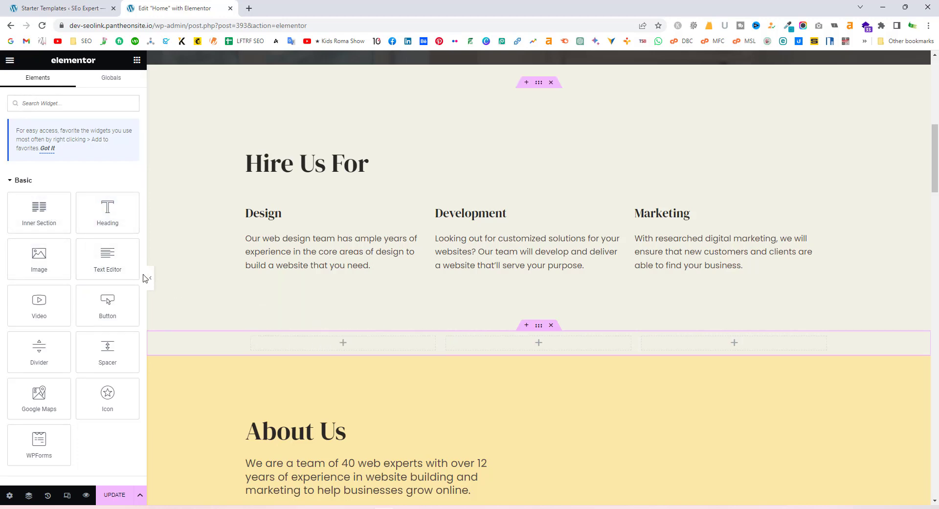
drag(107, 258, 352, 343)
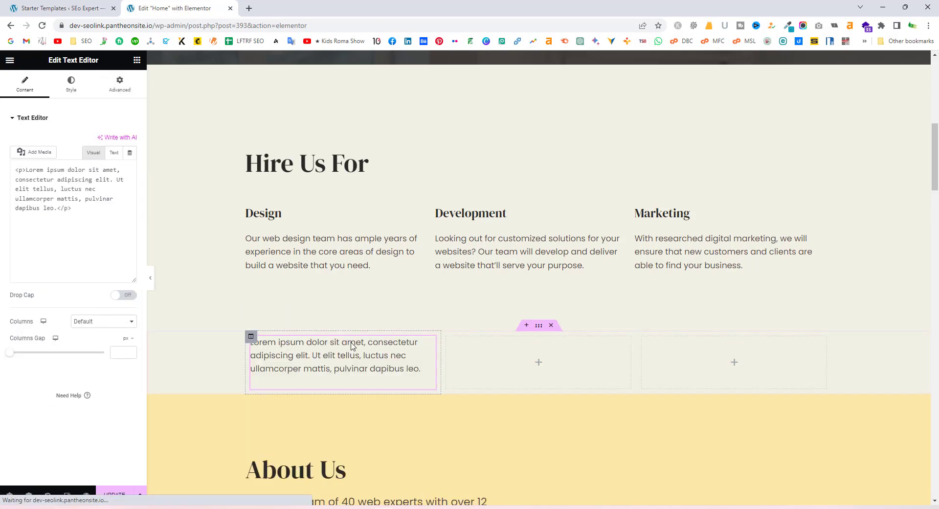
click(539, 366)
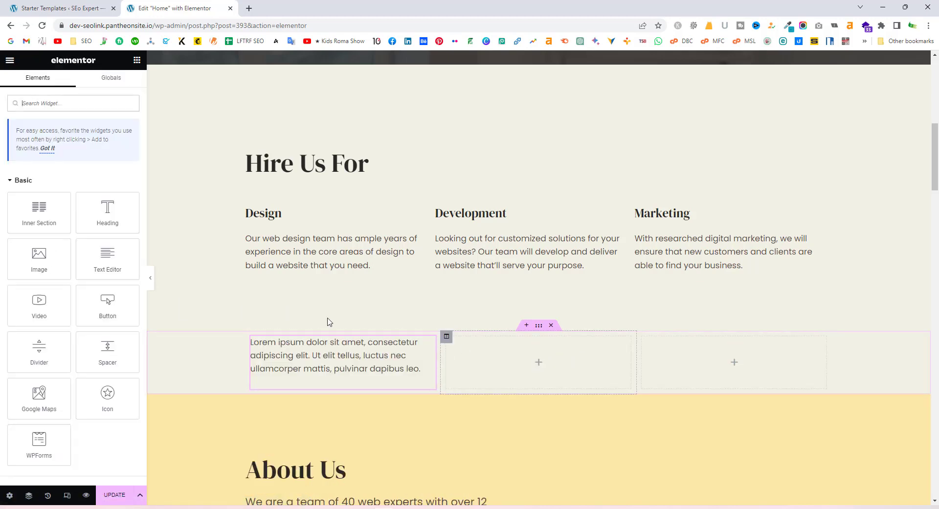
drag(119, 264, 520, 369)
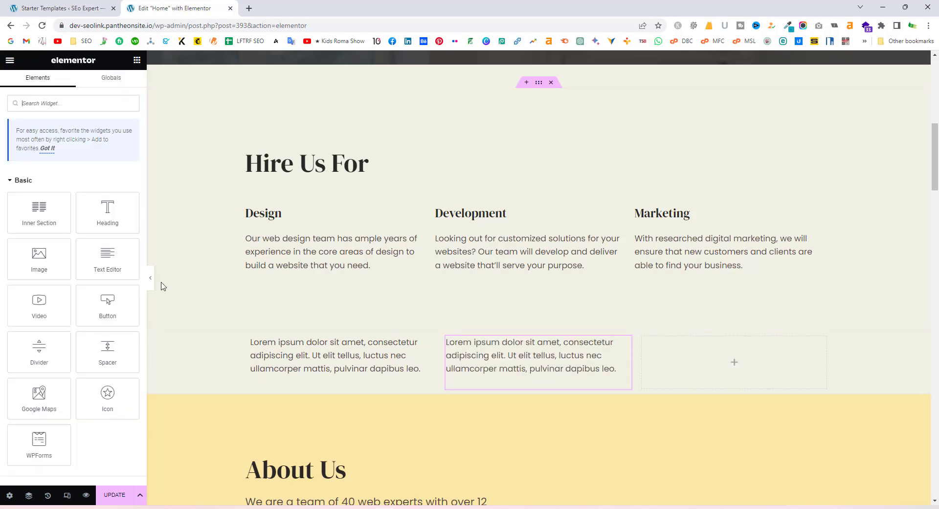
drag(39, 258, 736, 368)
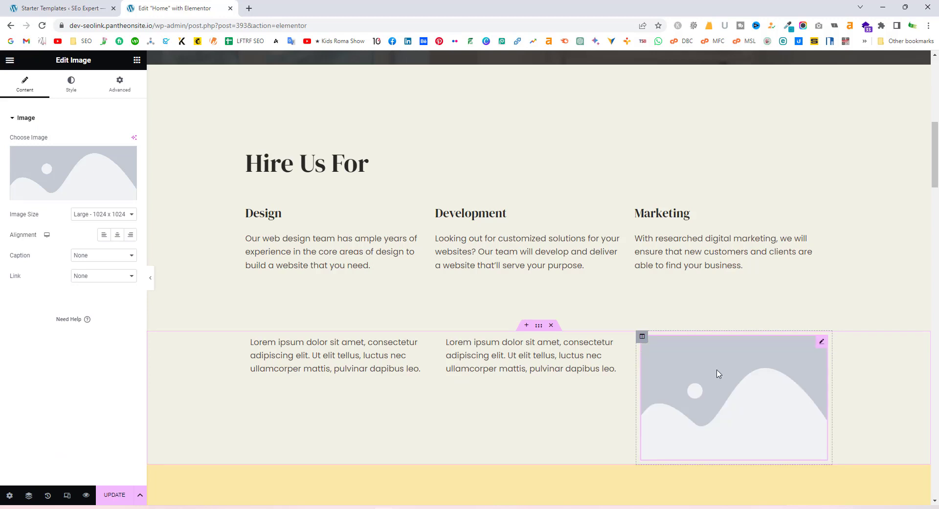
scroll(572, 391, down, 1)
Change the left text block to read 'Local SEO:' followed by a new line
click(355, 324)
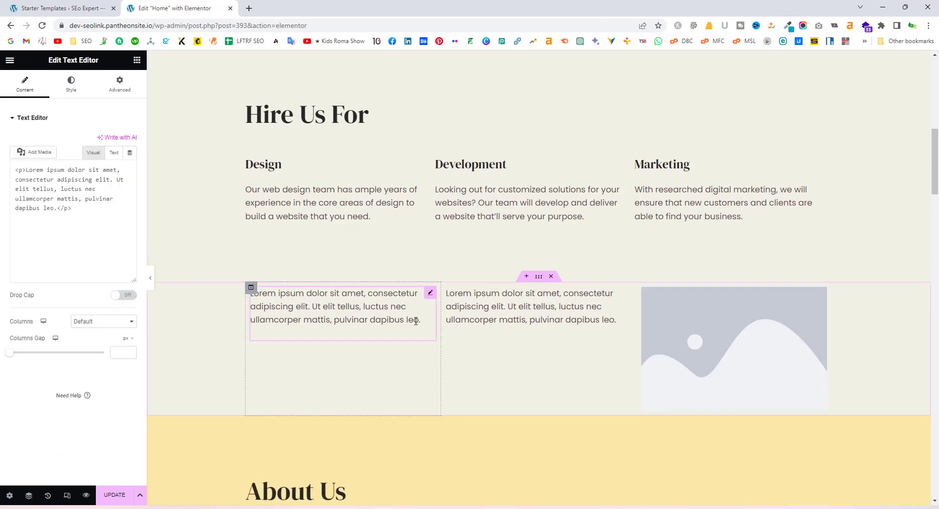
click(340, 320)
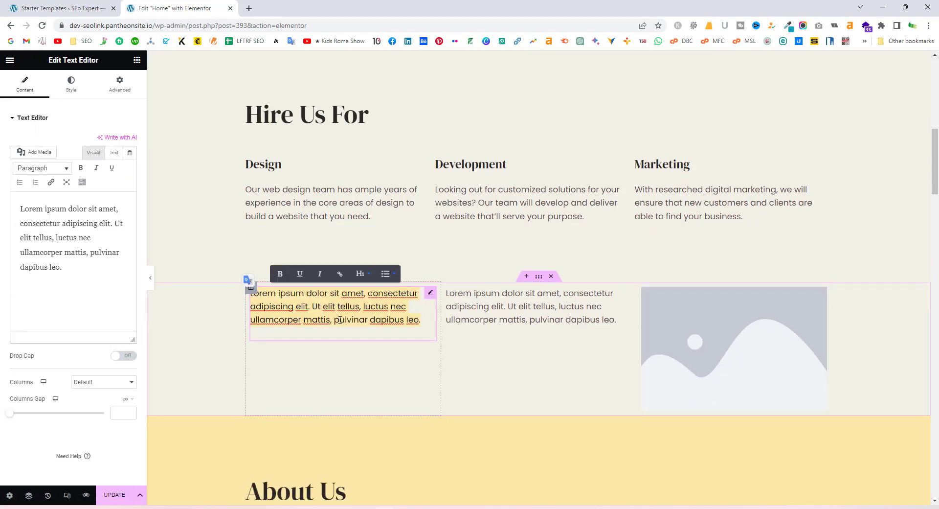
text(Local)
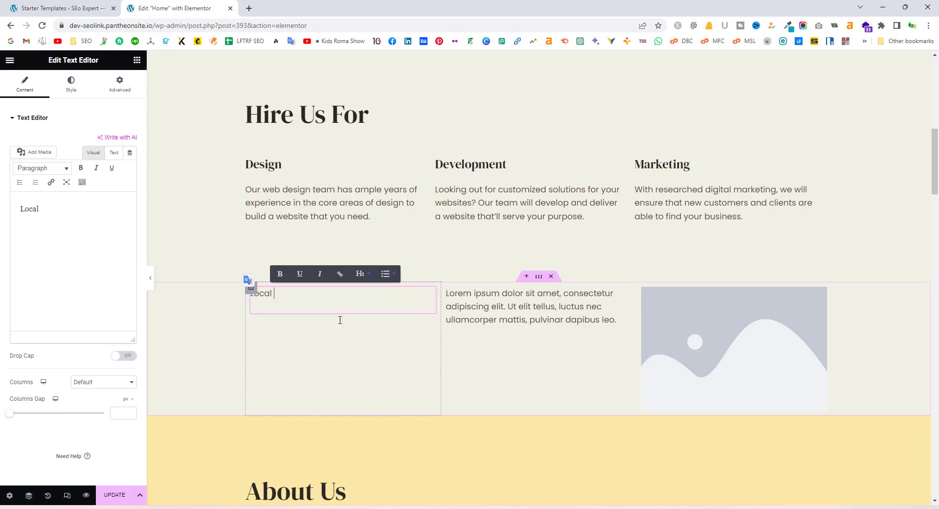
text( SEO:)
key(Return)
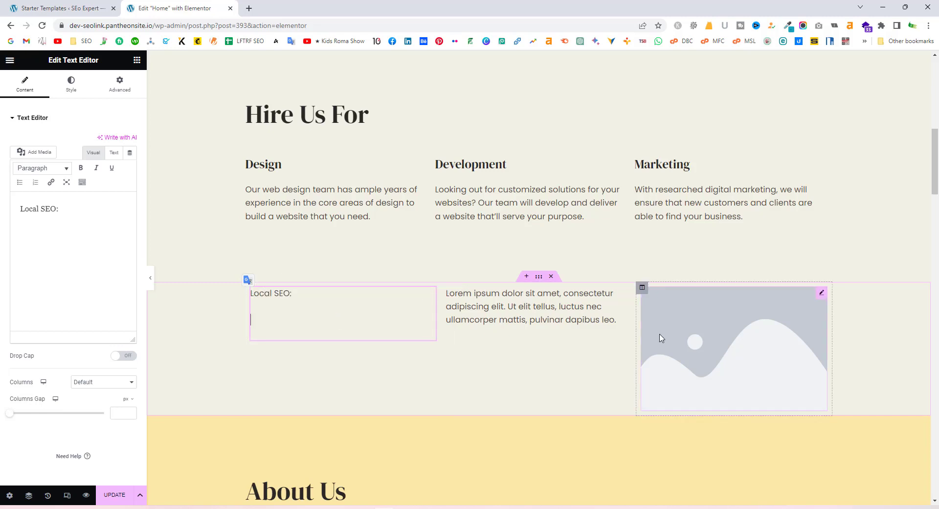
Review the page, then delete the new three-column section with its X handle
scroll(644, 343, down, 9)
scroll(642, 344, down, 12)
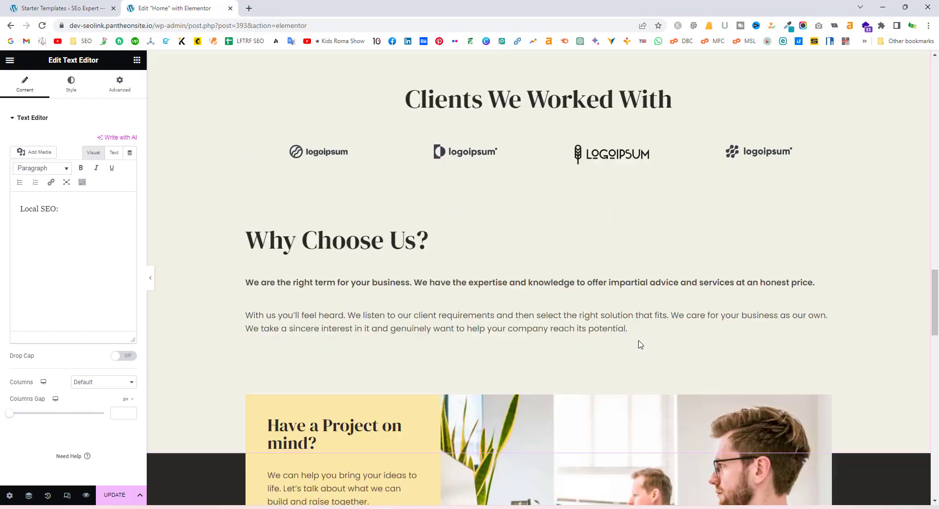
scroll(600, 340, down, 19)
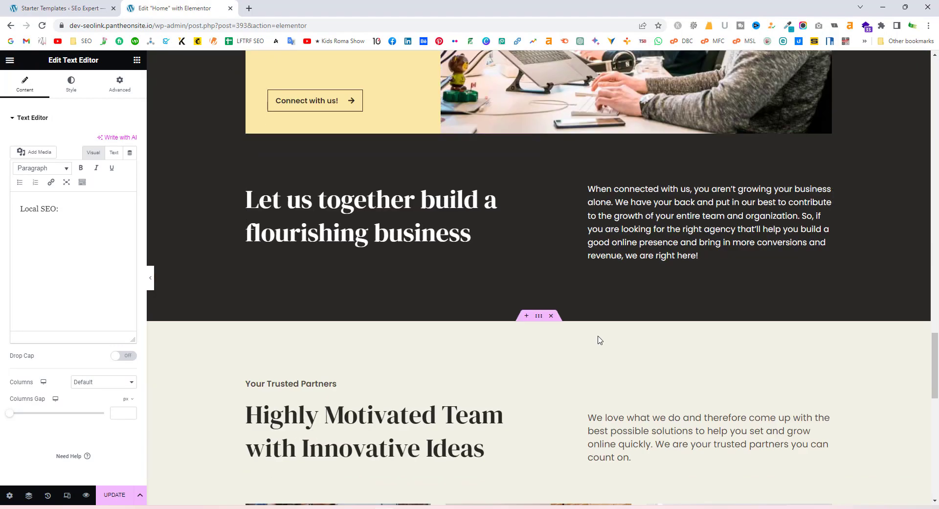
scroll(600, 340, up, 20)
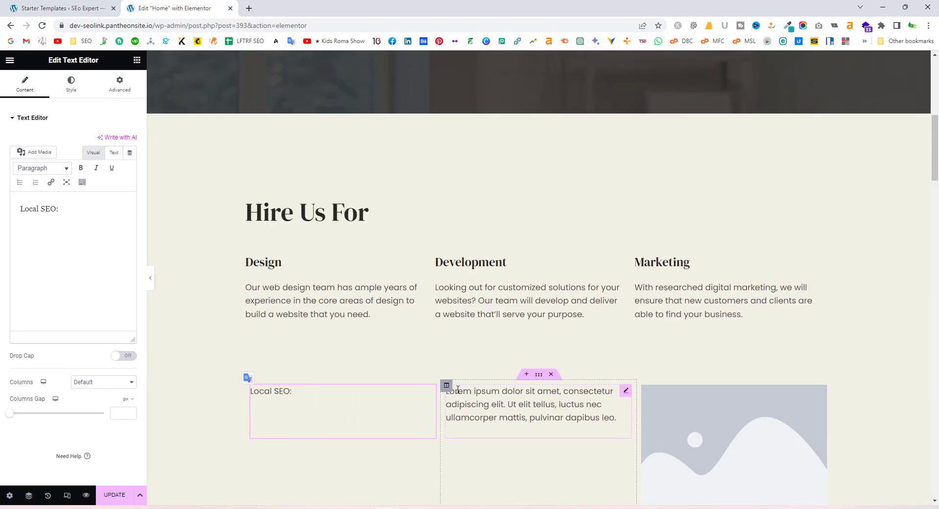
click(551, 374)
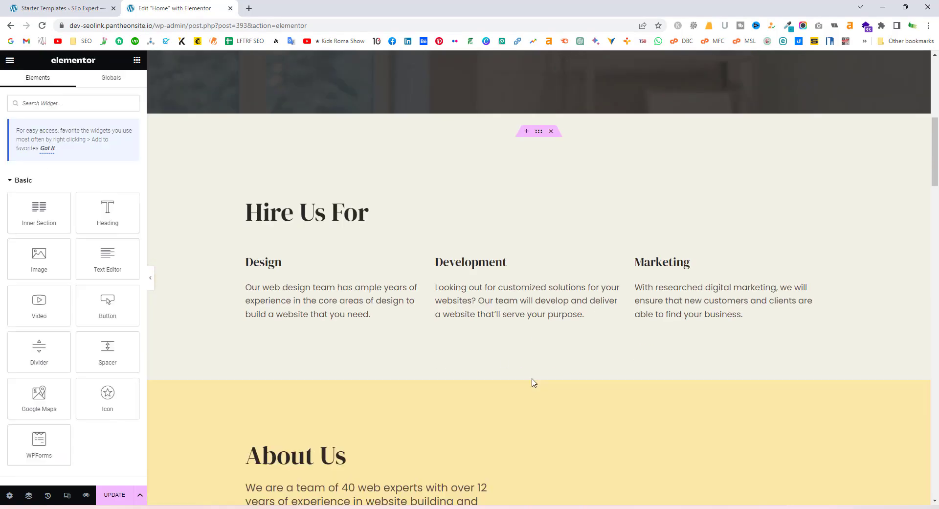
scroll(535, 383, up, 8)
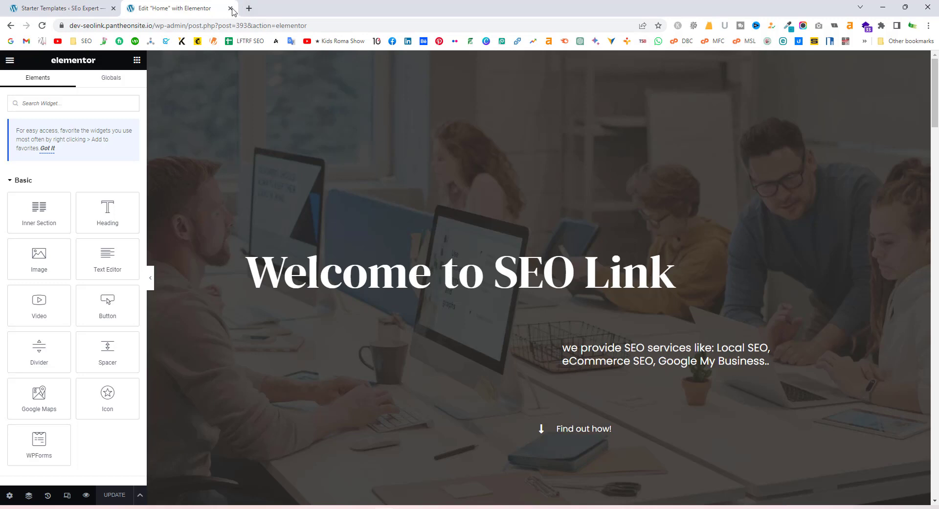
click(91, 7)
click(178, 7)
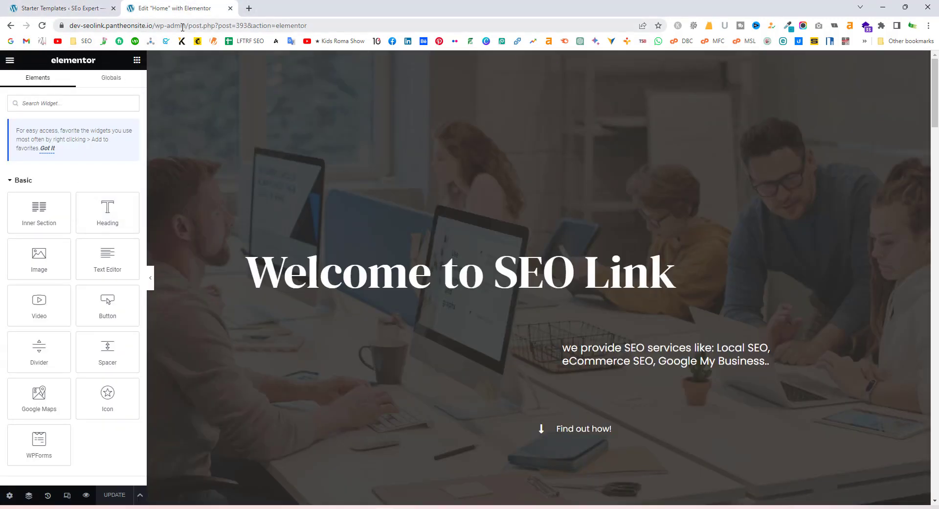
Go to /wp-admin, close the Starter Templates tab, and open the live site in a new tab
drag(189, 27, 438, 25)
key(BackSpace)
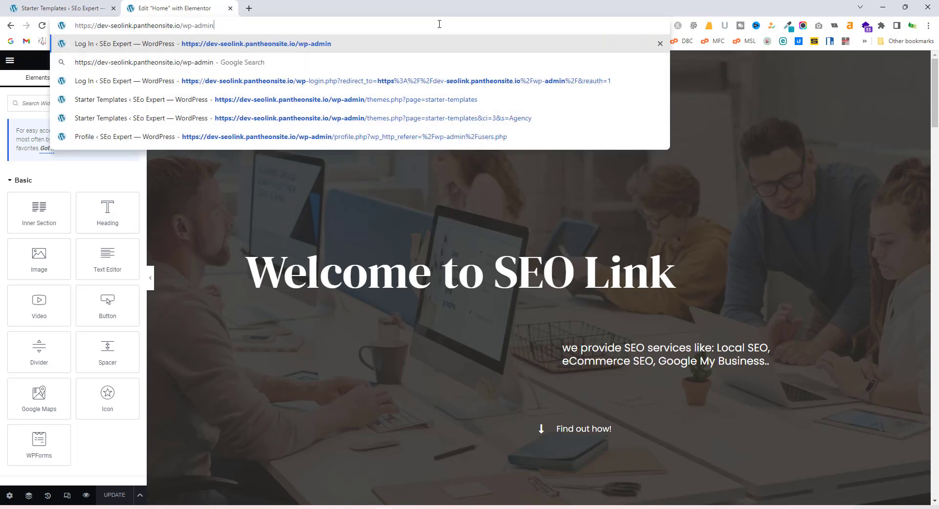
key(Return)
click(113, 9)
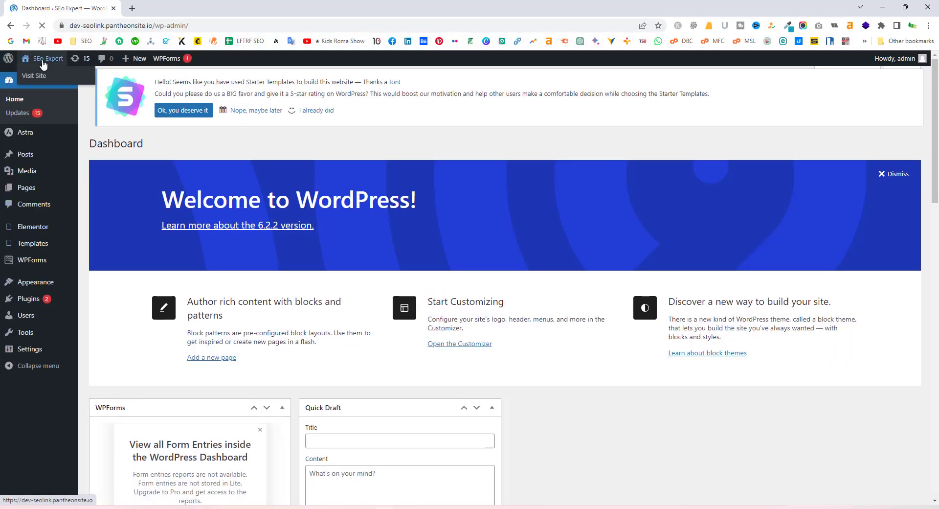
middle_click(37, 73)
click(223, 4)
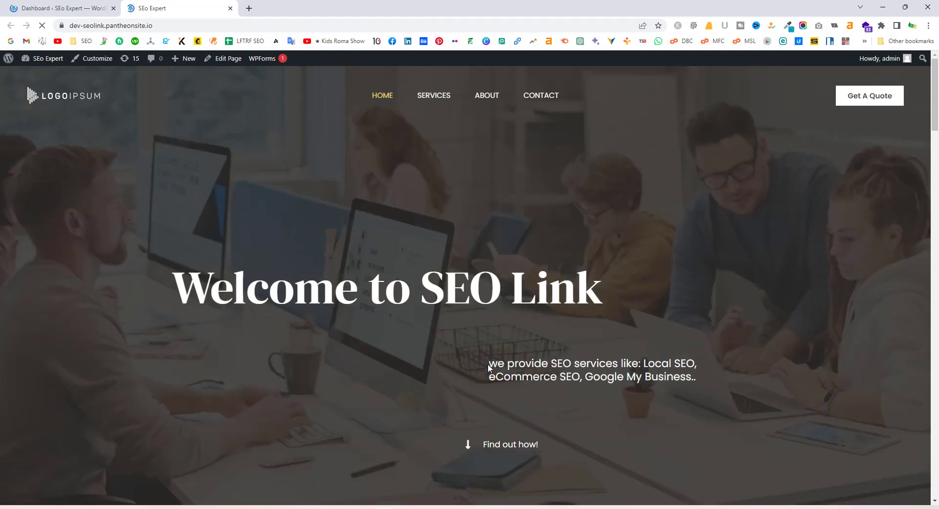
Check the live hero's SEO services line, visit Services, then return to Home
mouse_move(489, 368)
mouse_down()
mouse_move(660, 363)
mouse_move(698, 380)
mouse_move(490, 370)
mouse_up()
click(656, 388)
click(690, 388)
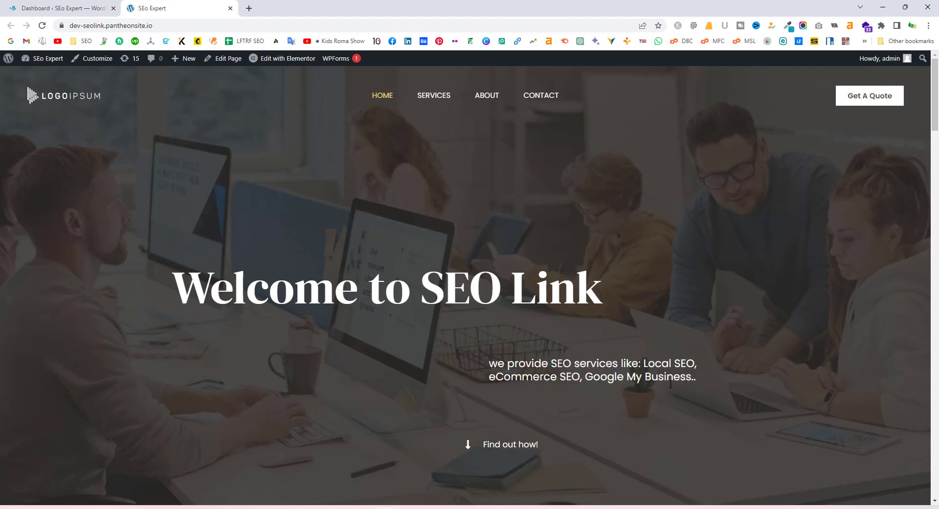
click(444, 97)
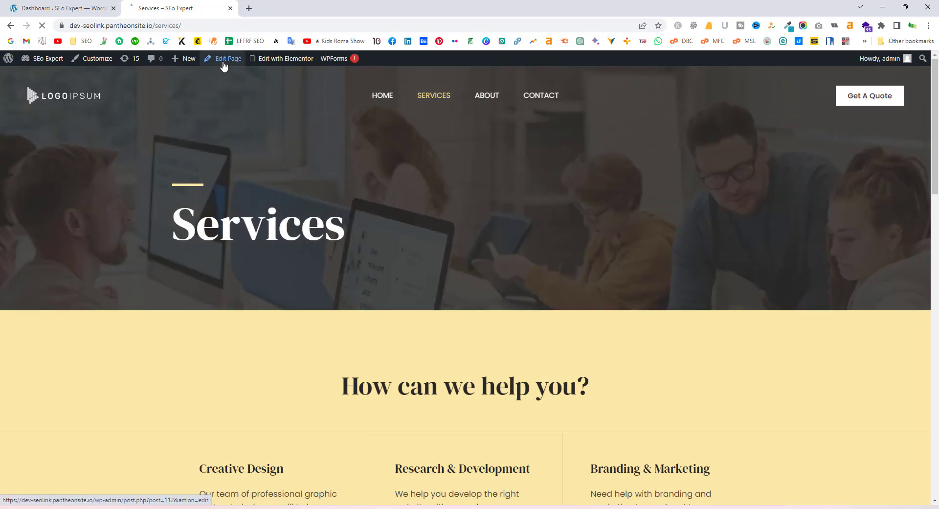
mouse_move(286, 67)
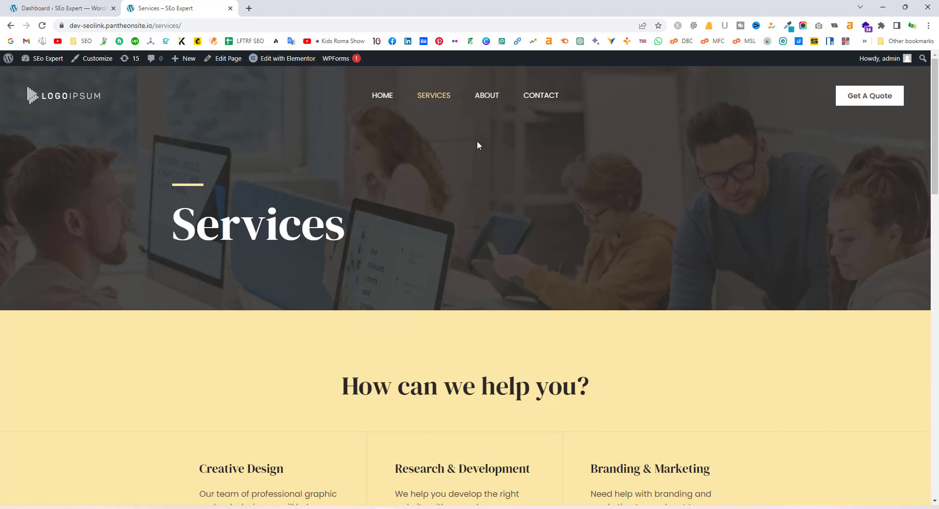
click(391, 99)
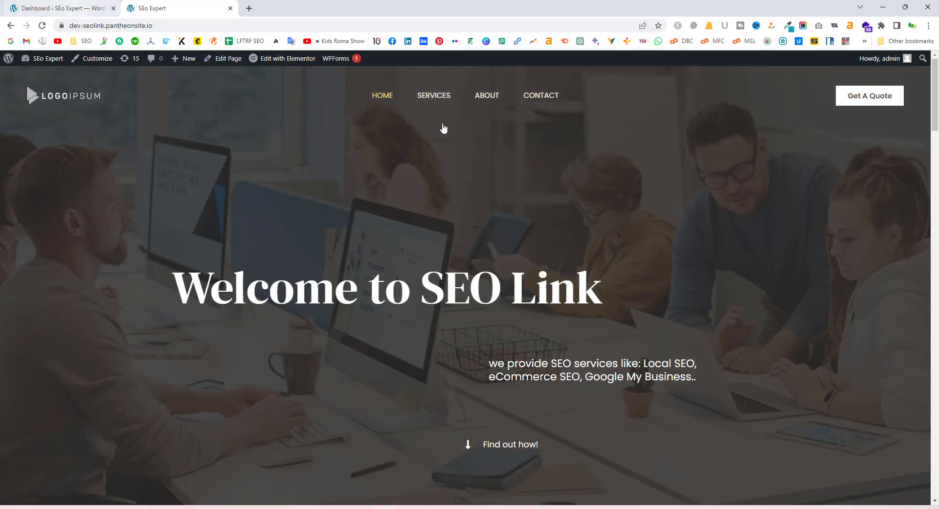
Start a new page from the dashboard and click through the block editor's welcome guide
click(59, 8)
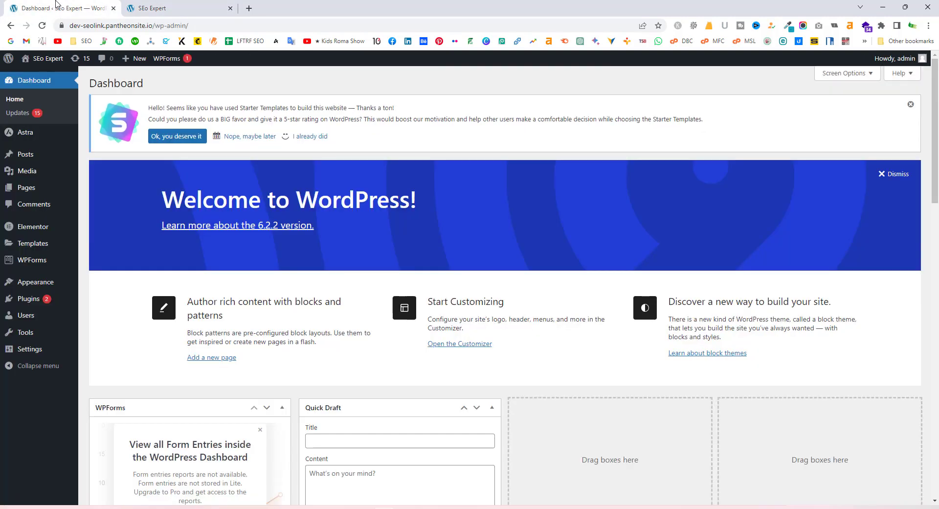
mouse_move(30, 187)
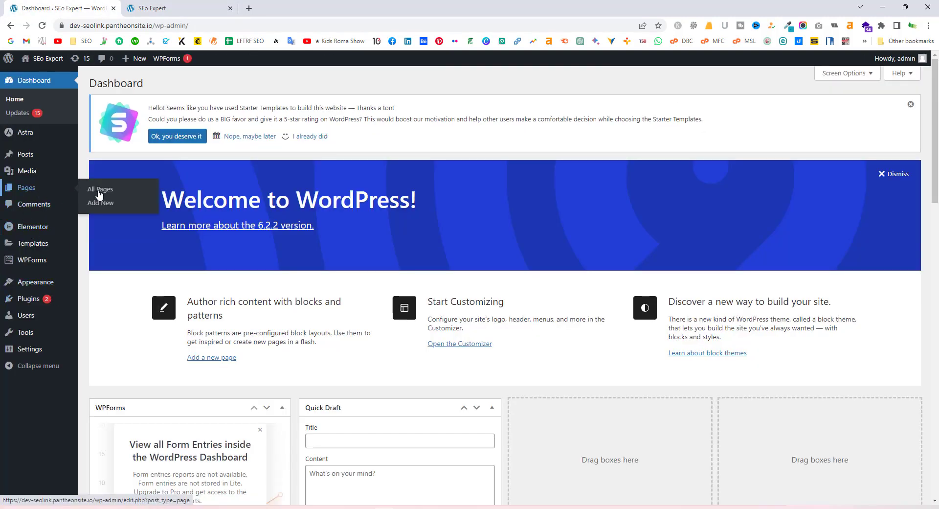
click(109, 203)
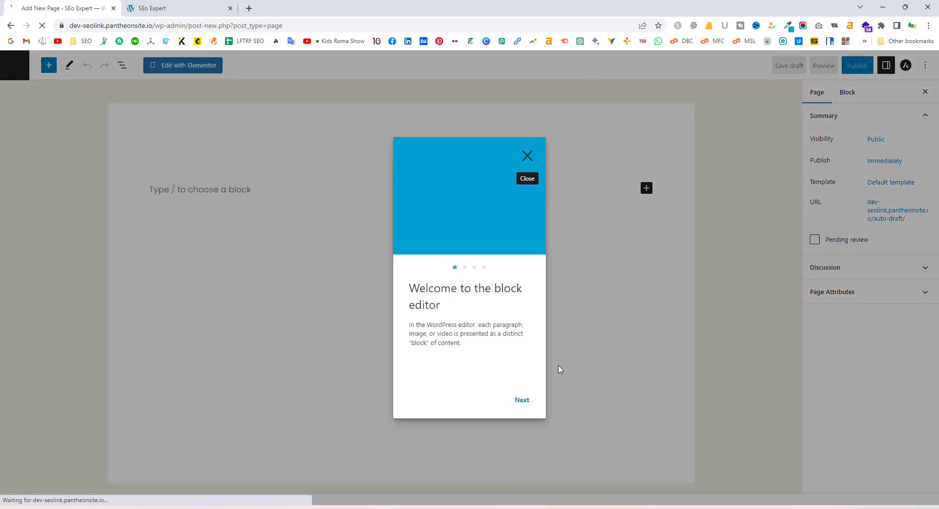
click(523, 404)
click(524, 404)
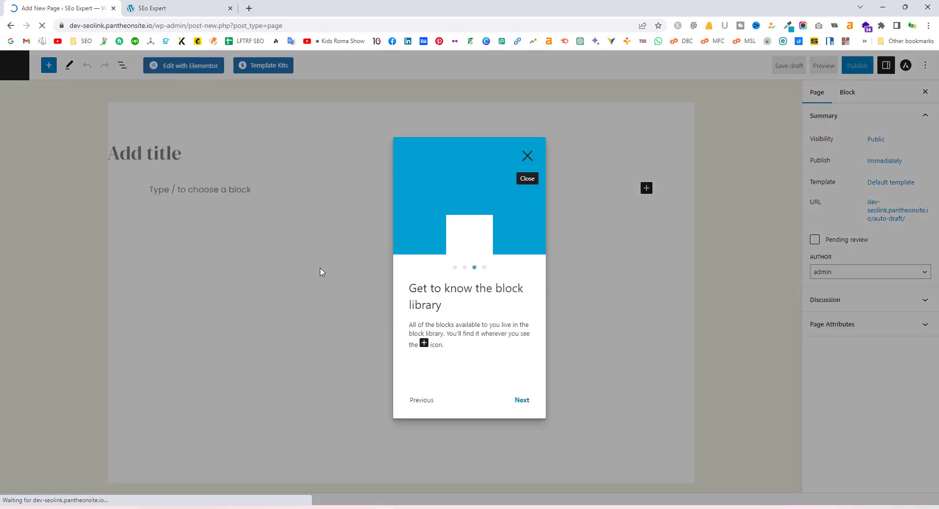
click(525, 401)
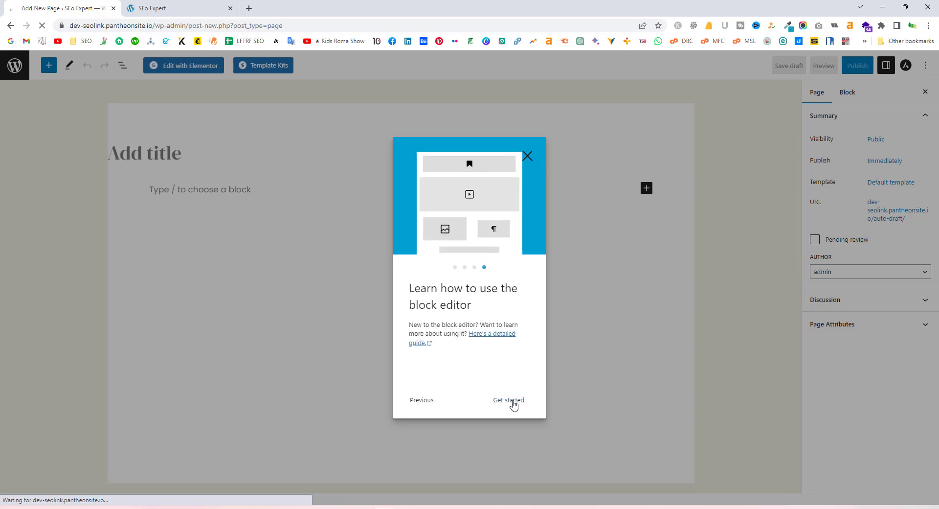
click(511, 403)
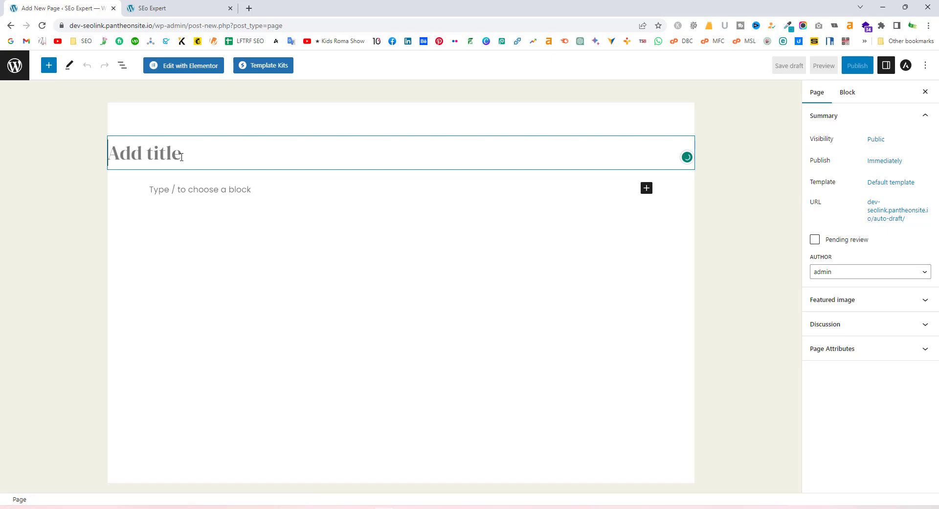
Title the page 'Local SEO' and begin a 'lorem ipsum' search in a new tab
text(Local SEO)
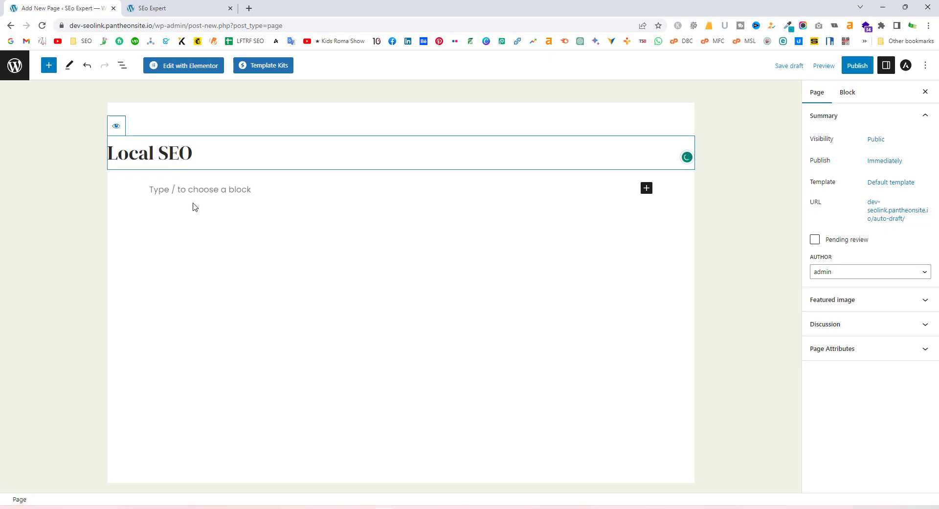
click(194, 189)
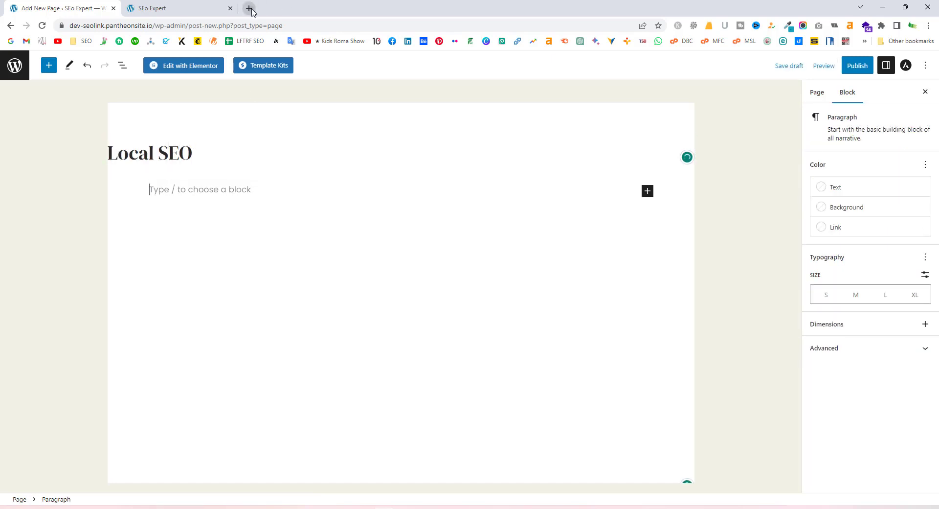
click(250, 9)
text(lorem i)
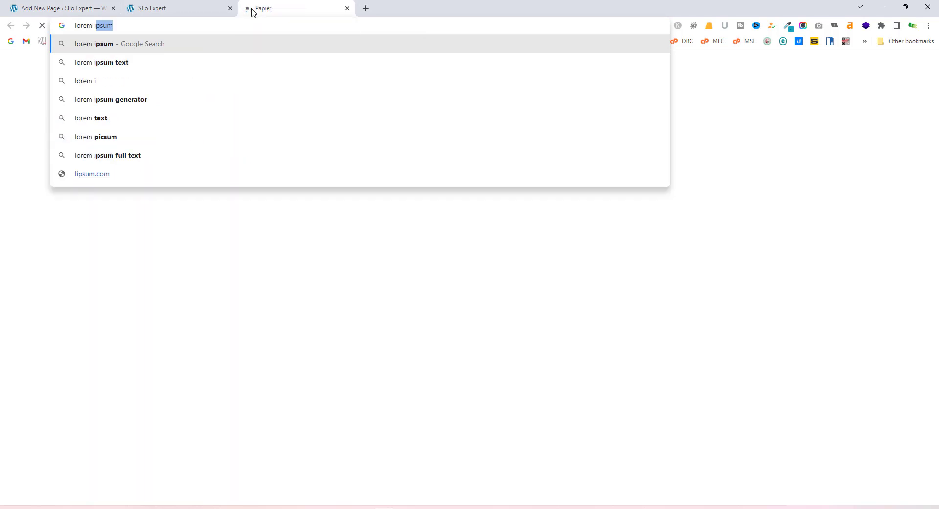
text(p)
Open lipsum.com from the 'lorem ipsum' search and copy its first Lorem Ipsum paragraph
click(130, 47)
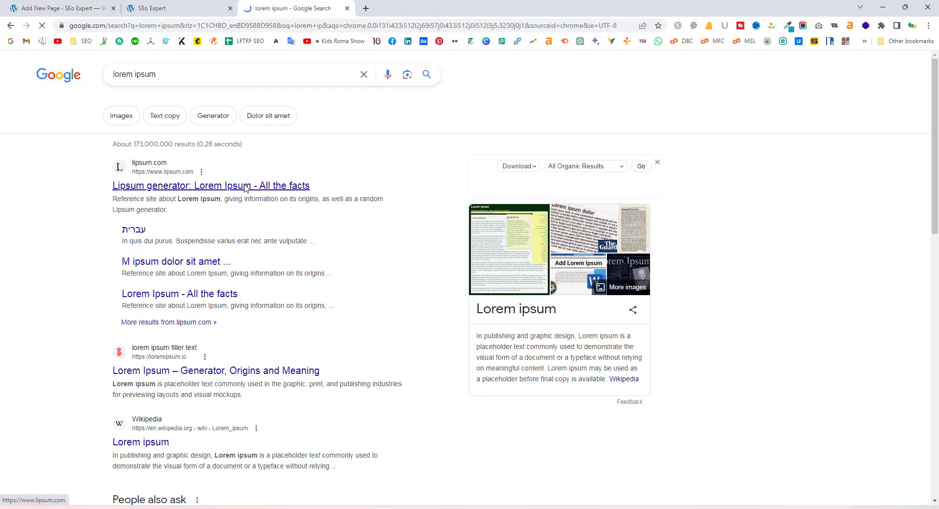
click(351, 190)
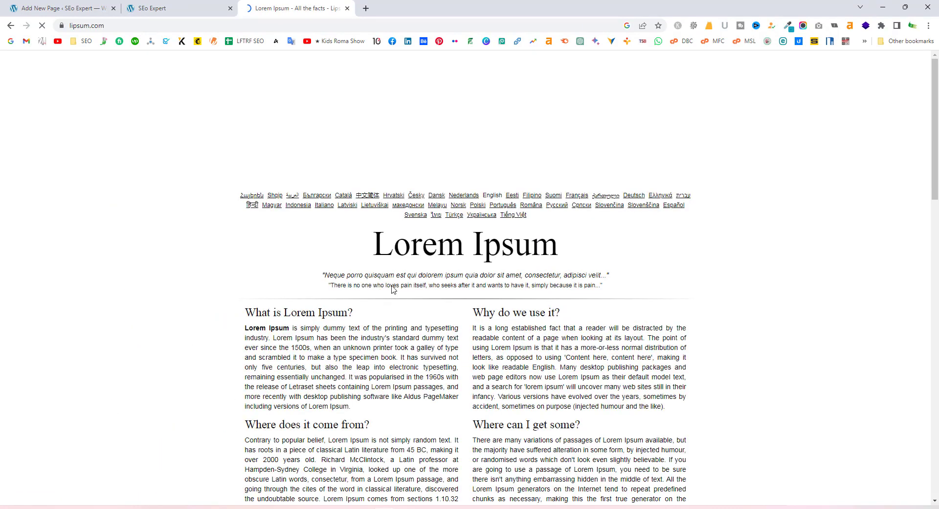
scroll(392, 289, down, 3)
drag(314, 250, 369, 259)
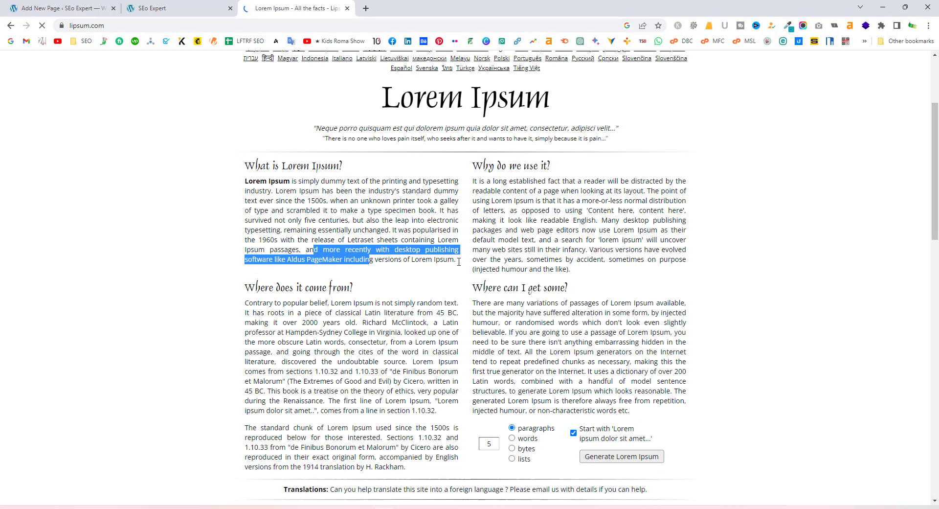
drag(460, 413, 457, 264)
key(ctrl+c)
click(253, 190)
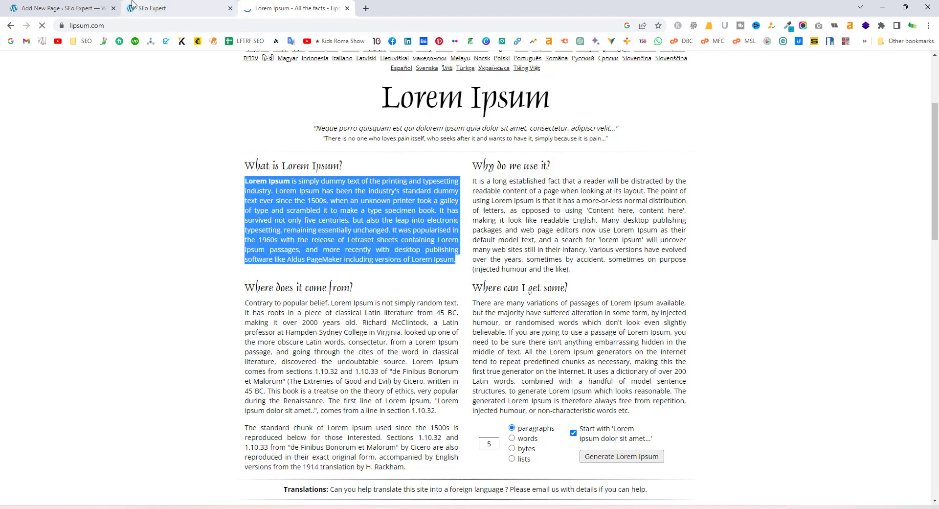
key(ctrl+shift+Tab)
key(ctrl+shift+Tab)
click(353, 243)
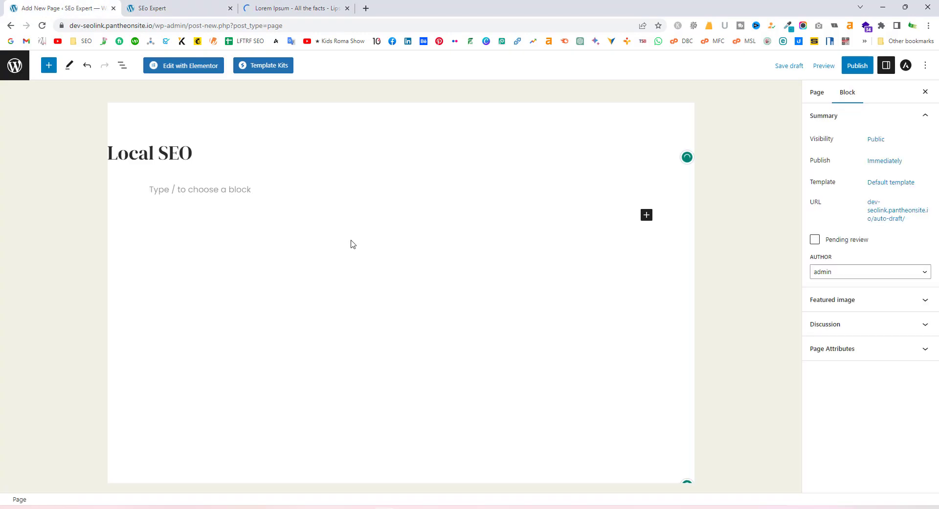
Paste the Lorem Ipsum paragraph into the Local SEO page and publish it
click(240, 191)
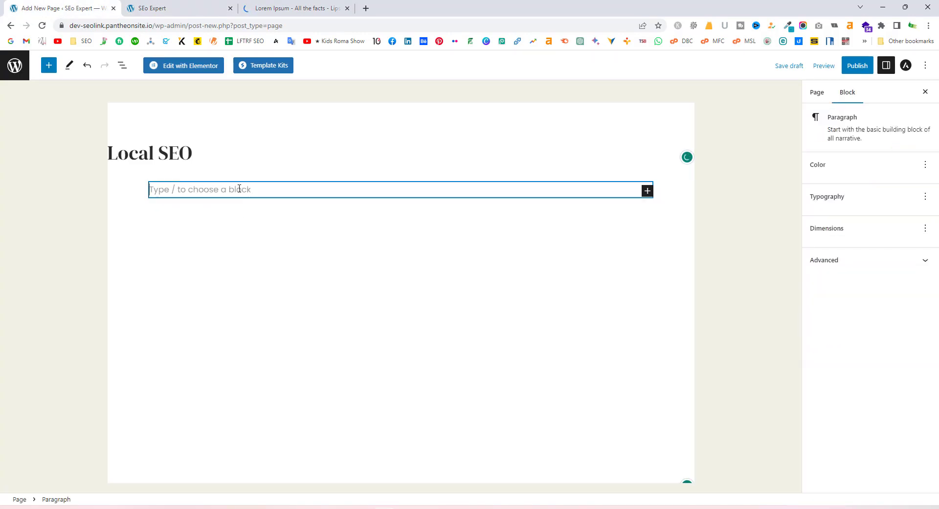
key(ctrl+v)
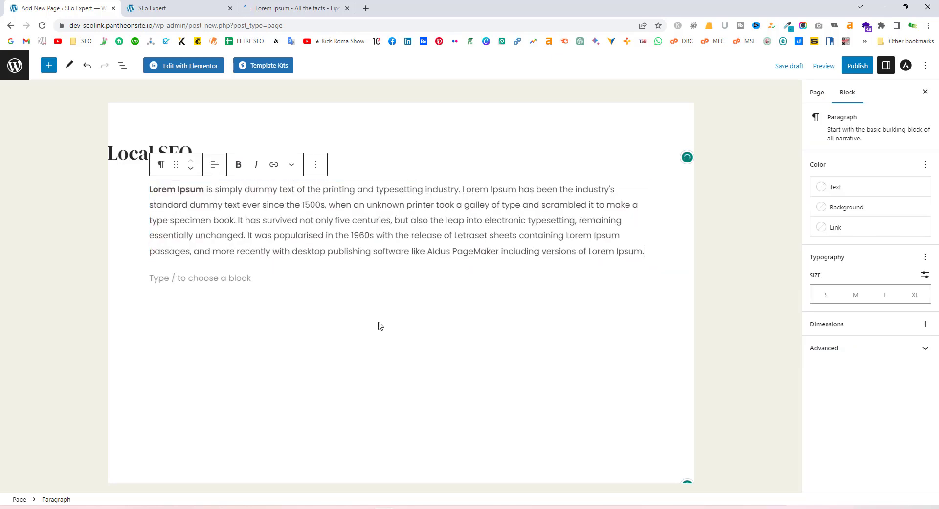
click(372, 304)
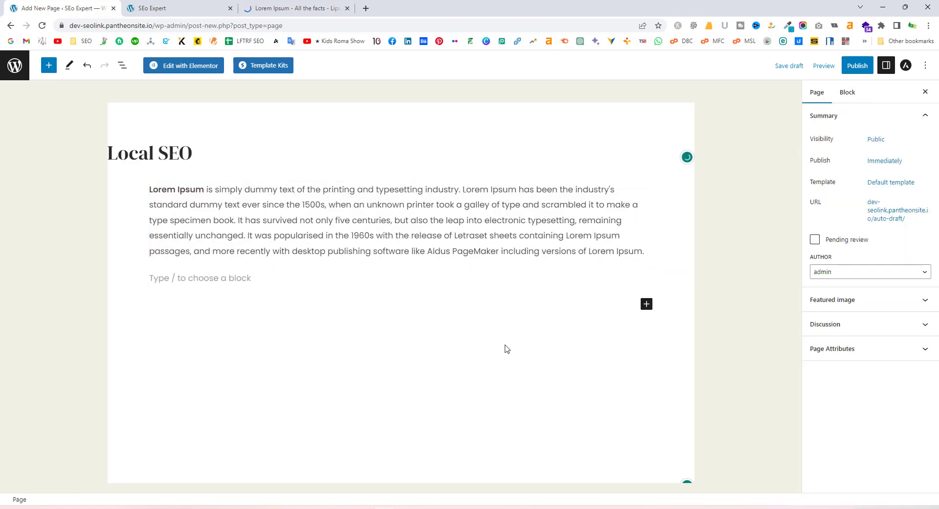
click(858, 65)
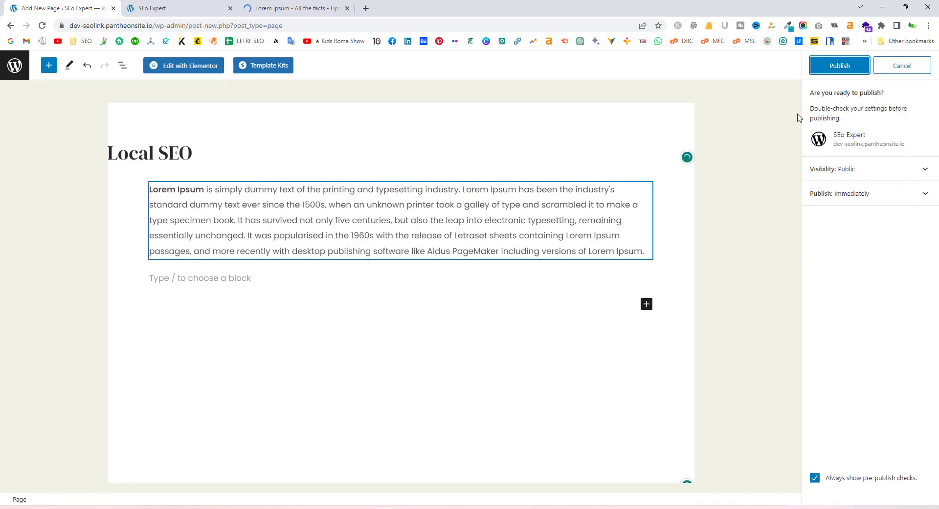
click(854, 67)
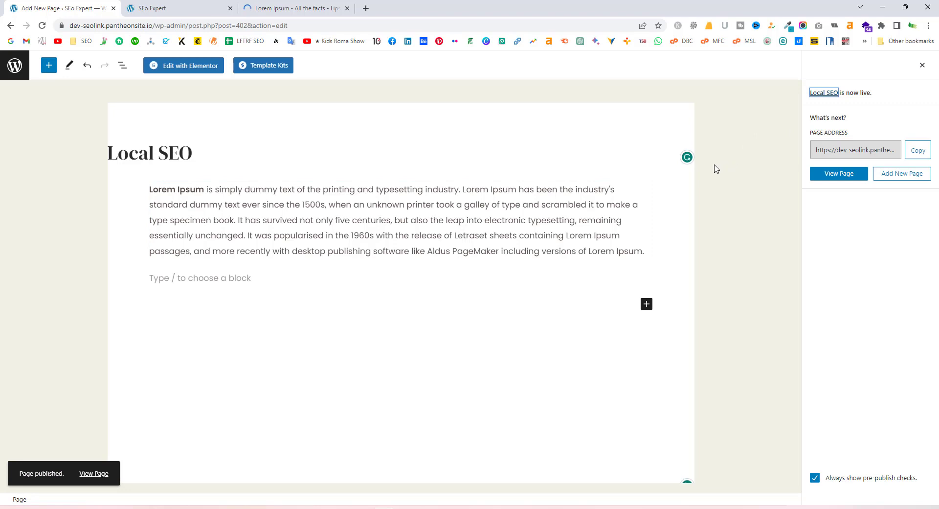
click(15, 65)
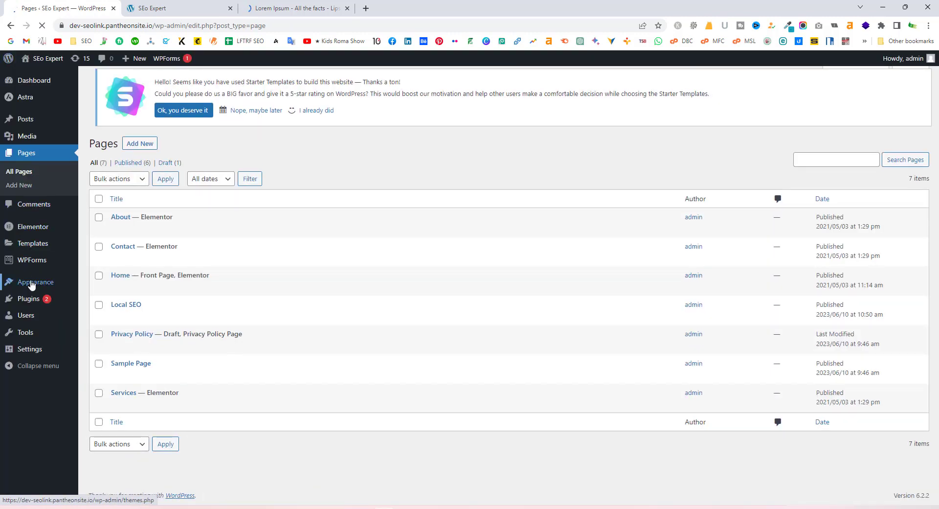
In Appearance > Menus, add the Local SEO page to the Navigation menu and save
mouse_move(37, 284)
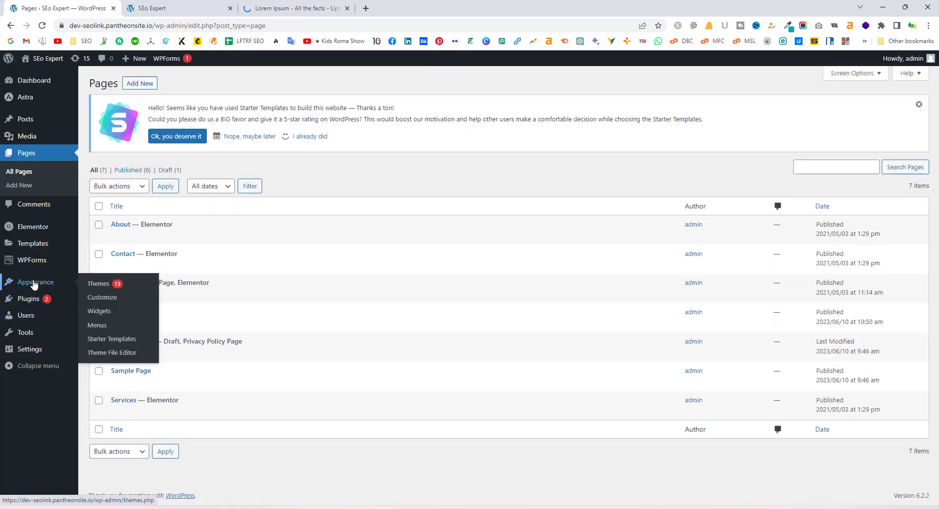
click(97, 327)
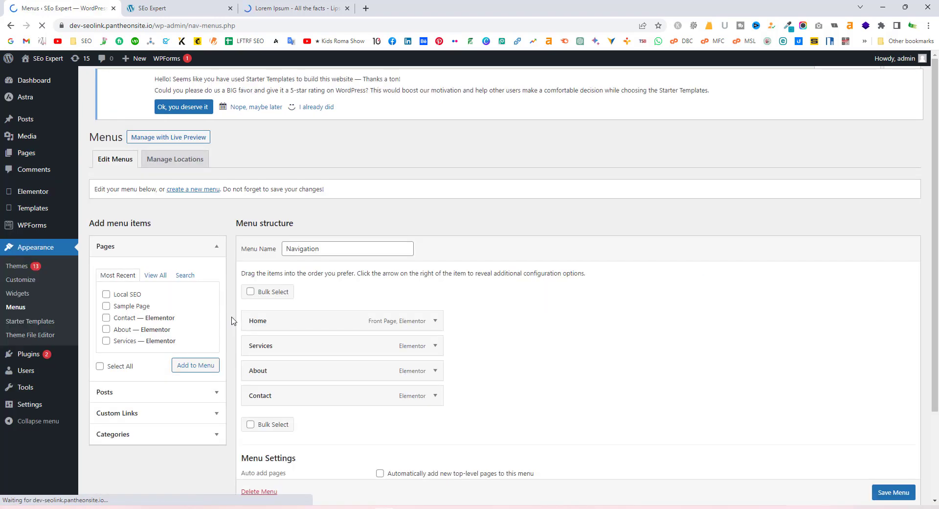
click(107, 296)
click(195, 366)
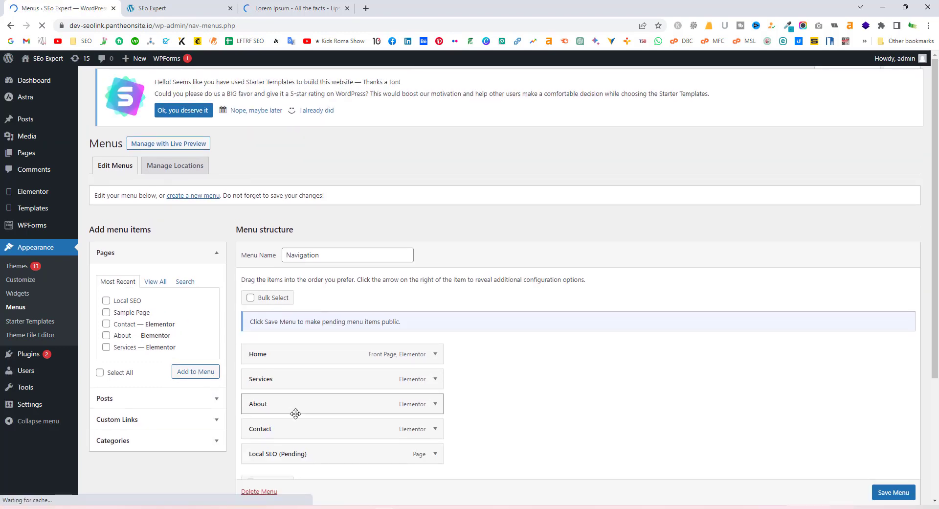
scroll(344, 415, down, 2)
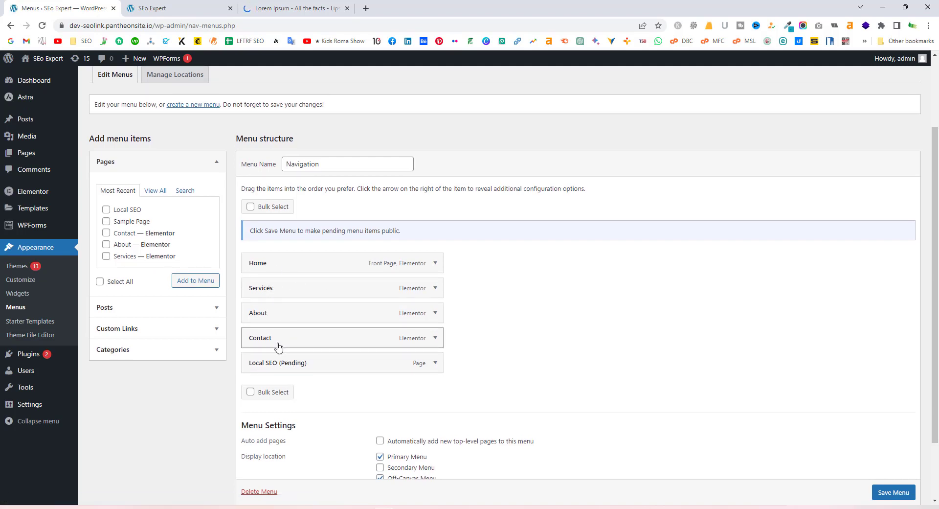
click(894, 492)
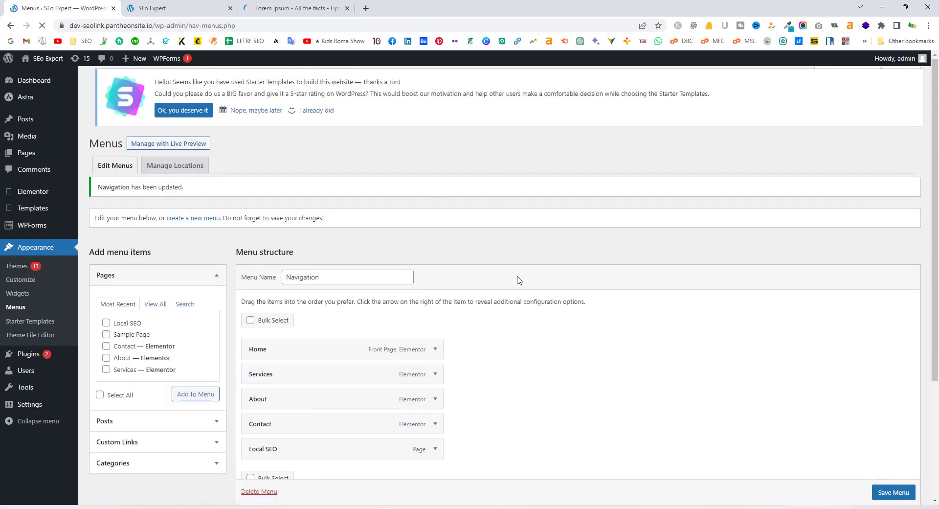
click(203, 7)
Reload the live homepage to see LOCAL SEO, close the Lorem Ipsum tab, and return to Menus
click(42, 26)
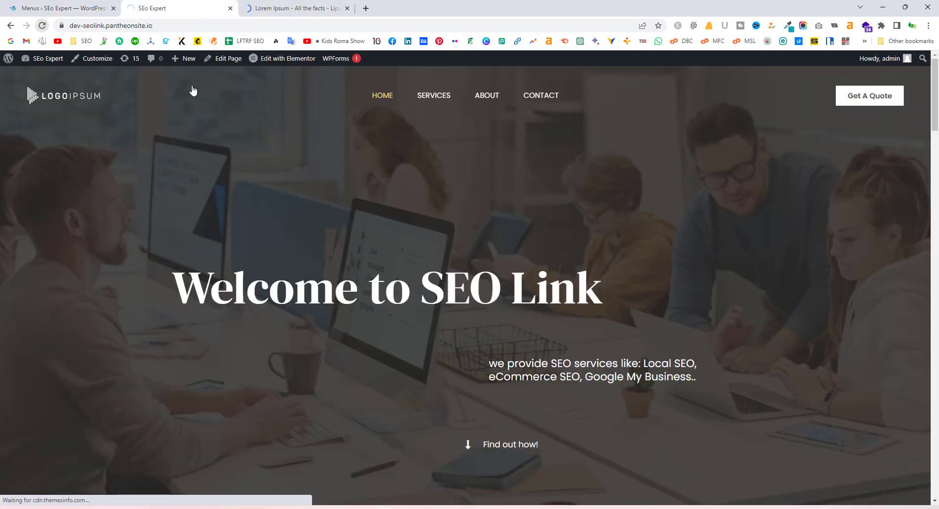
click(347, 9)
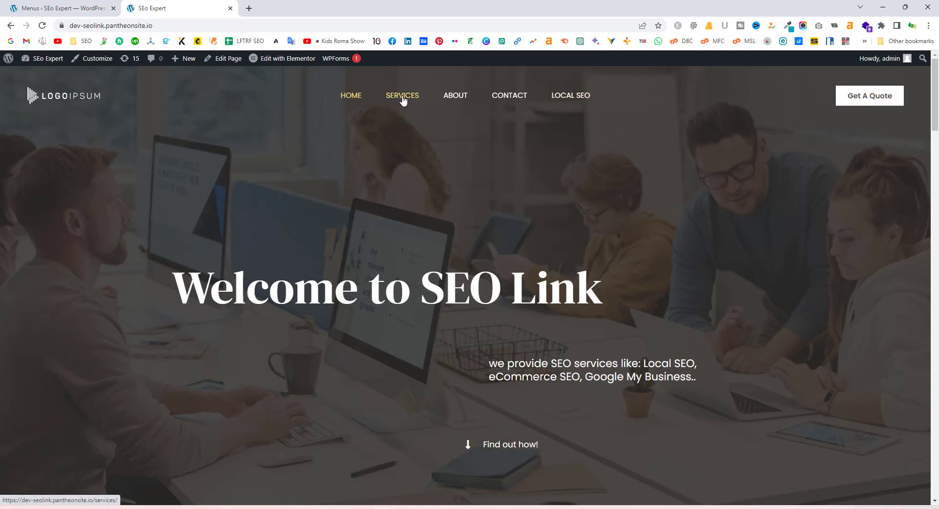
click(74, 10)
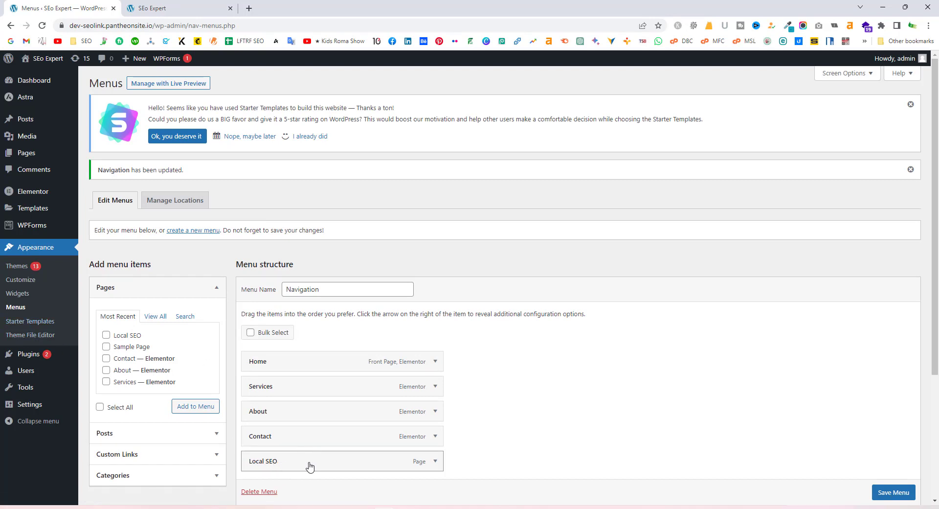
Indent Local SEO as a sub item of Services, save, and verify the Services dropdown live
drag(309, 466, 327, 416)
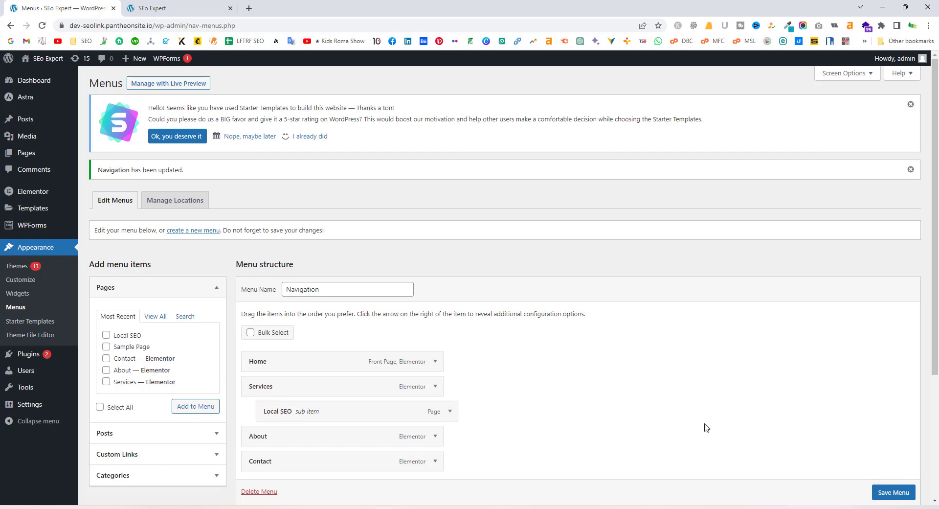
click(887, 493)
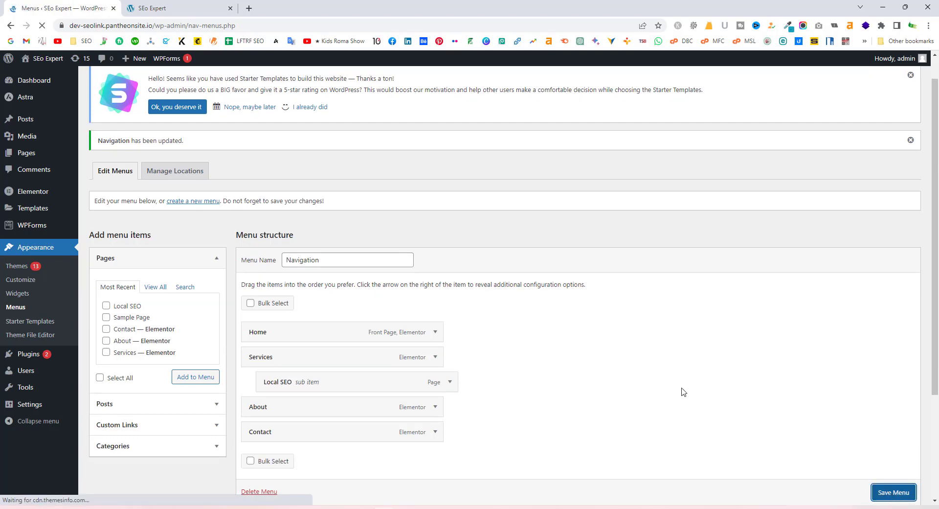
click(152, 8)
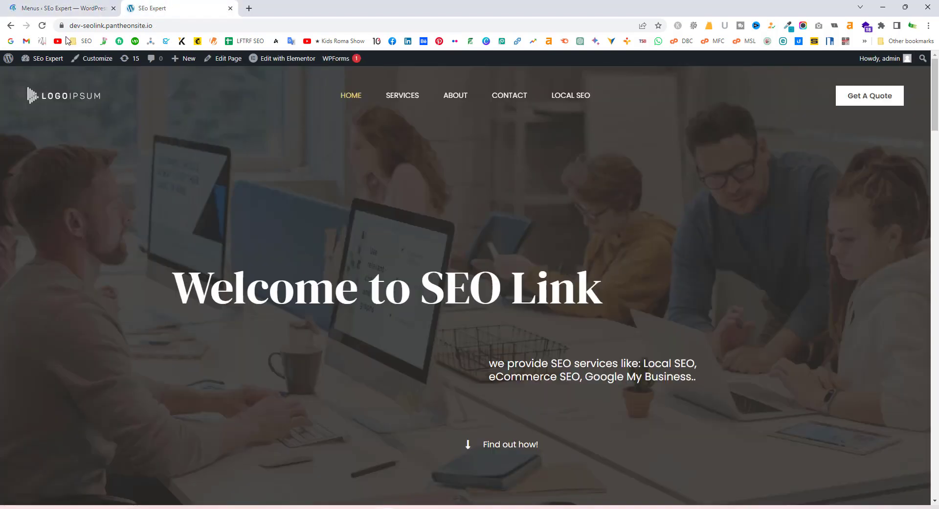
click(42, 26)
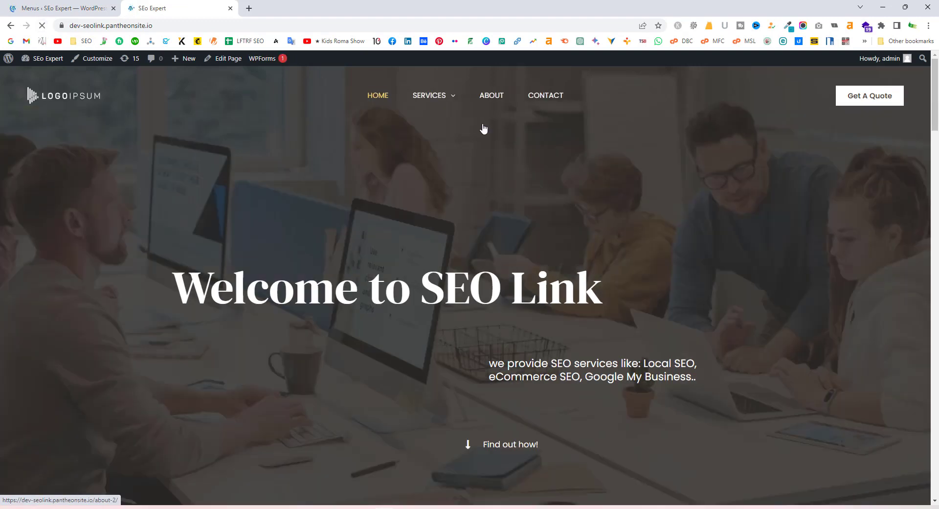
mouse_move(442, 96)
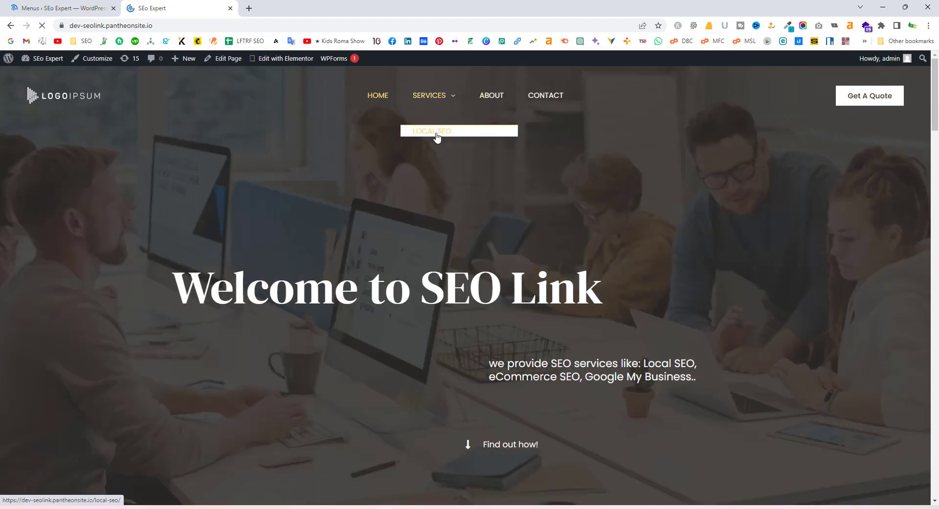
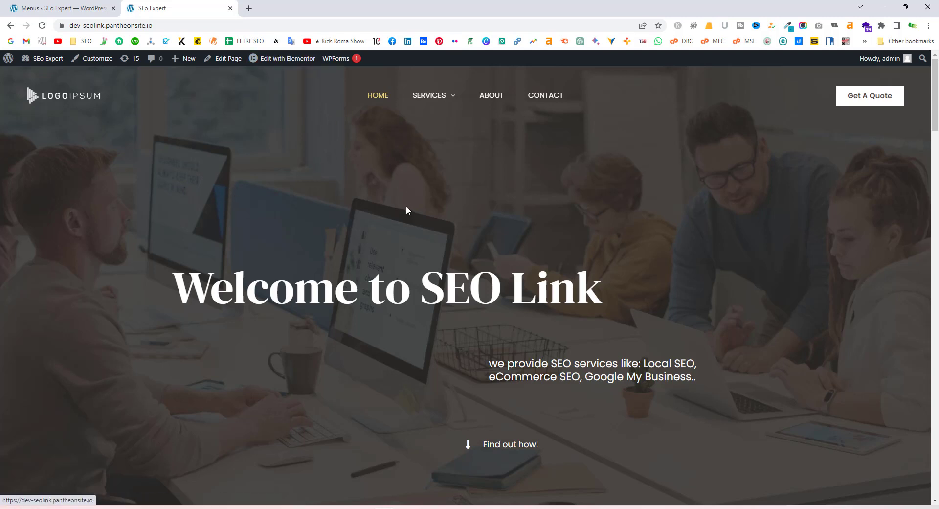
Scroll through the live homepage, then switch back to the Appearance > Menus admin tab
scroll(409, 208, down, 5)
scroll(412, 208, down, 5)
scroll(438, 220, up, 10)
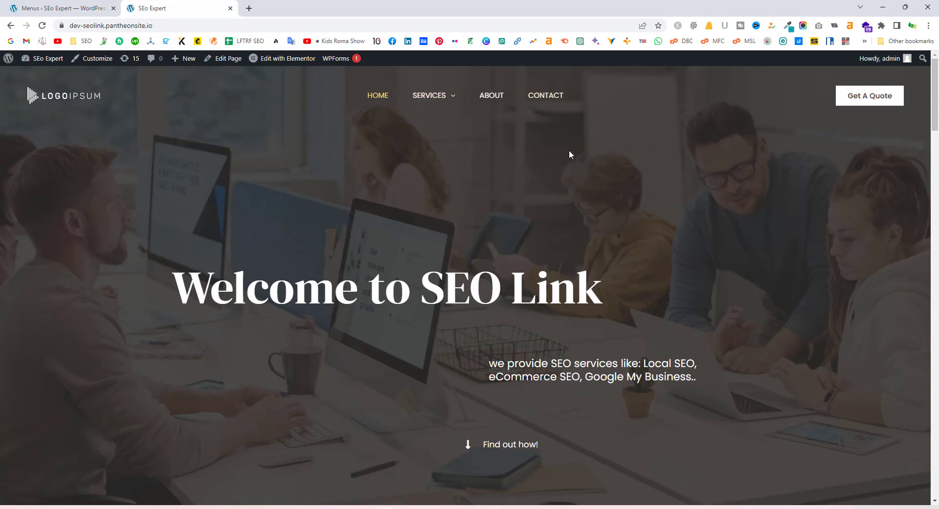
scroll(537, 246, down, 20)
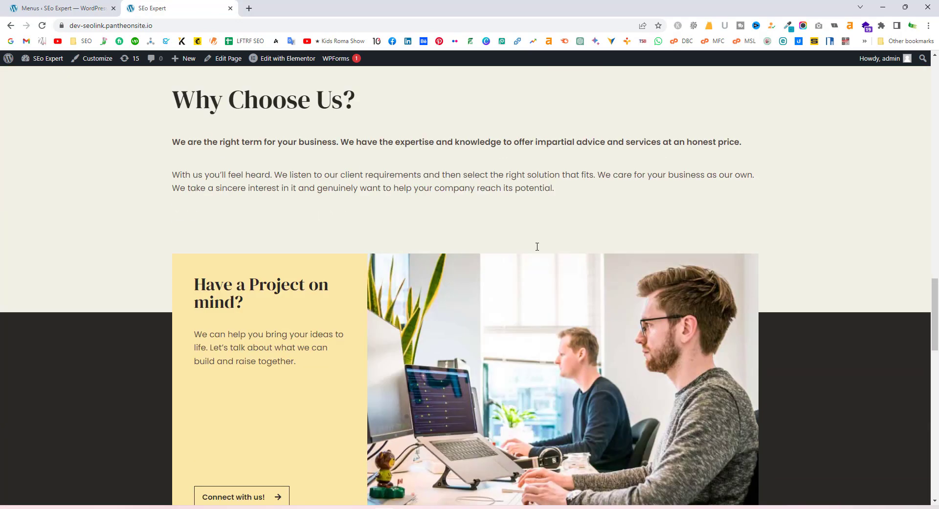
scroll(537, 248, up, 5)
scroll(536, 247, up, 15)
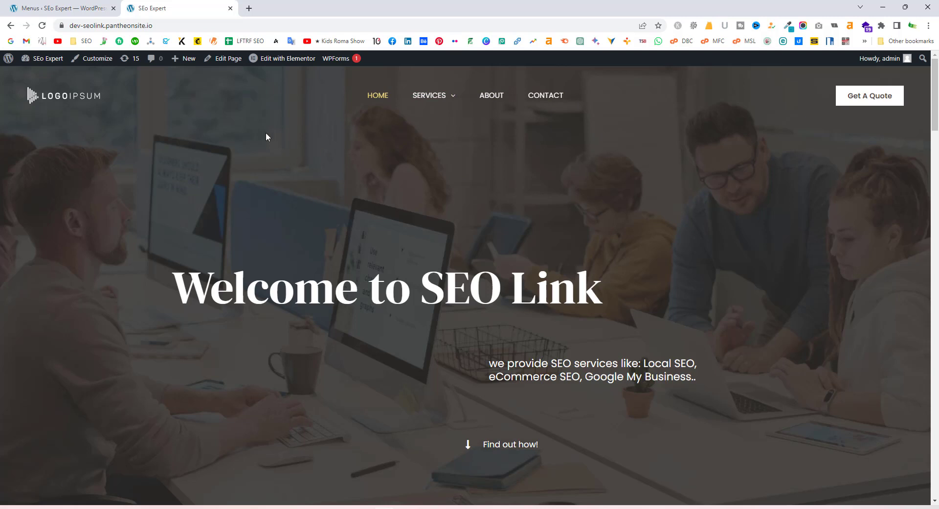
click(64, 9)
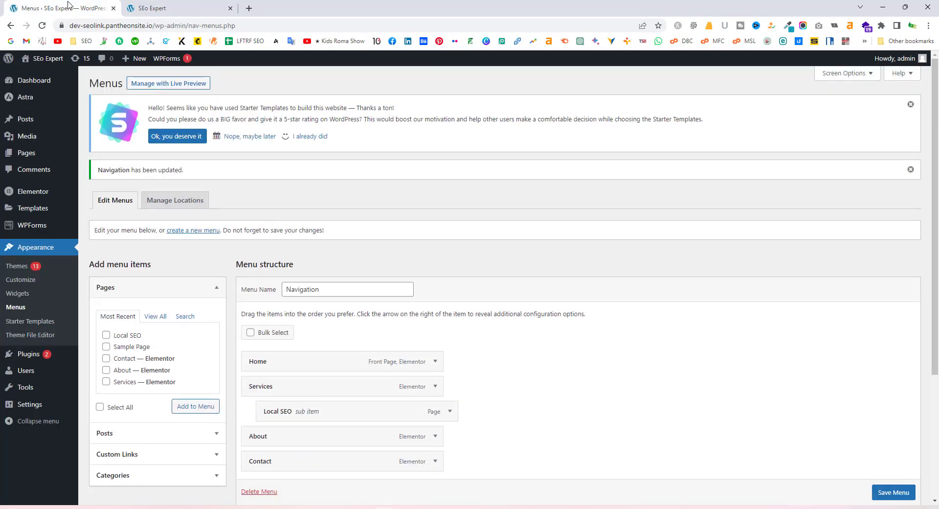
click(189, 9)
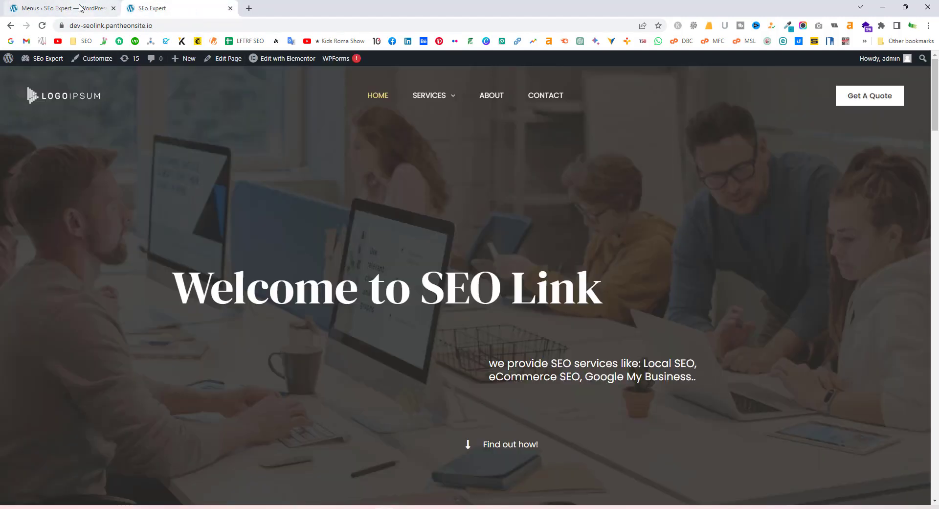
click(73, 8)
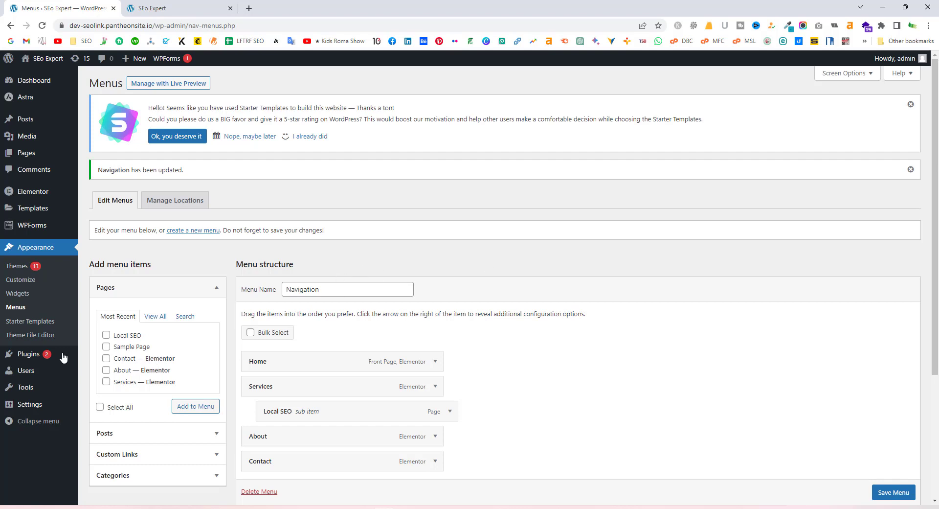
Search Add New plugins for 'rank math', then install and activate Rank Math SEO
mouse_move(32, 357)
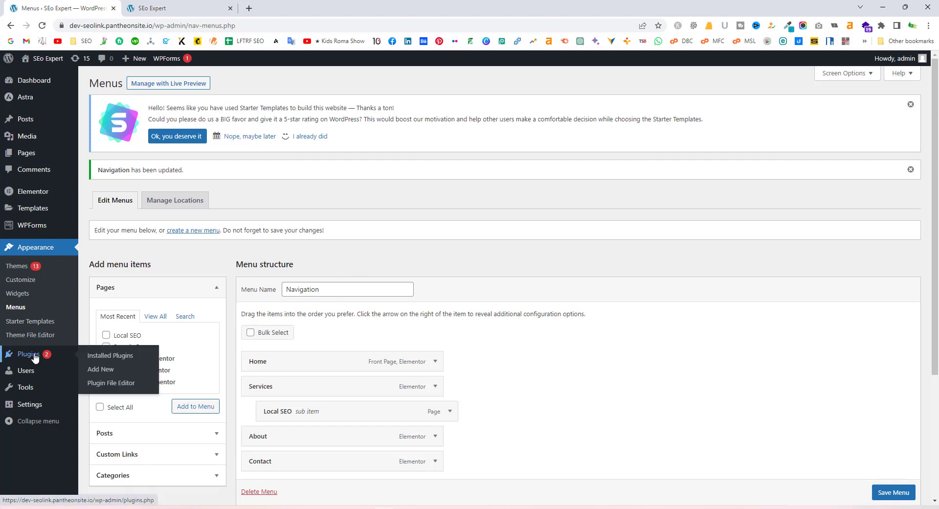
click(34, 357)
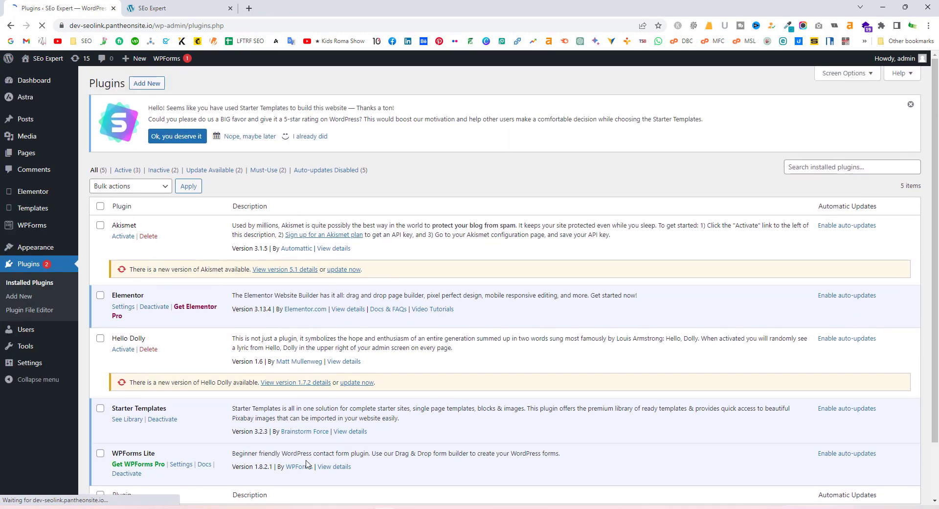
click(140, 85)
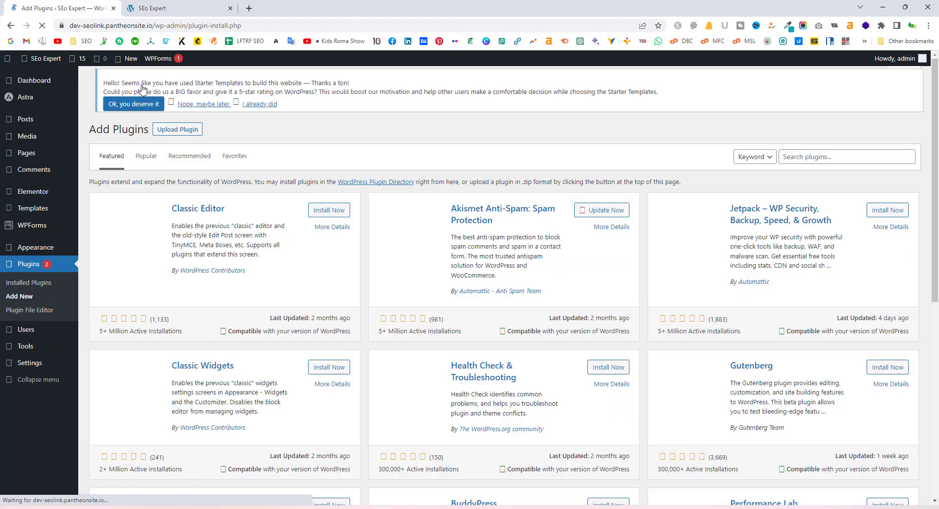
click(834, 172)
text(rank ma)
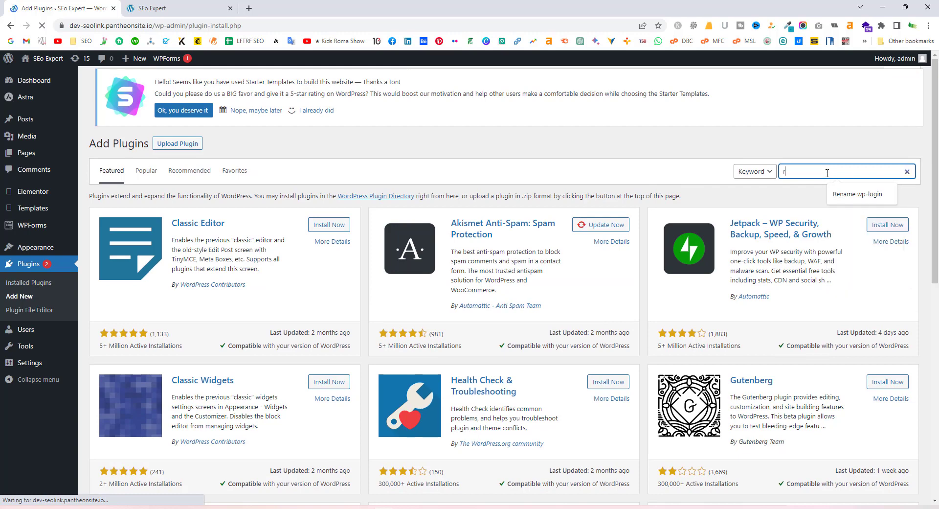
text(th)
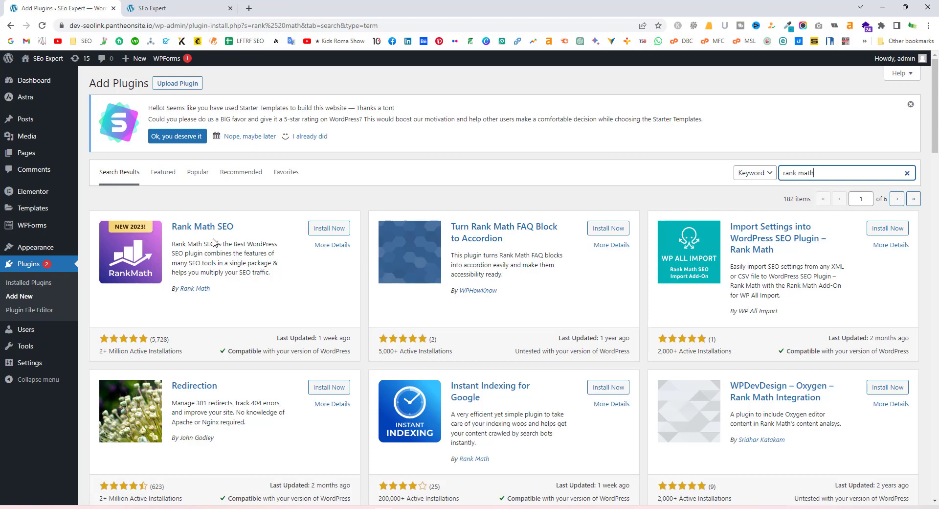
click(334, 229)
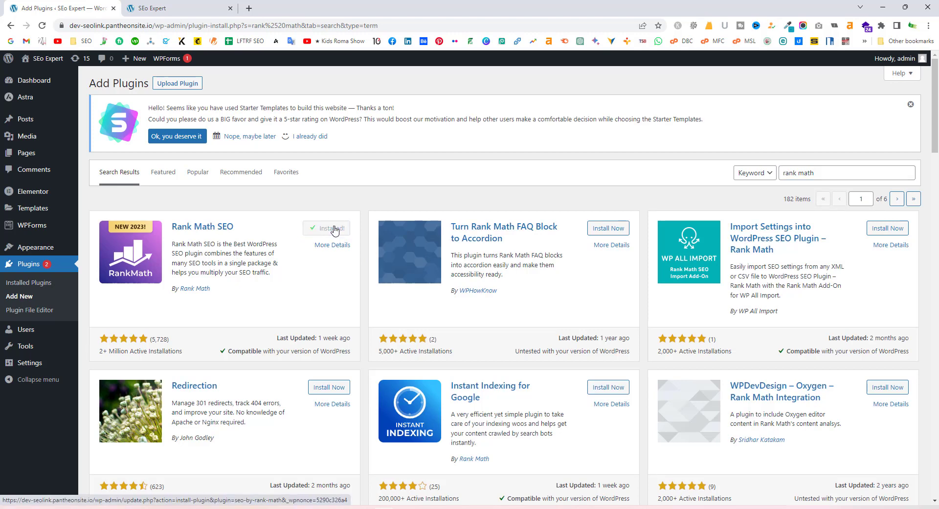
click(333, 231)
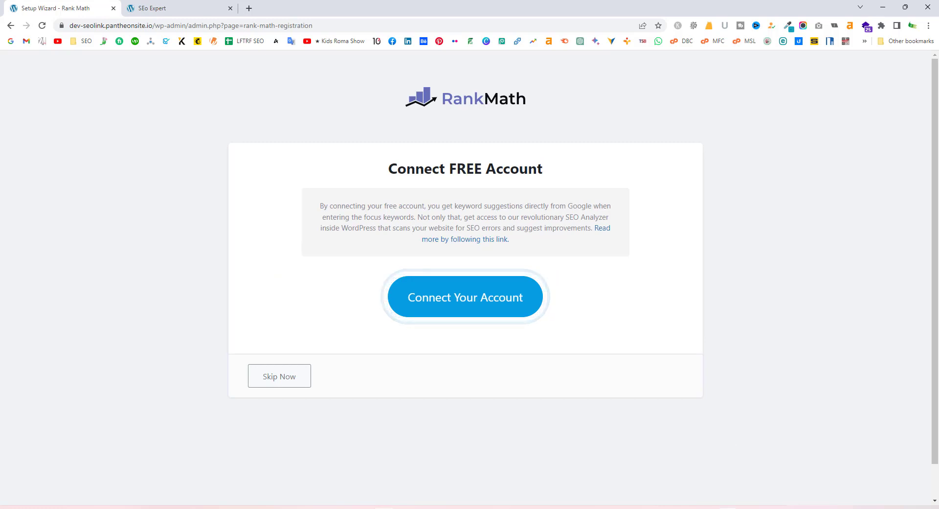
Skip the Rank Math account connection and start the setup wizard in Advanced mode
mouse_move(729, 506)
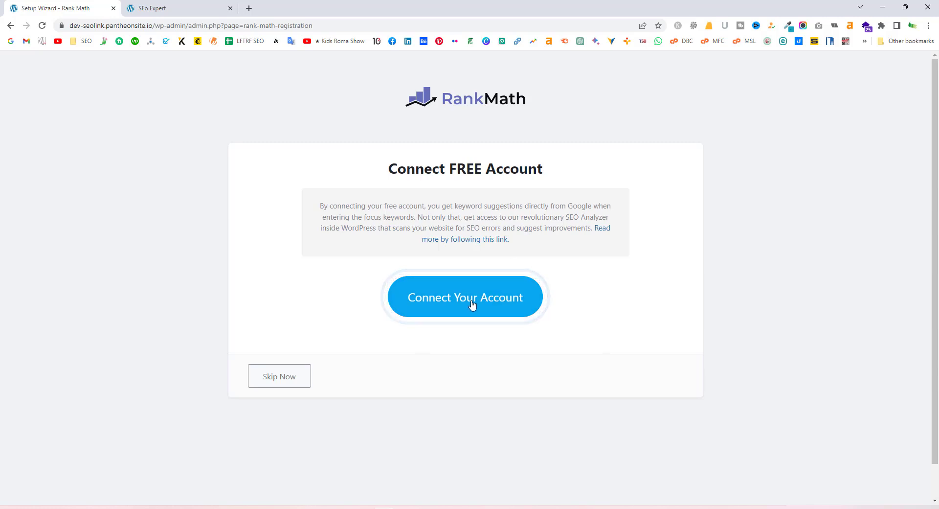
click(278, 376)
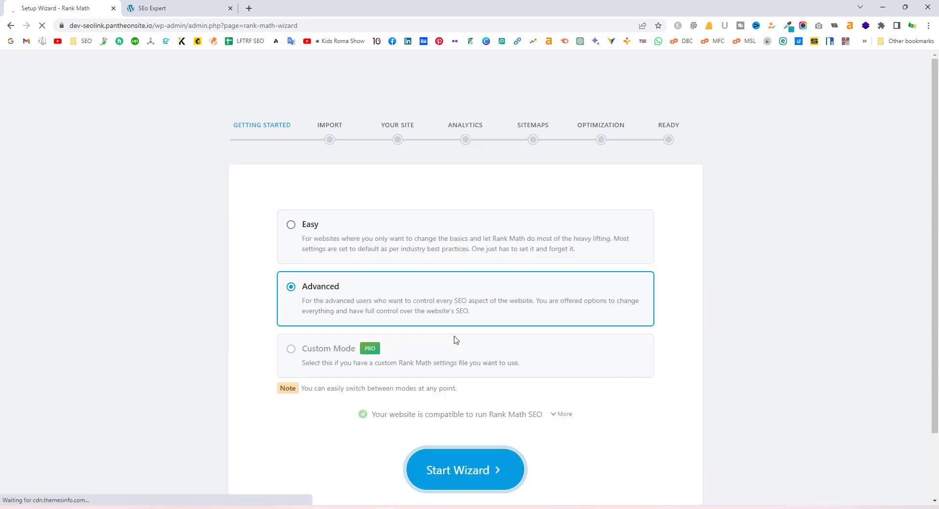
scroll(508, 436, down, 1)
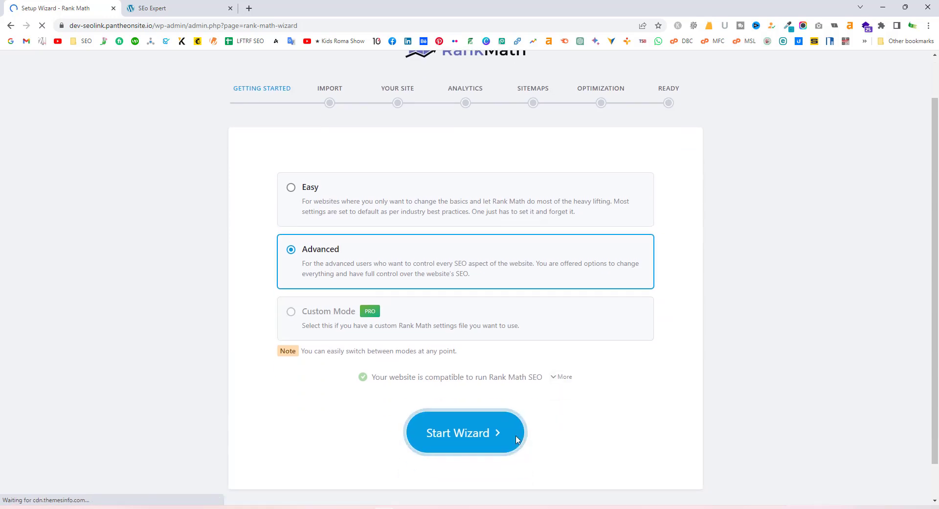
click(484, 437)
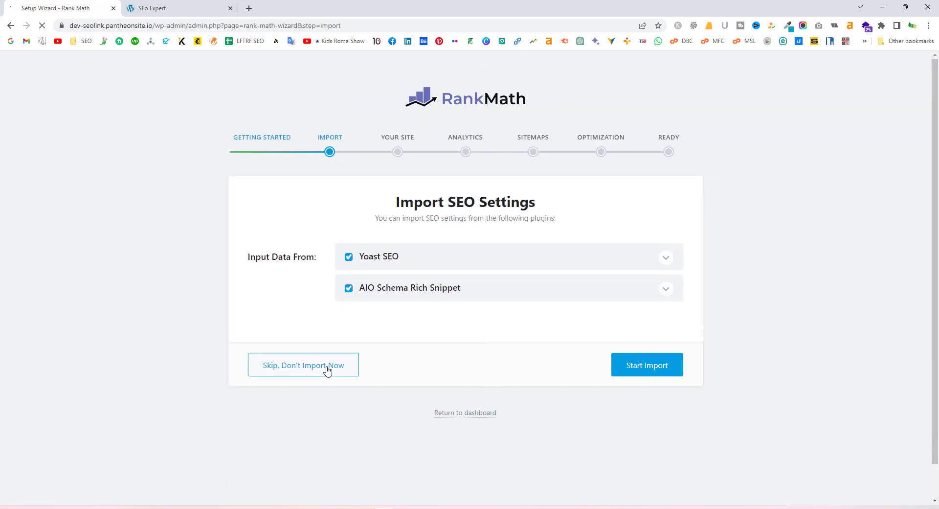
Skip the import step, then save the Your Site and Analytics steps
click(651, 371)
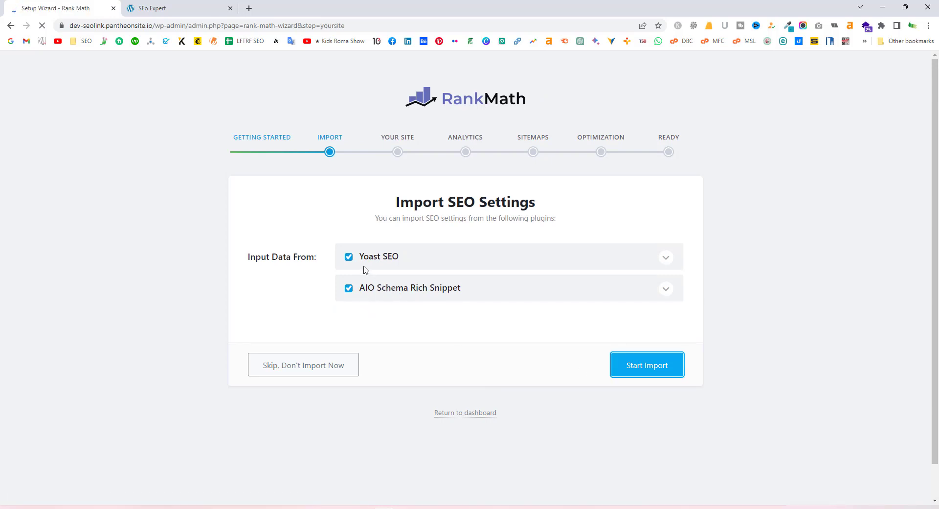
scroll(455, 335, down, 7)
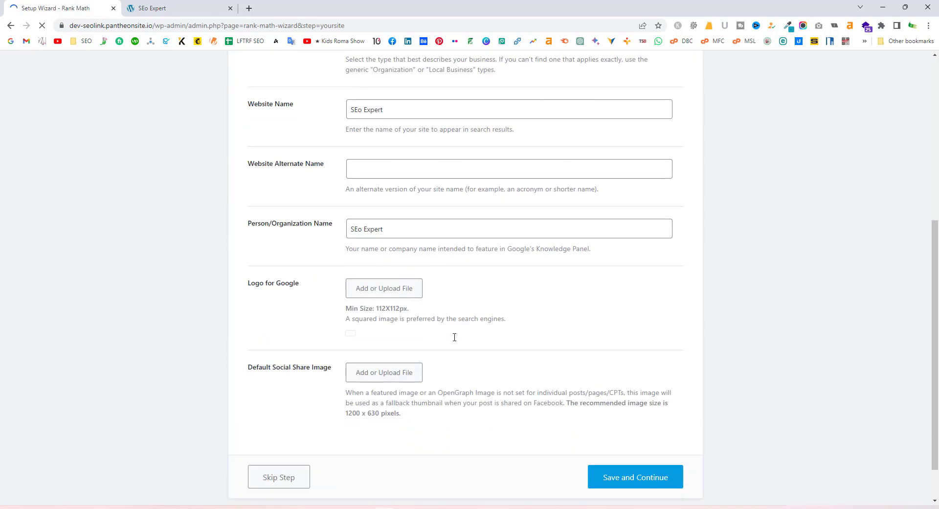
click(624, 433)
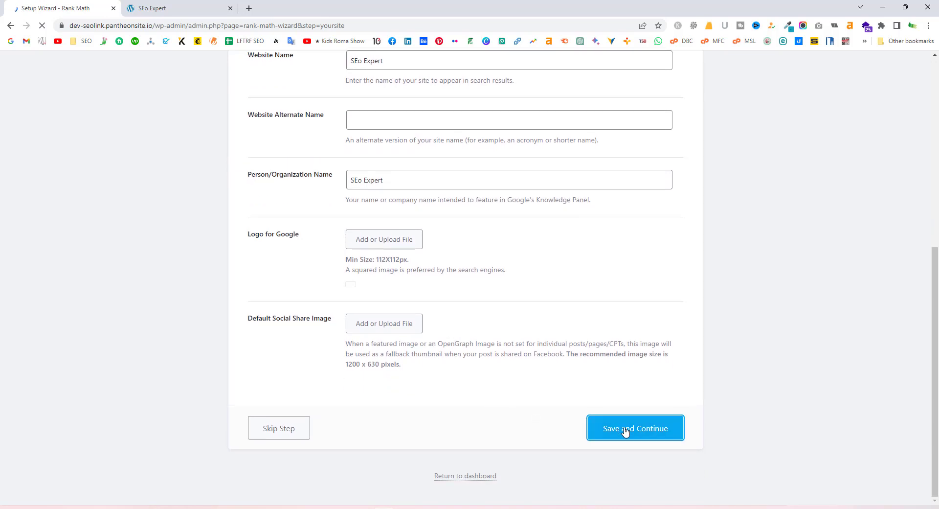
scroll(557, 399, up, 3)
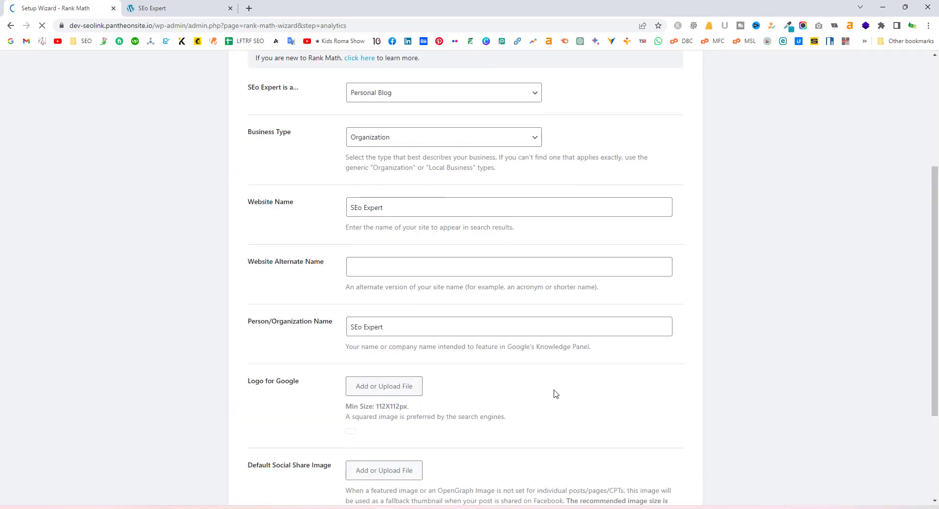
scroll(555, 393, down, 4)
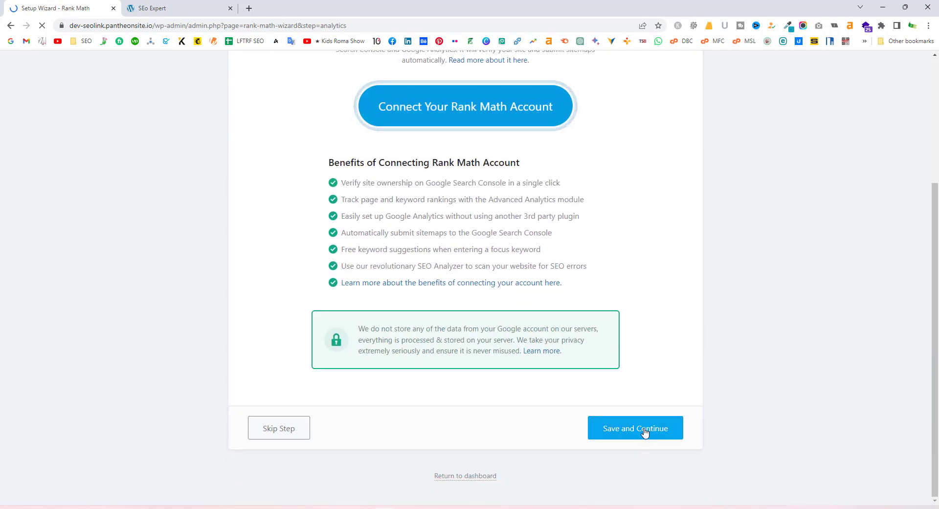
click(644, 434)
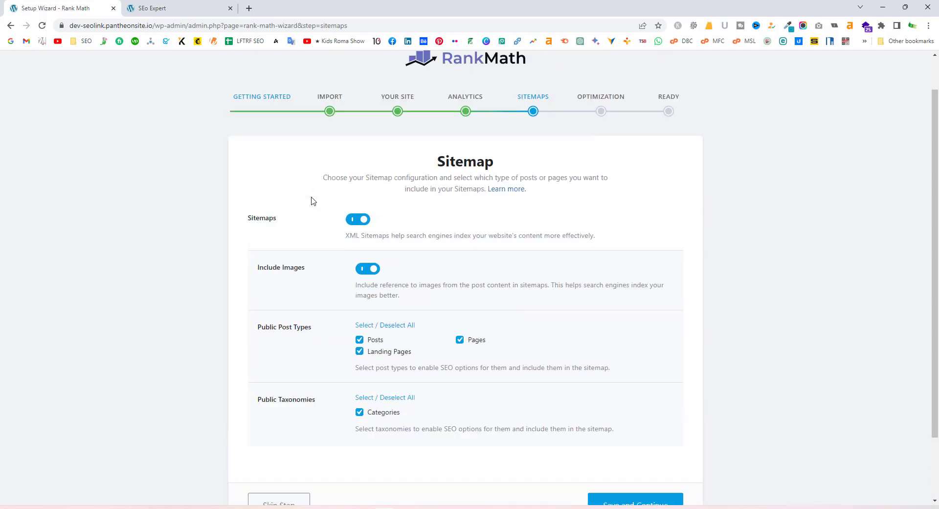
Save the Sitemap and SEO Tweaks steps with default settings to reach the Ready page
scroll(465, 170, down, 1)
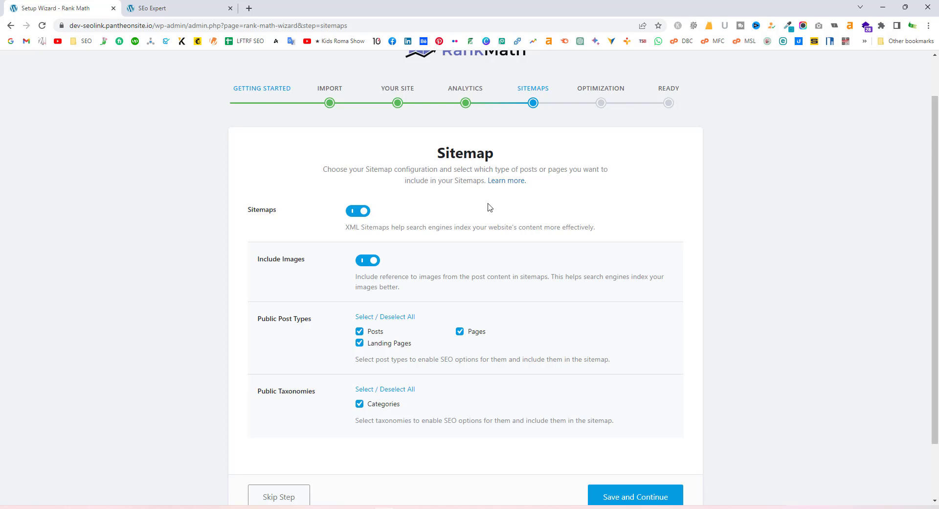
scroll(614, 392, down, 2)
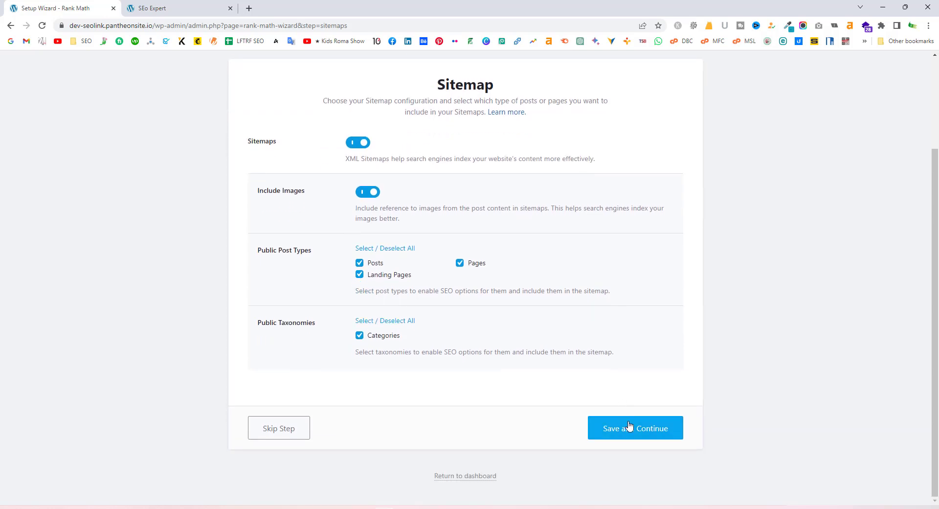
click(637, 431)
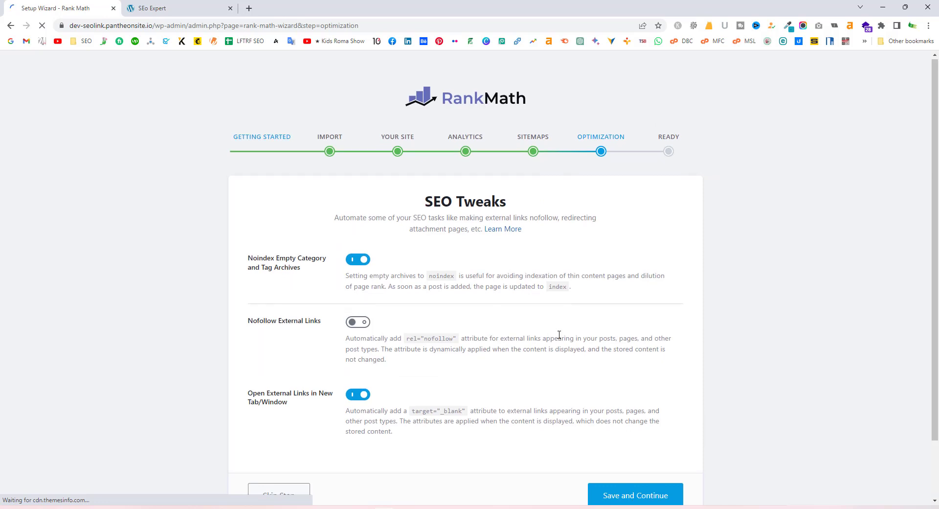
scroll(489, 372, down, 2)
click(626, 425)
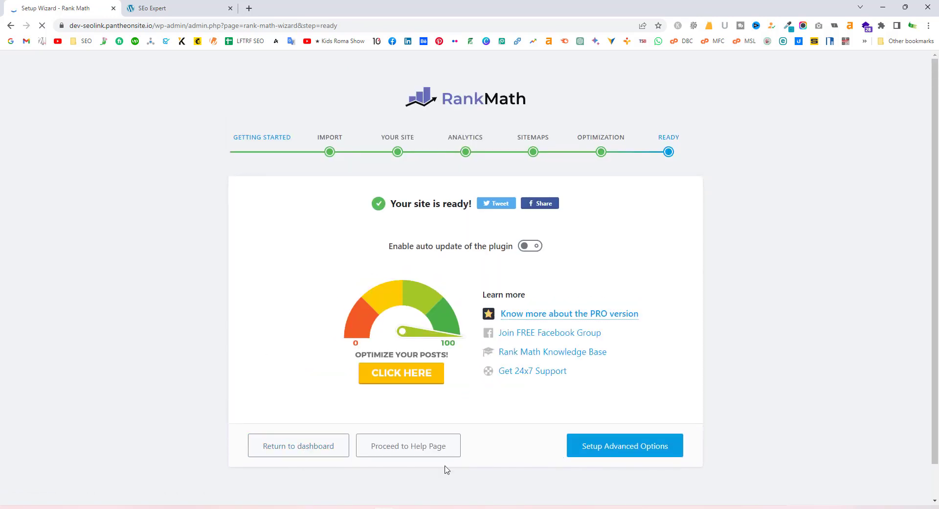
Open the Rank Math dashboard, then go to Plugins > Installed Plugins
click(307, 450)
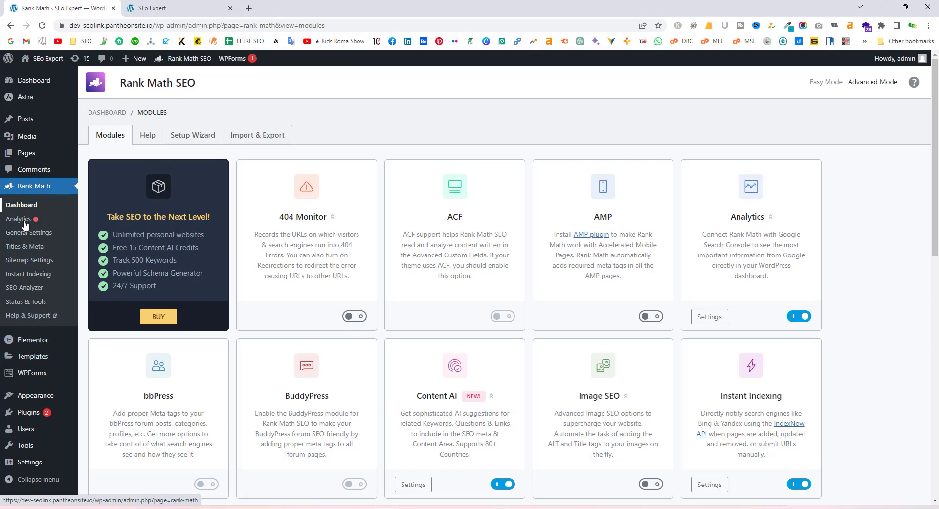
scroll(29, 225, down, 2)
scroll(33, 229, up, 2)
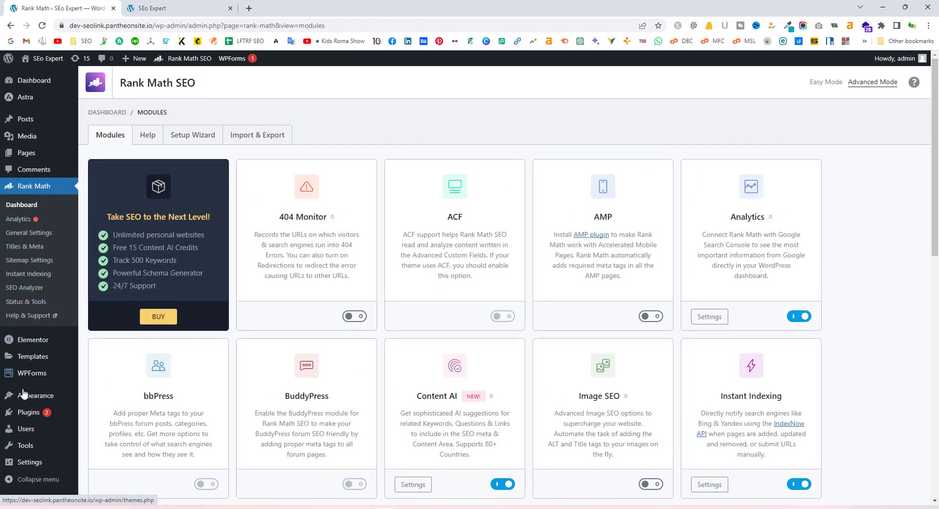
mouse_move(30, 415)
click(109, 415)
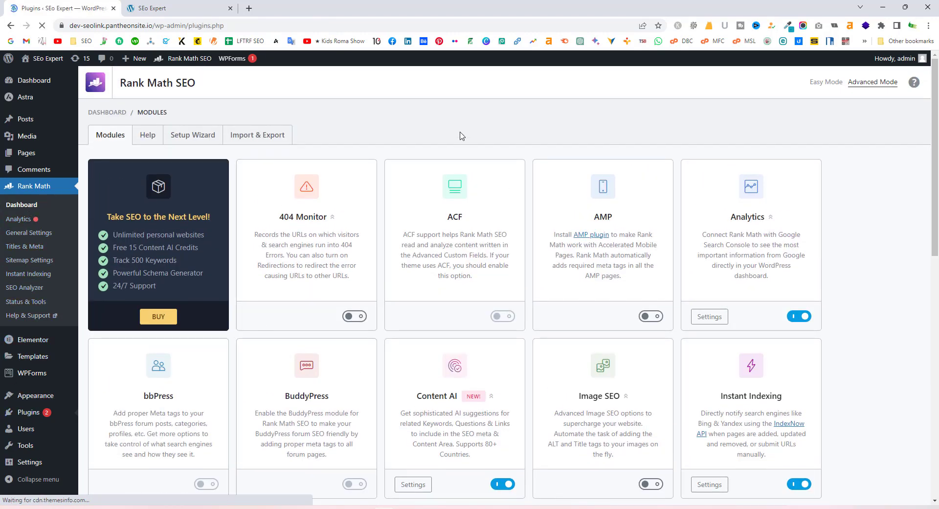
scroll(279, 284, down, 2)
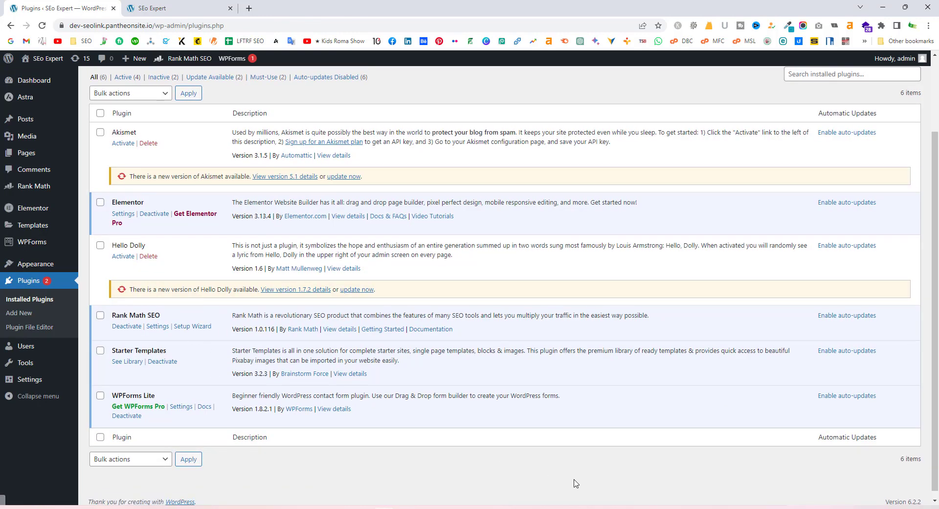
scroll(576, 485, up, 2)
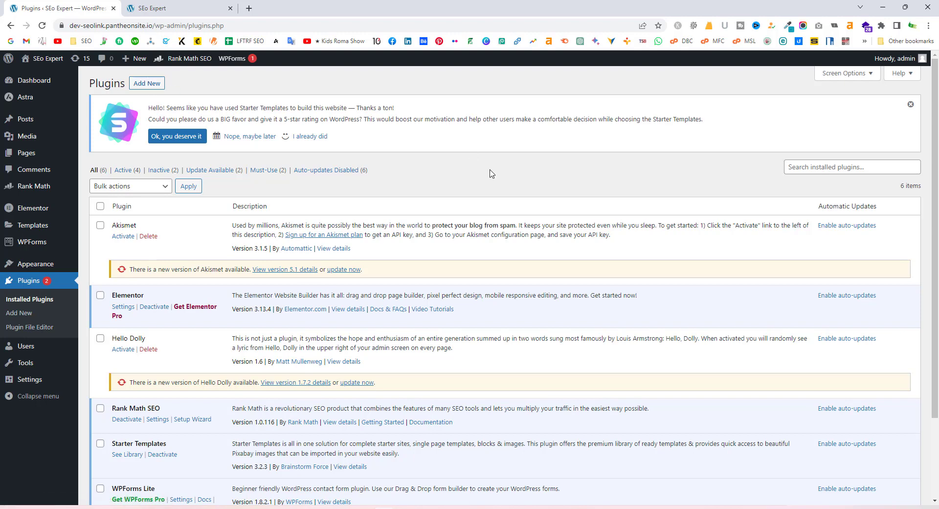
Check the live homepage tab, then return to the Installed Plugins list
click(168, 5)
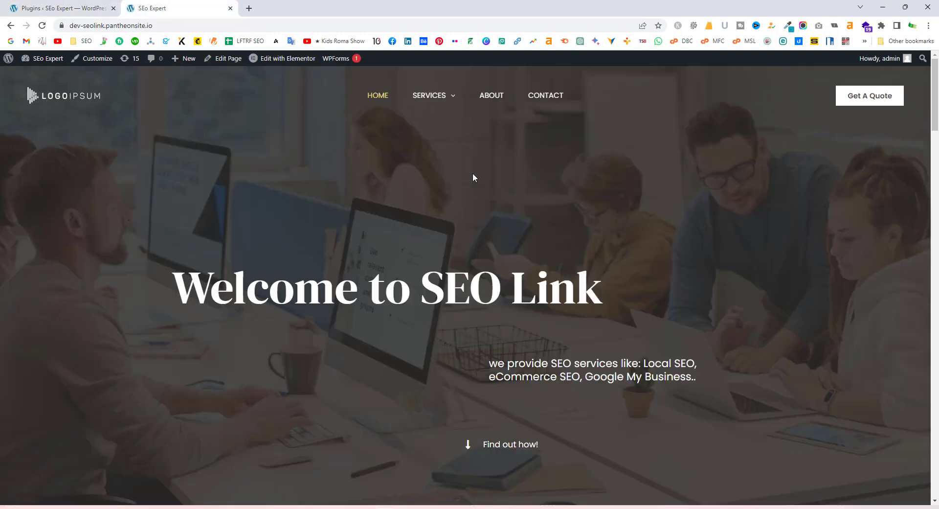
scroll(473, 172, down, 12)
scroll(451, 209, up, 12)
click(63, 7)
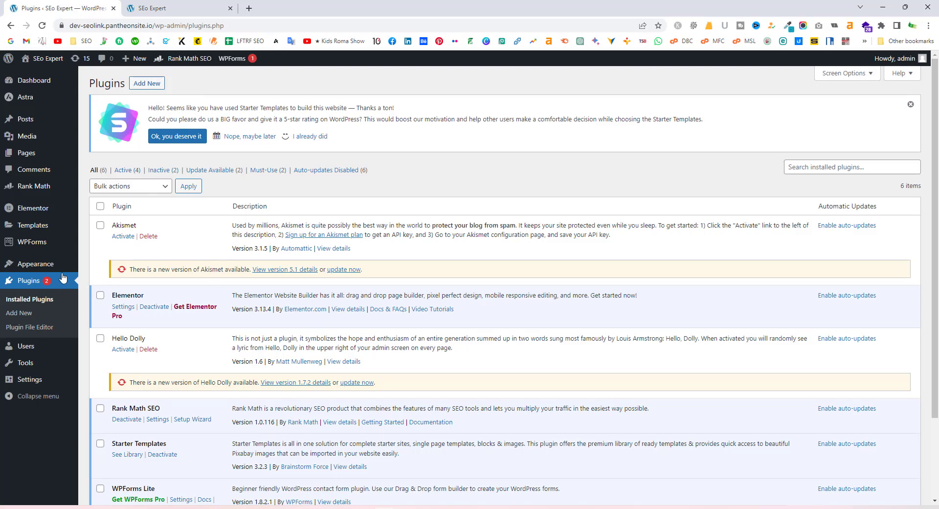
mouse_move(27, 96)
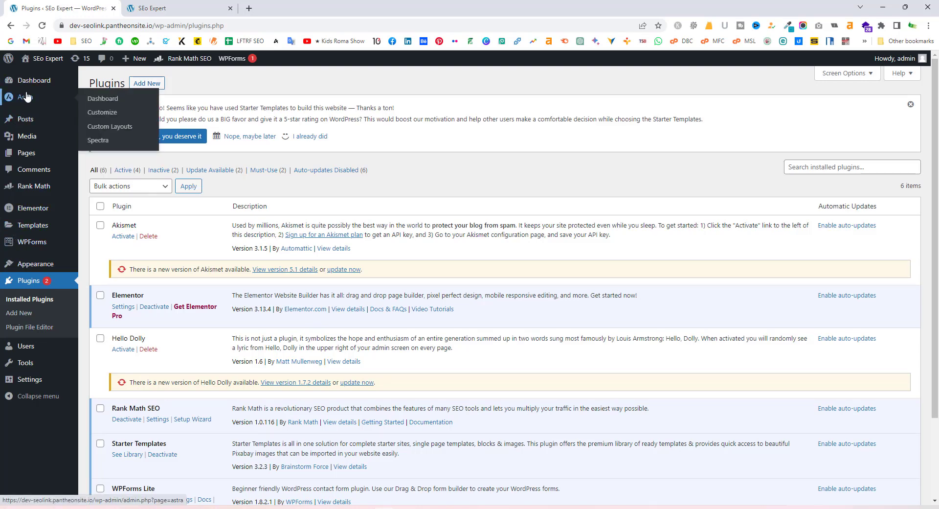
Go to Posts and click Add New to open a blank post
click(26, 122)
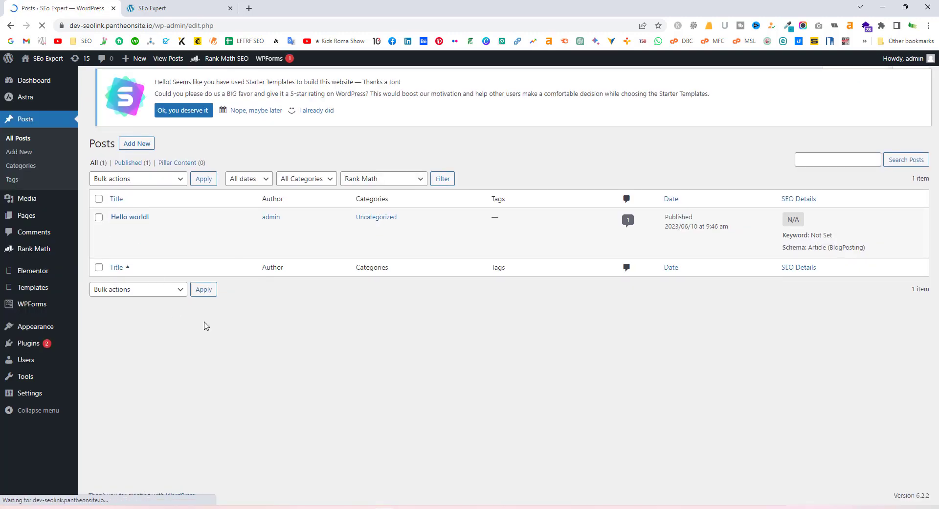
mouse_move(135, 230)
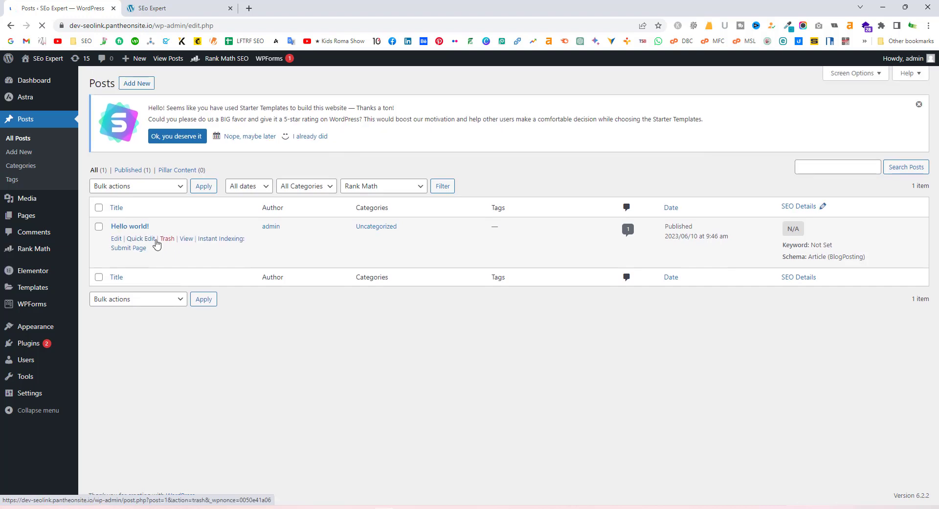
click(137, 86)
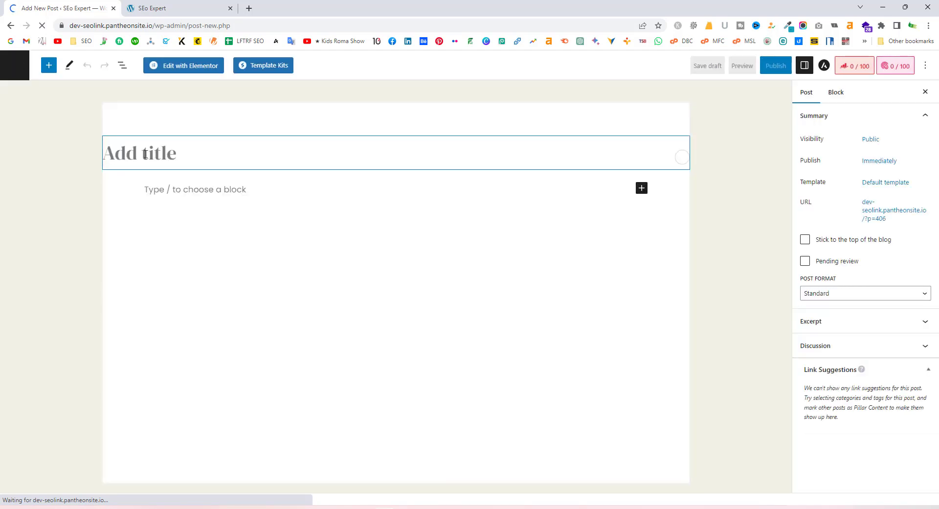
Title the post 'SEO Update' and paste a Lorem Ipsum paragraph into the body
text(TEst)
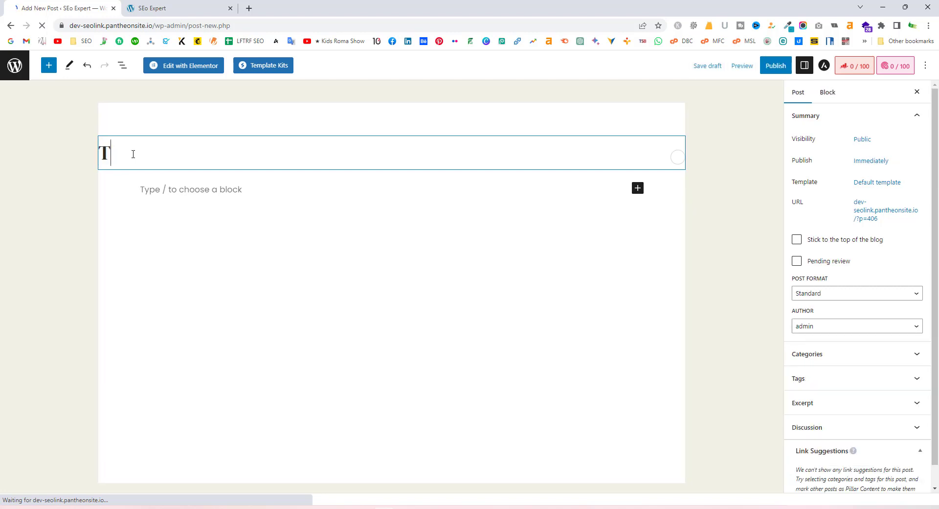
key(BackSpace)
key(BackSpace)
key(BackSpace)
key(BackSpace)
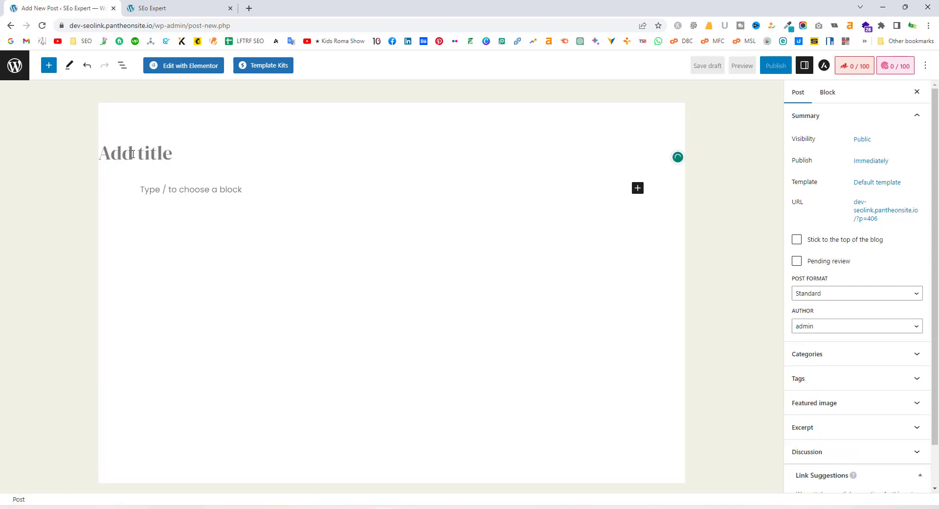
text(SEO UPdate)
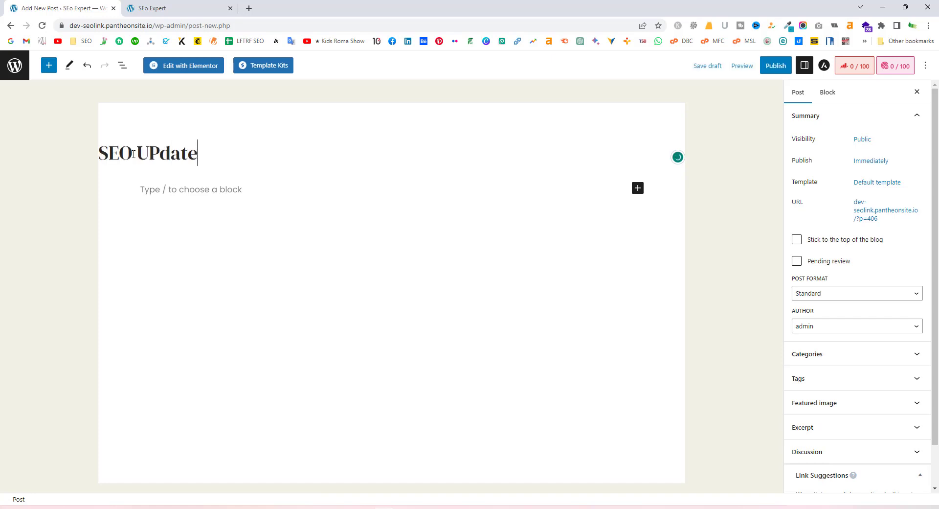
drag(161, 155, 146, 156)
text(p)
click(233, 155)
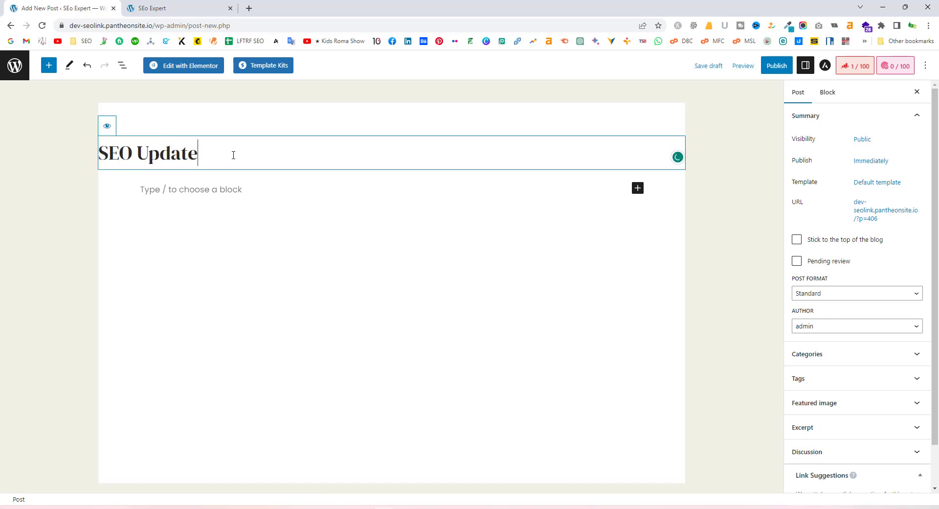
click(223, 192)
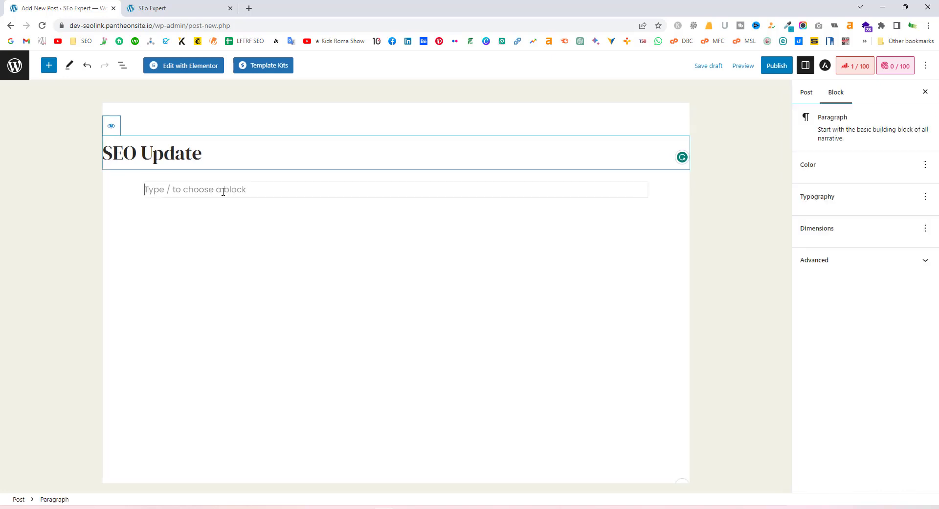
text(Lorem Ipsum is simply dummy text of the printing and typesetting industry. Lorem Ipsum has been the industry's standard dummy text ever since the 1500s, when an unknown printer took a galley of type and scrambled it to make a type specimen book. It has survived not only five centuries, but also the leap into electronic typesetting, remaining essentially unchanged. It was popularised in the 1960s with the release of Letraset sheets containing Lorem Ipsum passages, and more recently with desktop publishing software like Aldus PageMaker including versions of Lorem Ipsum.)
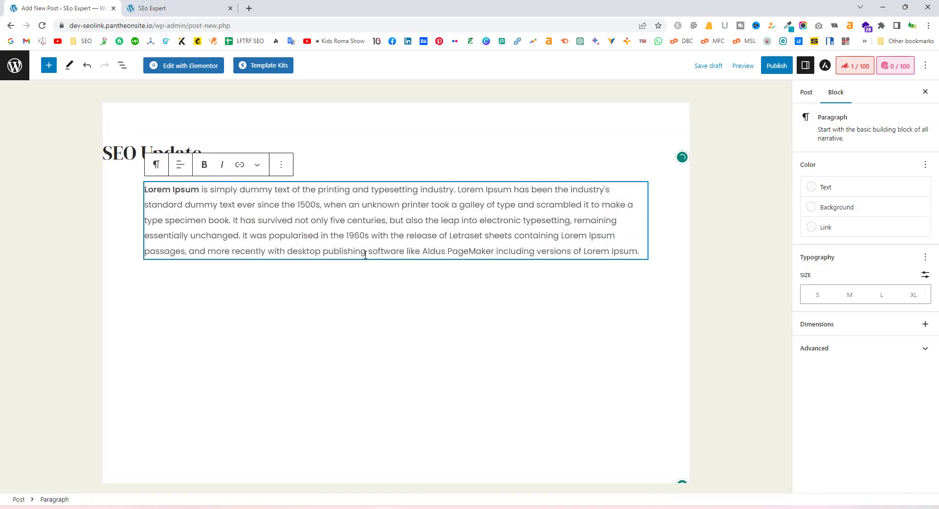
click(356, 291)
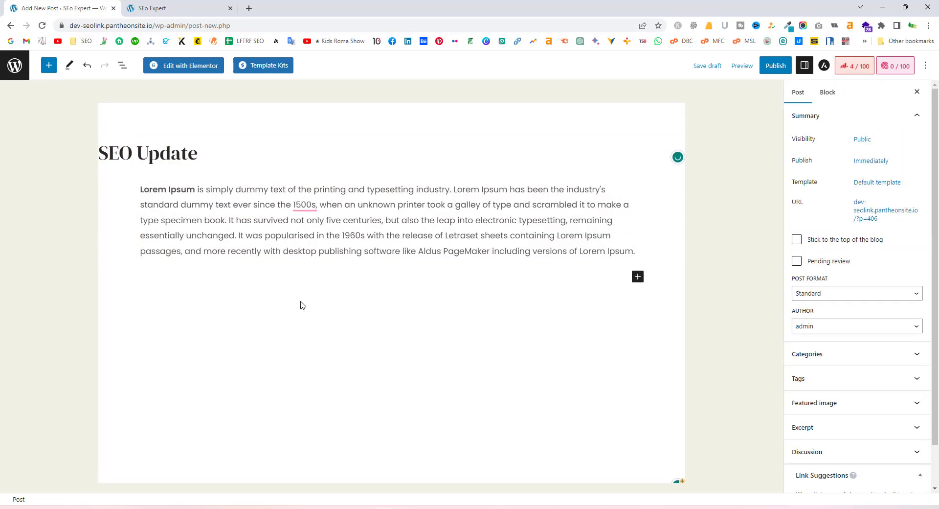
Insert the gallery-3 image from the Media Library below the paragraph and begin publishing
click(638, 277)
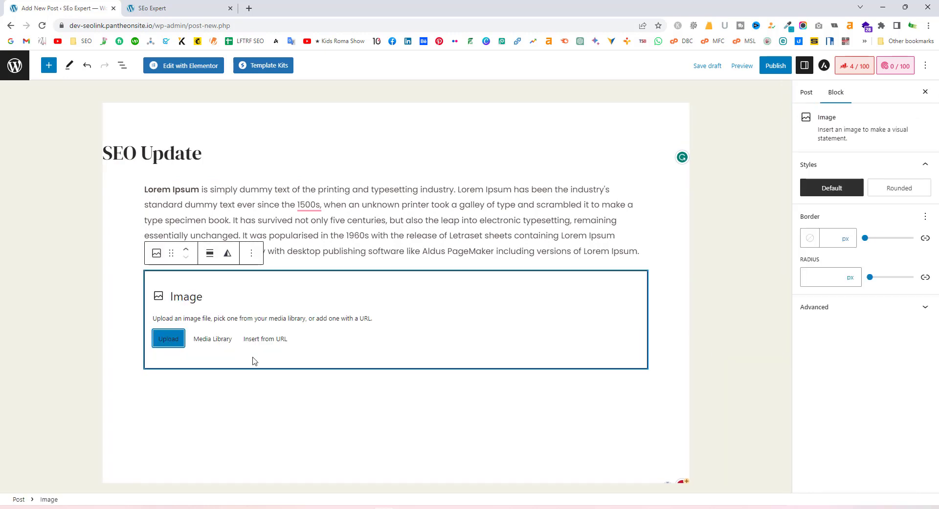
click(162, 341)
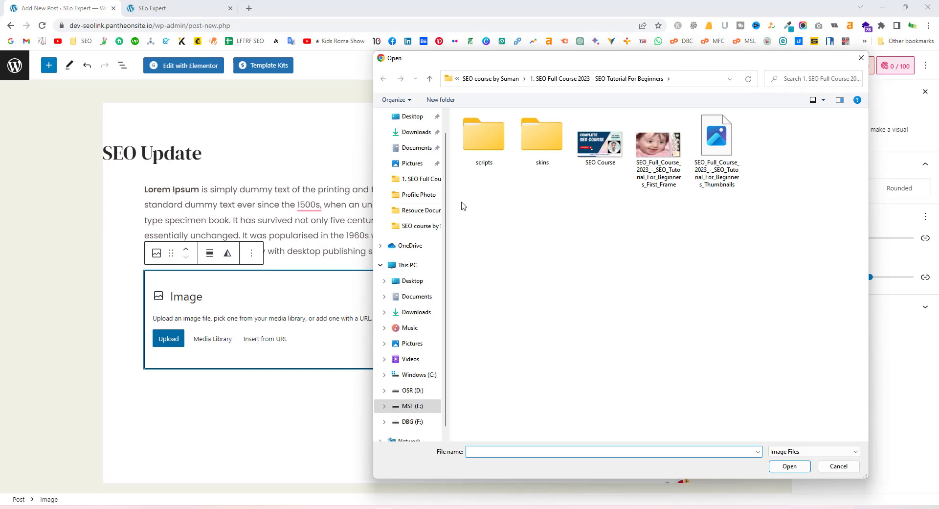
scroll(406, 205, up, 1)
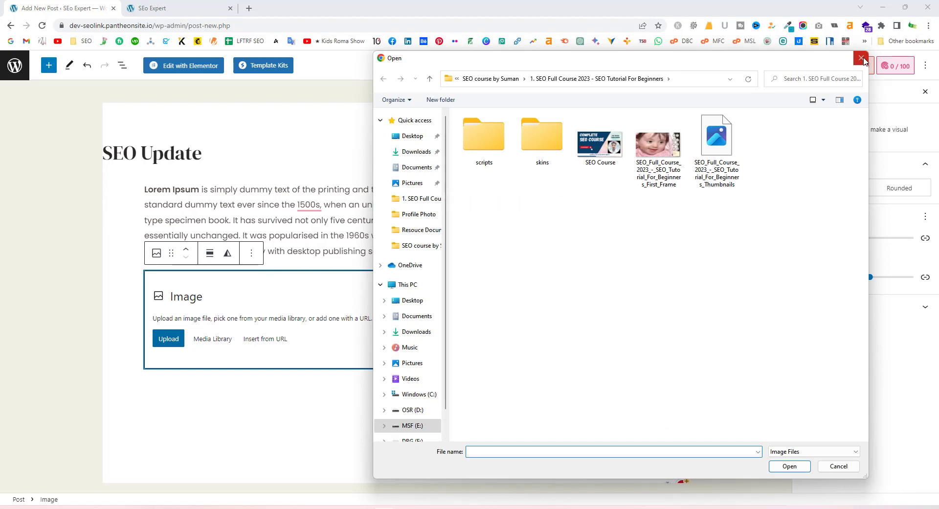
click(862, 58)
click(213, 338)
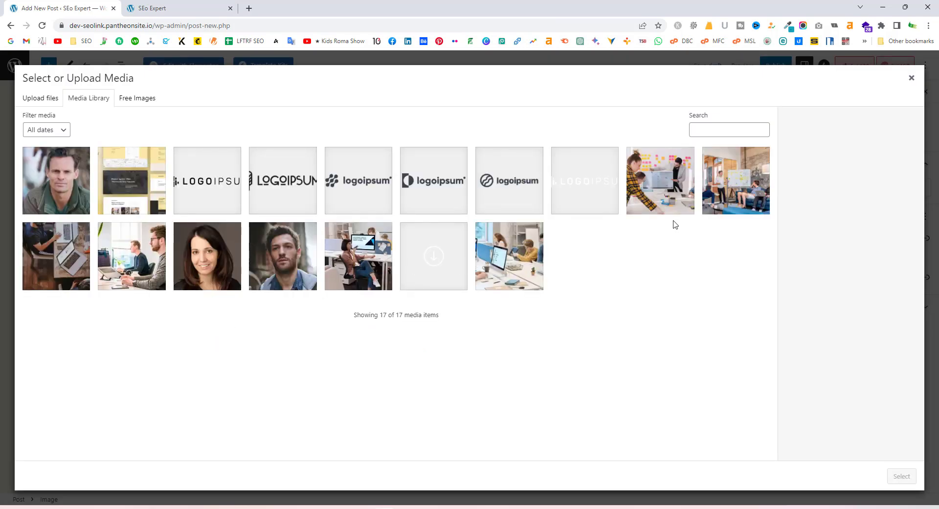
click(684, 194)
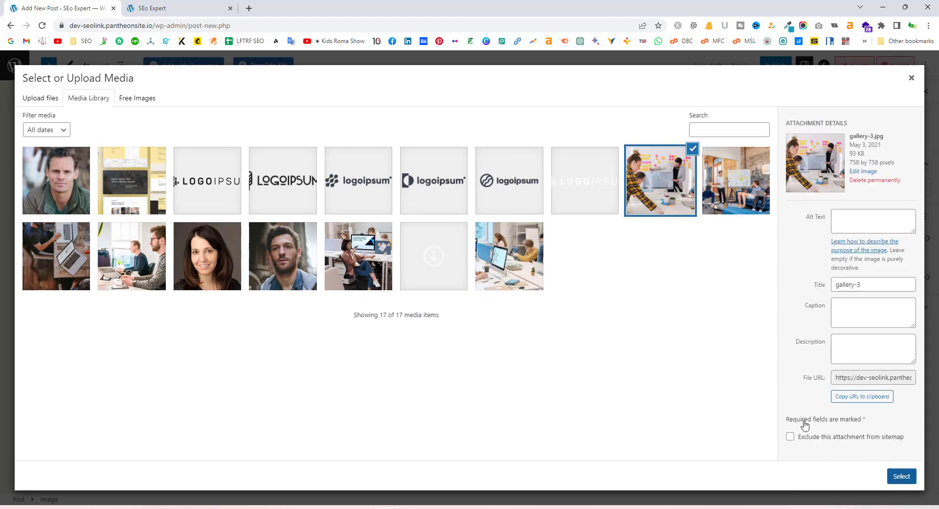
key(Return)
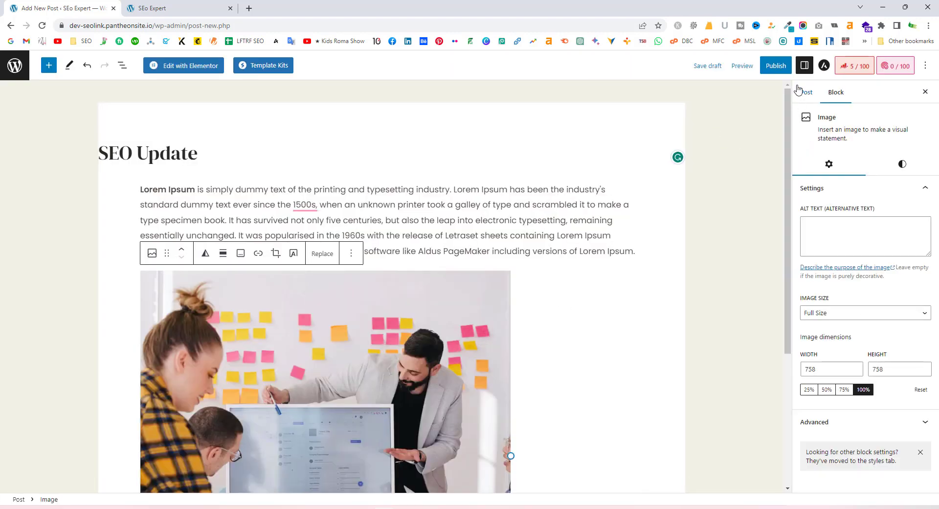
click(776, 66)
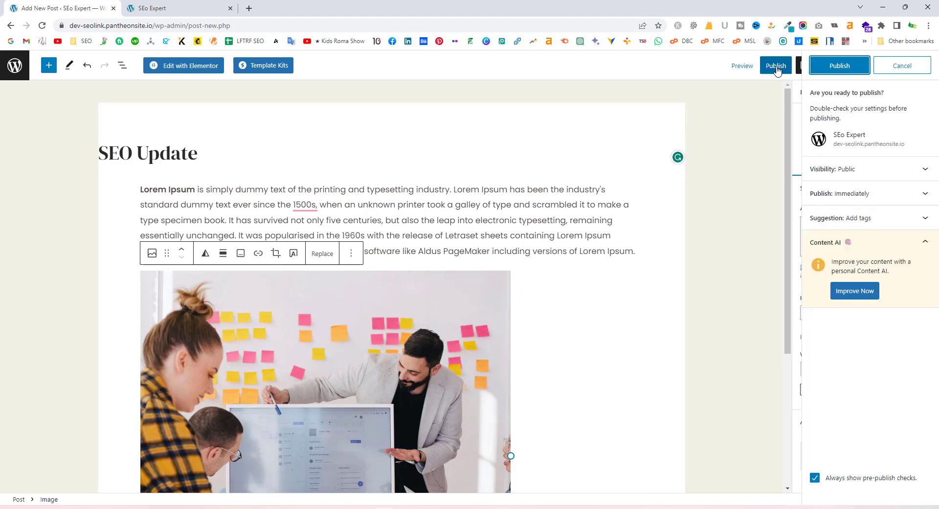
Publish the SEO Update post, copy its link, and view it live in a new tab
click(840, 66)
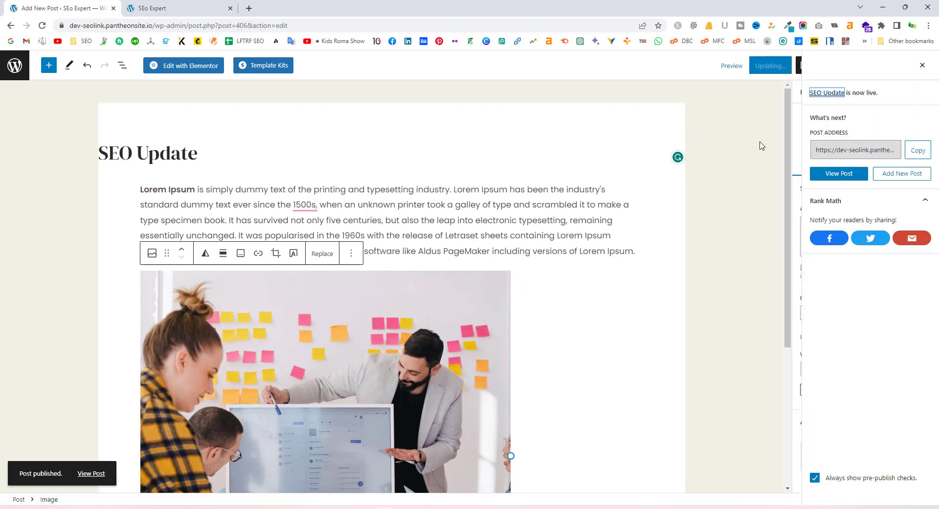
click(917, 150)
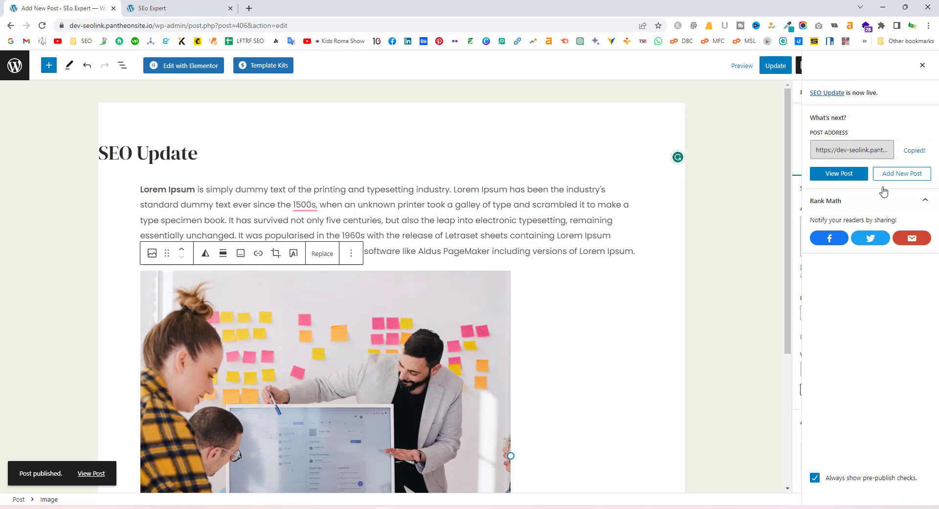
ctrl+click(839, 173)
click(146, 5)
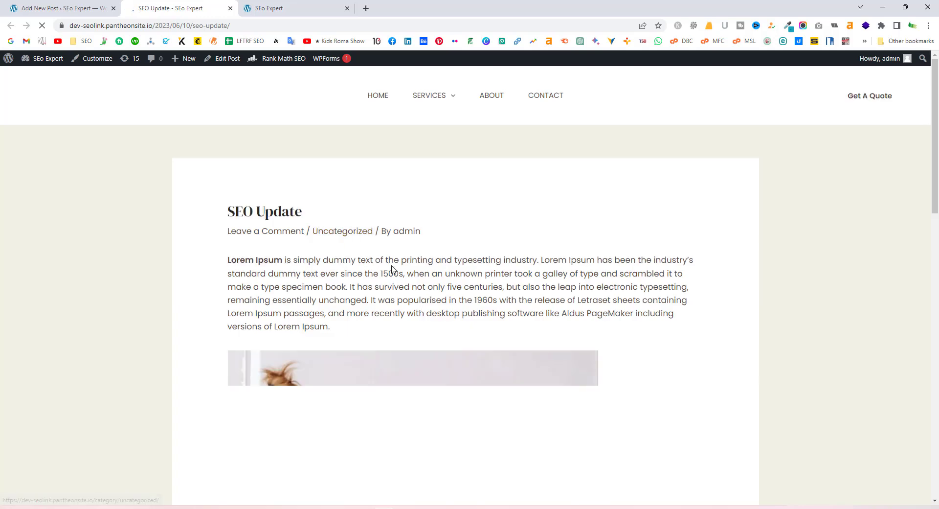
scroll(431, 352, down, 10)
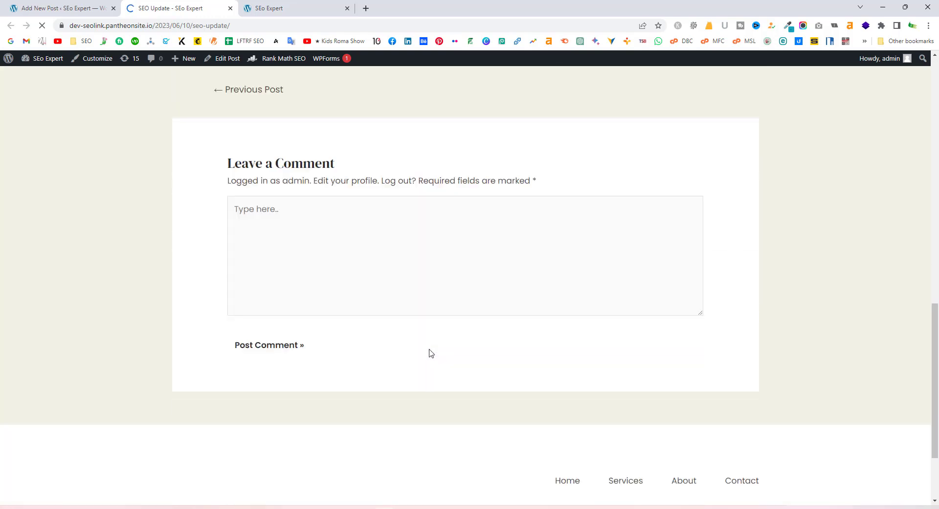
scroll(432, 354, up, 8)
scroll(428, 352, down, 8)
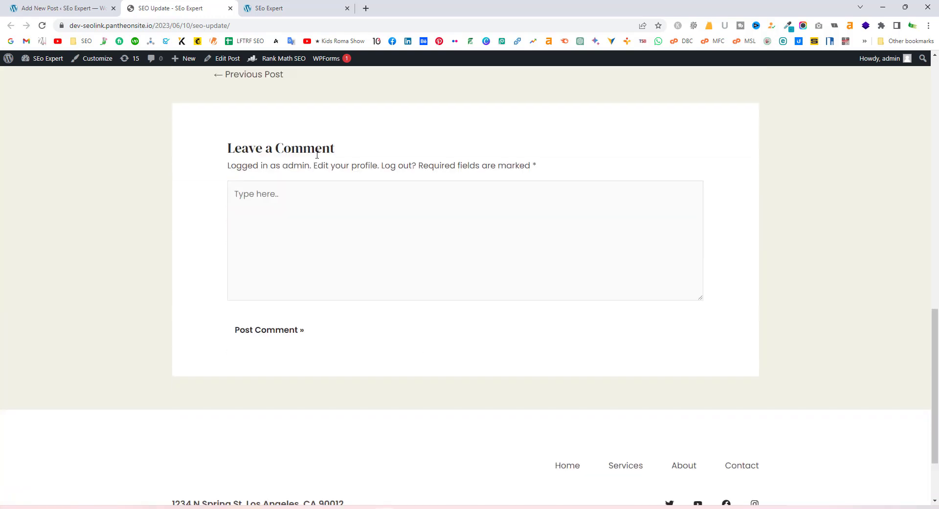
click(296, 199)
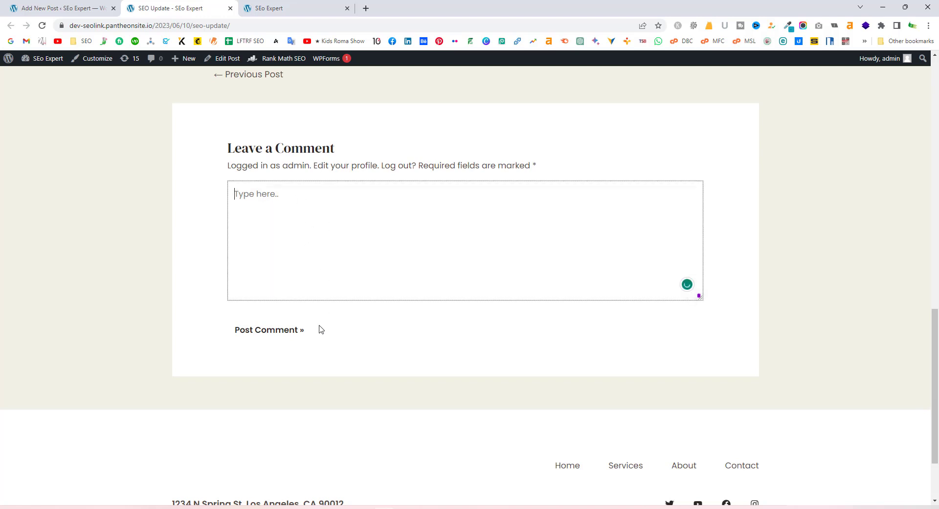
Back in the editor, dismiss the post-published panel and go to the posts list
click(56, 7)
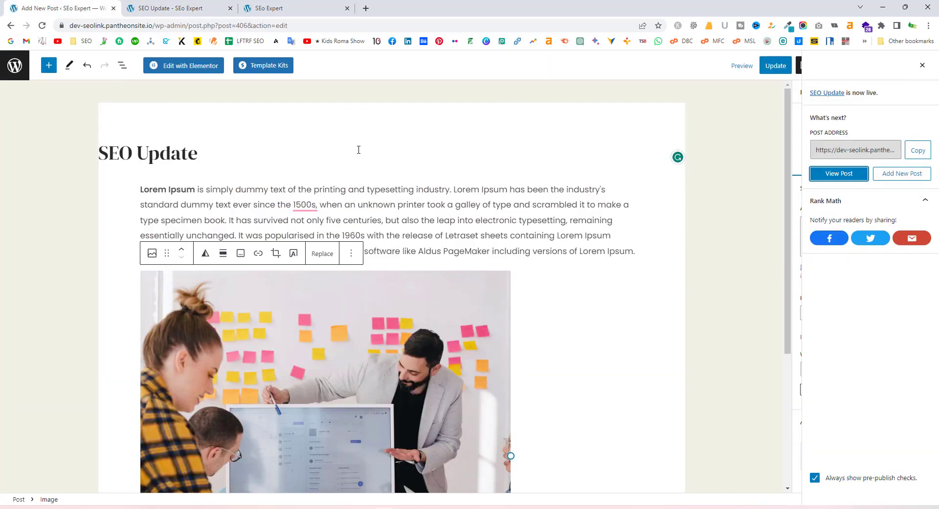
scroll(424, 139, down, 4)
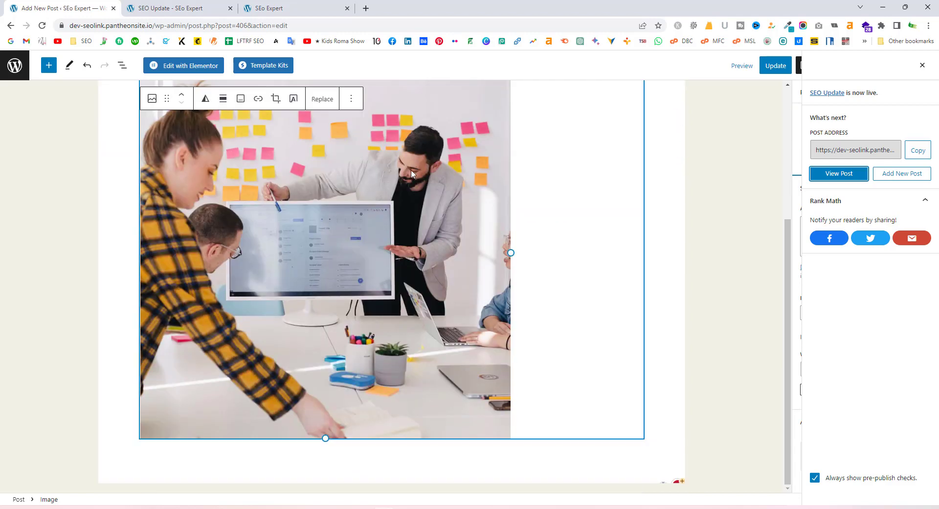
scroll(413, 166, up, 4)
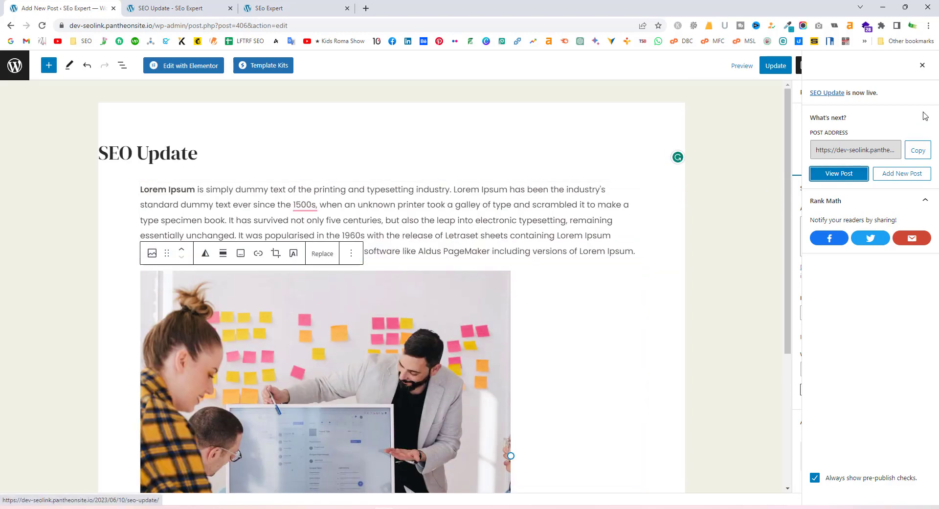
click(923, 66)
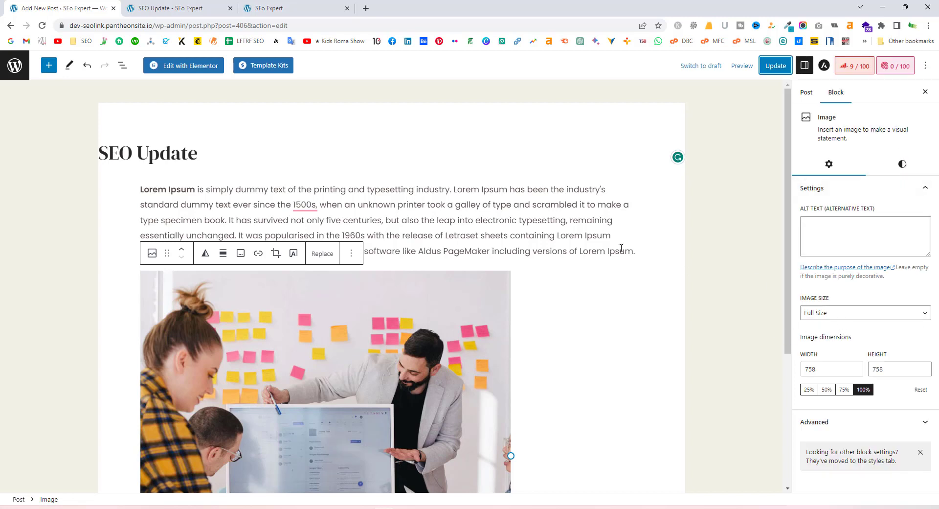
click(13, 68)
Close the live SEO Update tab and open Appearance > Menus
click(192, 7)
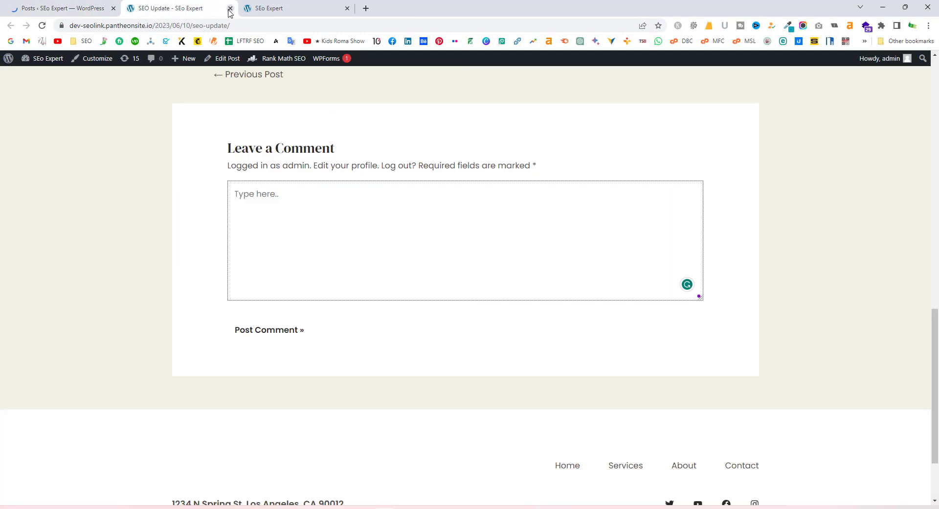
click(230, 8)
click(225, 9)
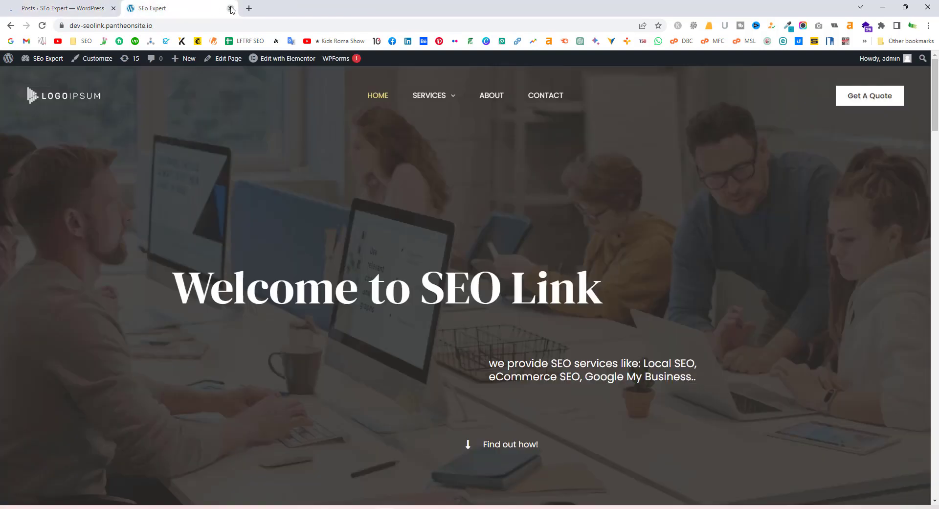
click(76, 9)
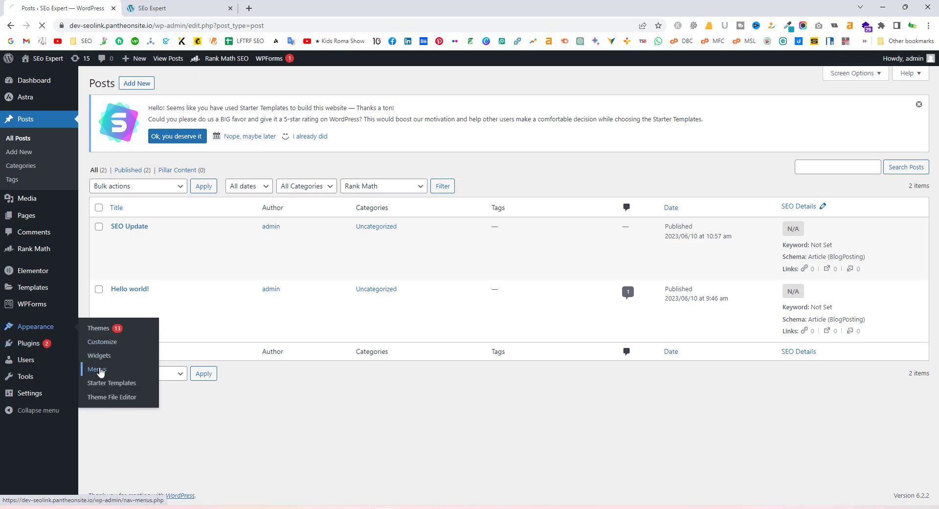
click(101, 370)
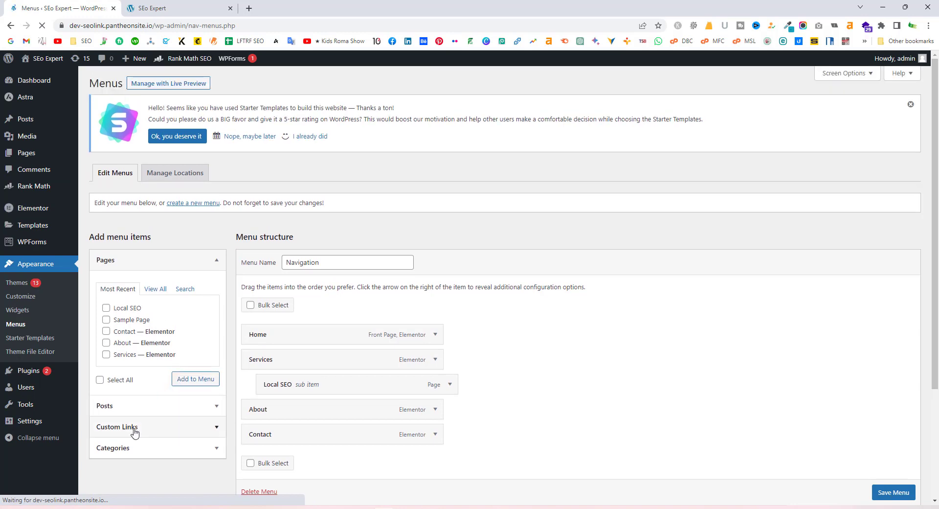
Add an 'eCommerce SEO' custom link with URL '#', move it above About, and save the menu
click(189, 432)
click(172, 351)
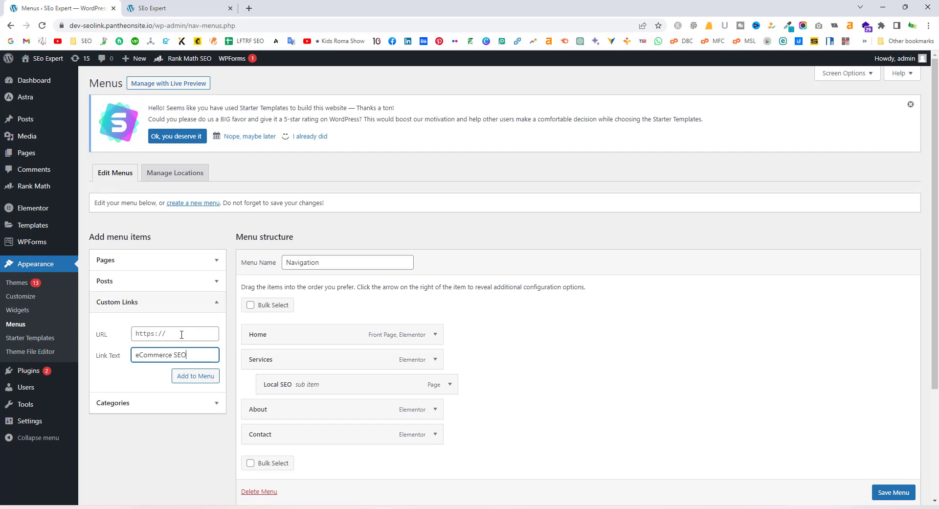
click(181, 335)
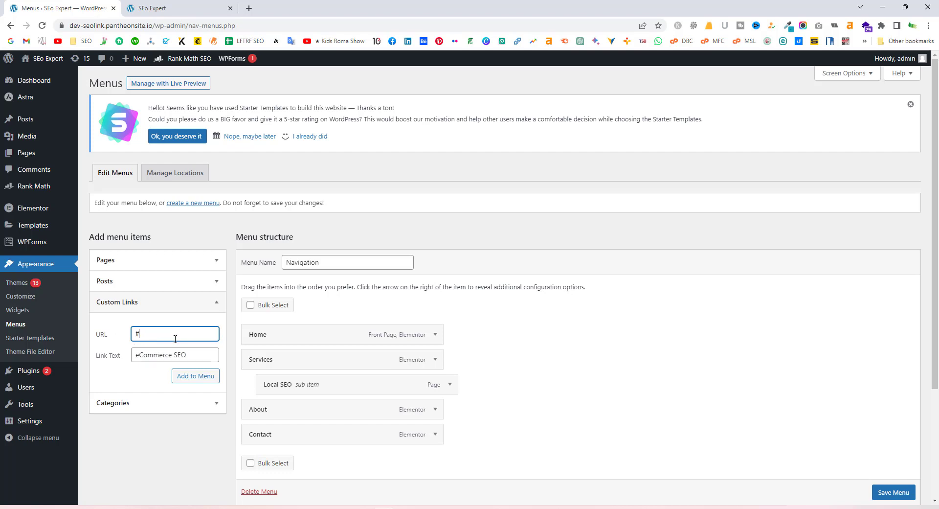
click(194, 380)
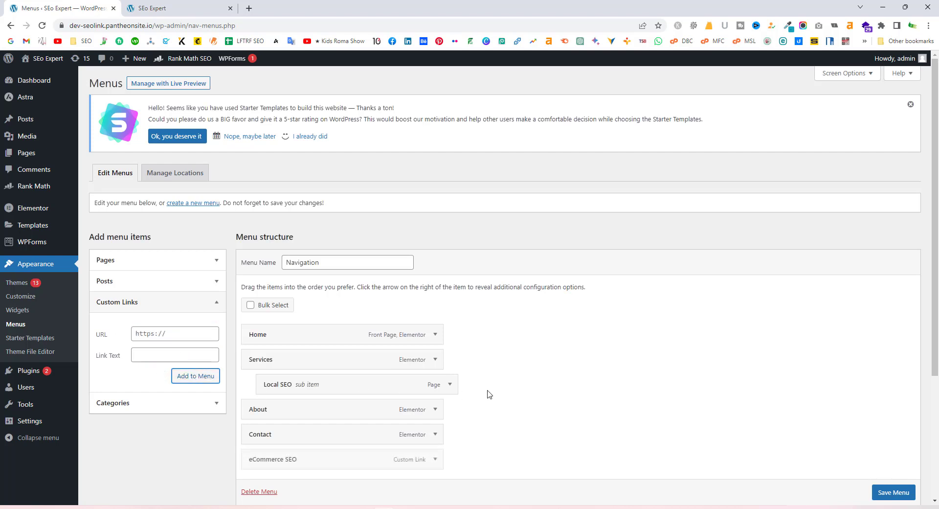
scroll(488, 392, down, 1)
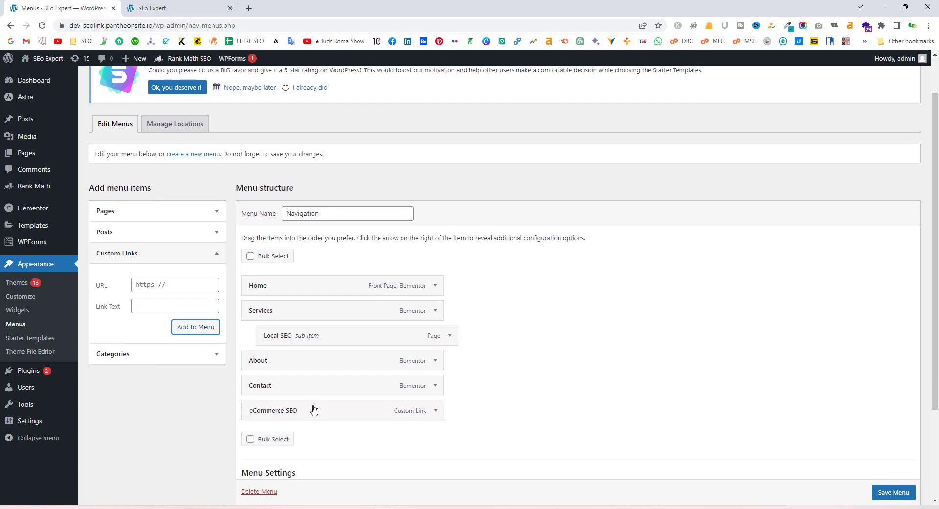
drag(313, 411, 315, 363)
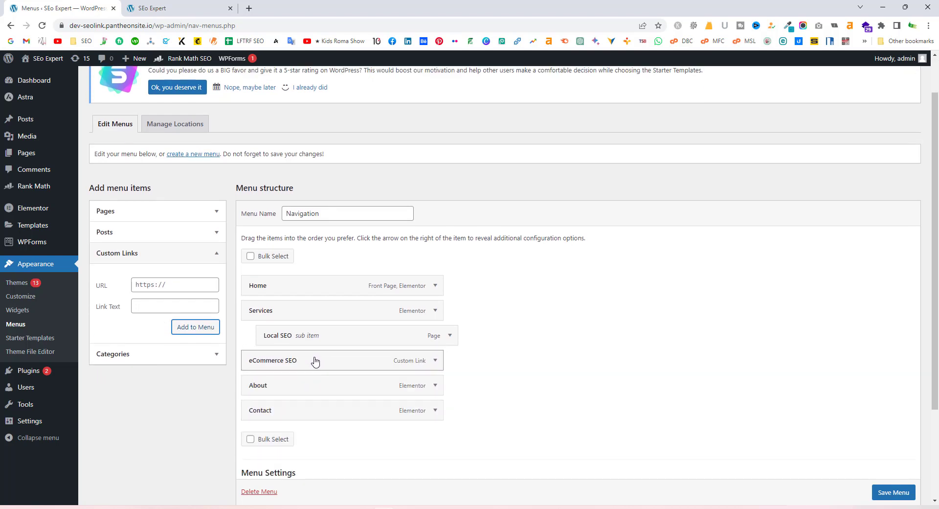
click(903, 495)
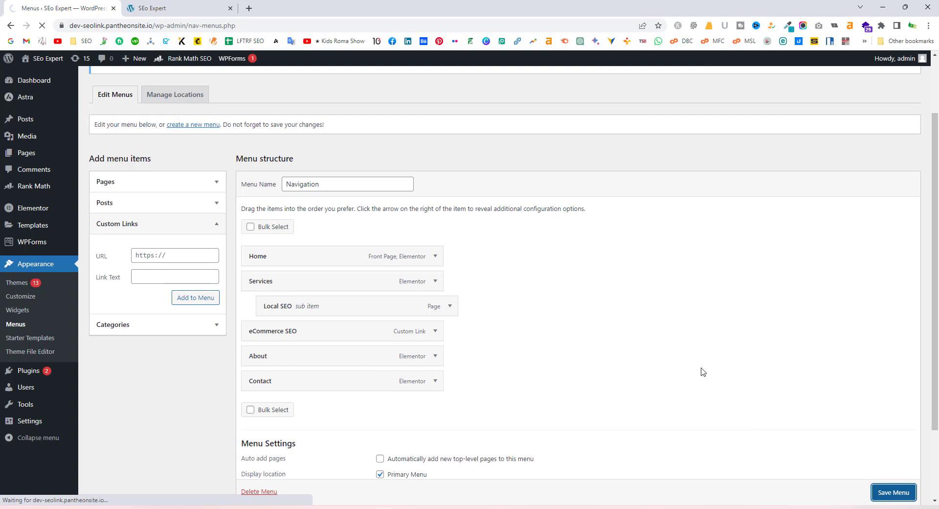
Reload the live homepage, try the new ECOMMERCE SEO menu link, then return to the menu editor
click(162, 8)
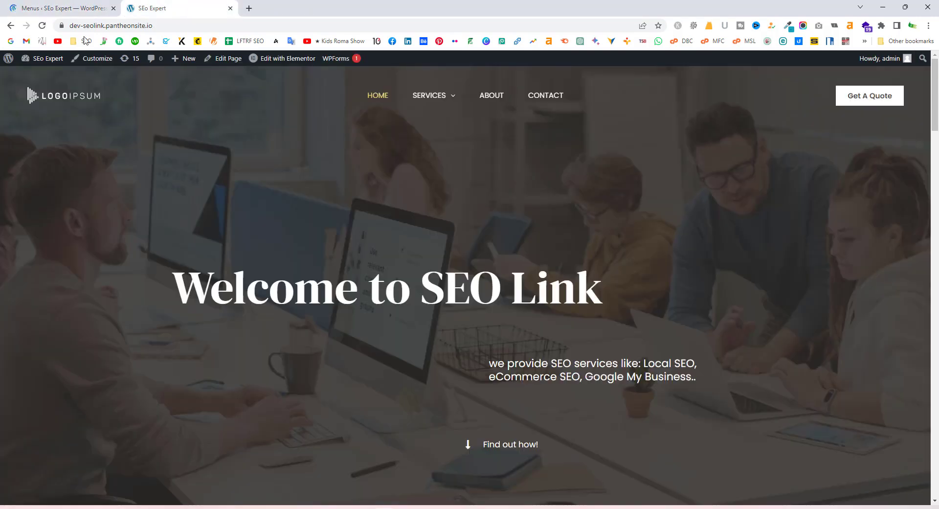
click(41, 26)
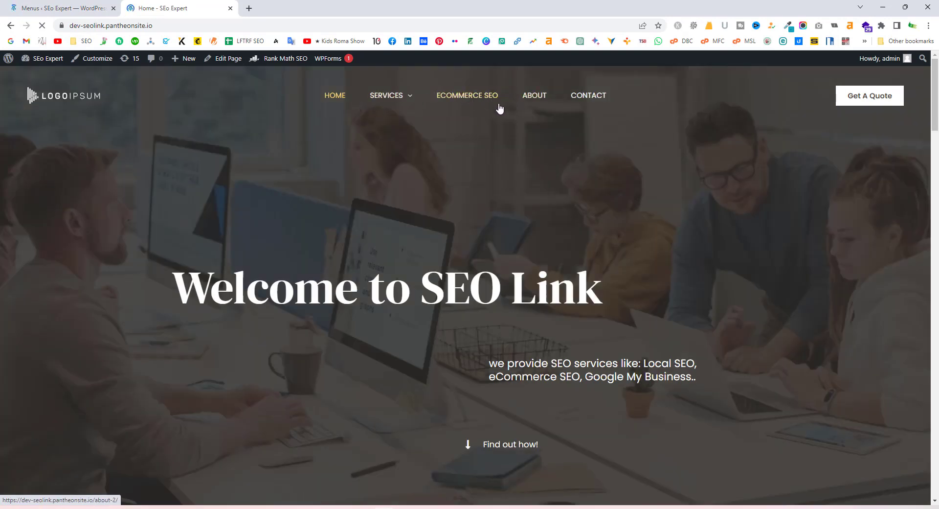
click(471, 98)
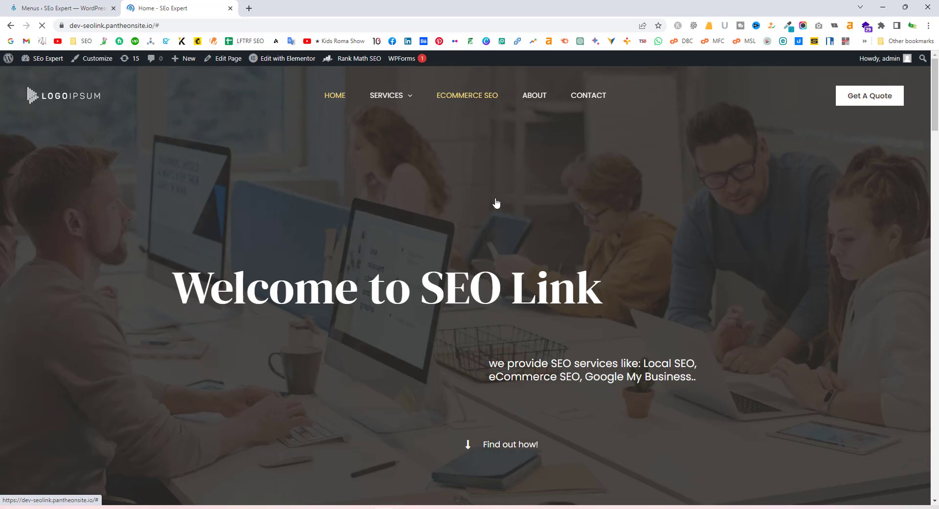
click(464, 102)
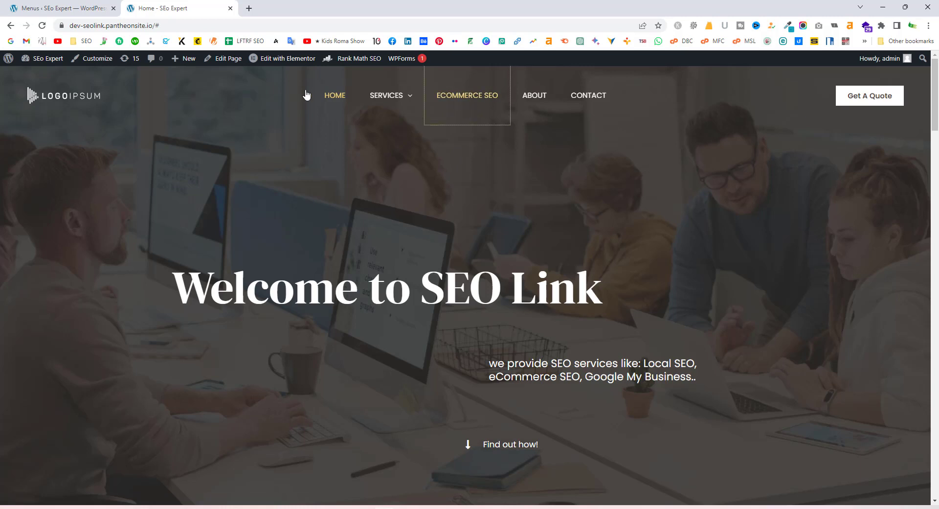
mouse_move(390, 116)
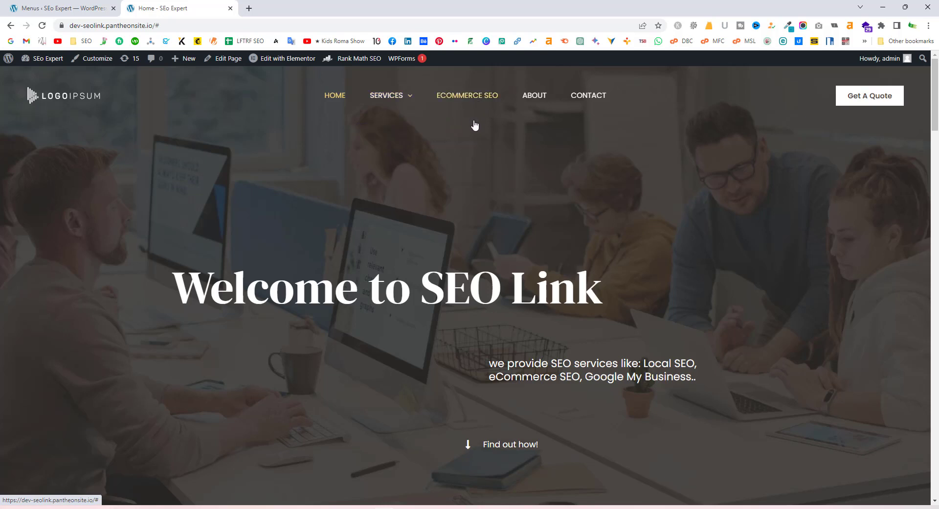
click(60, 7)
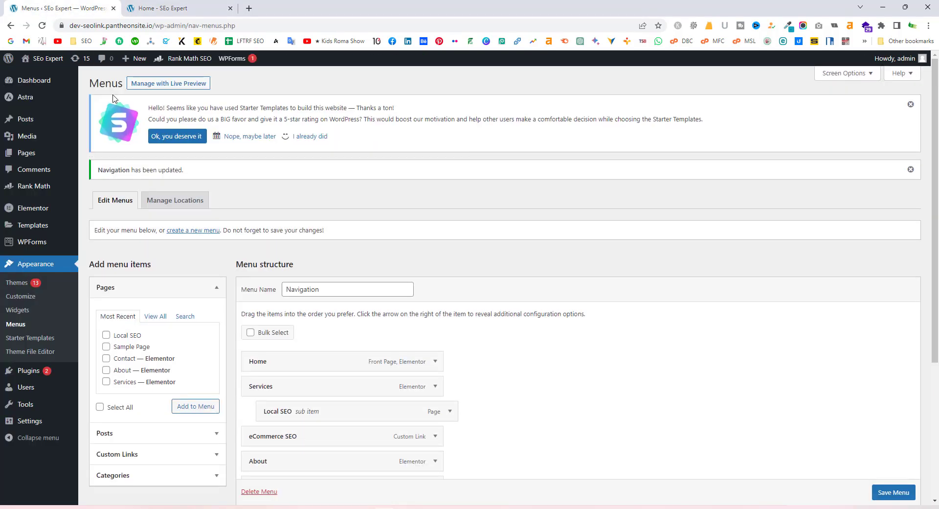
Open SEO Update for editing from All Posts, glancing at the homepage while it loads
click(99, 121)
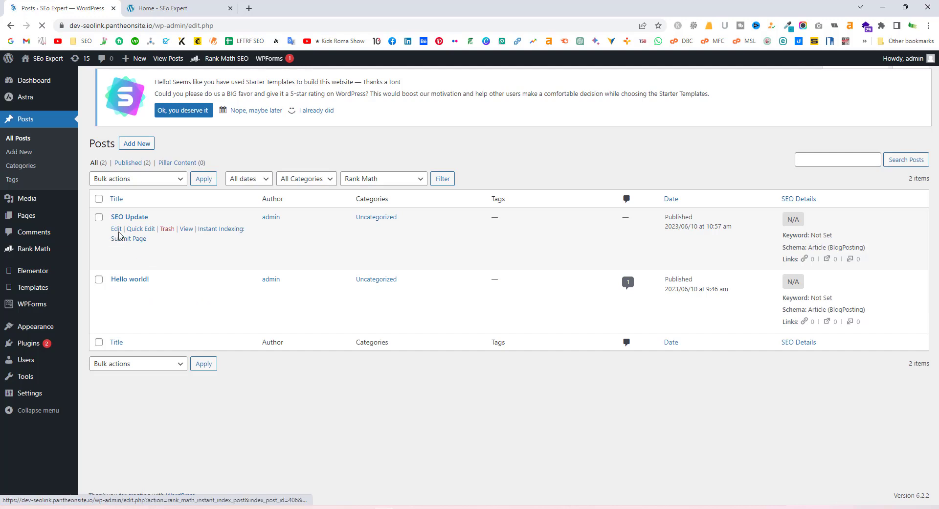
click(118, 231)
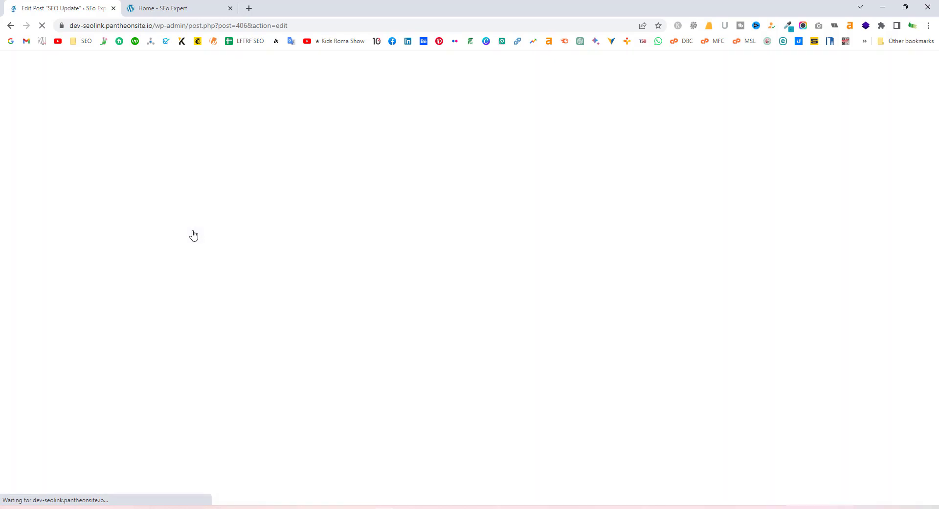
click(164, 7)
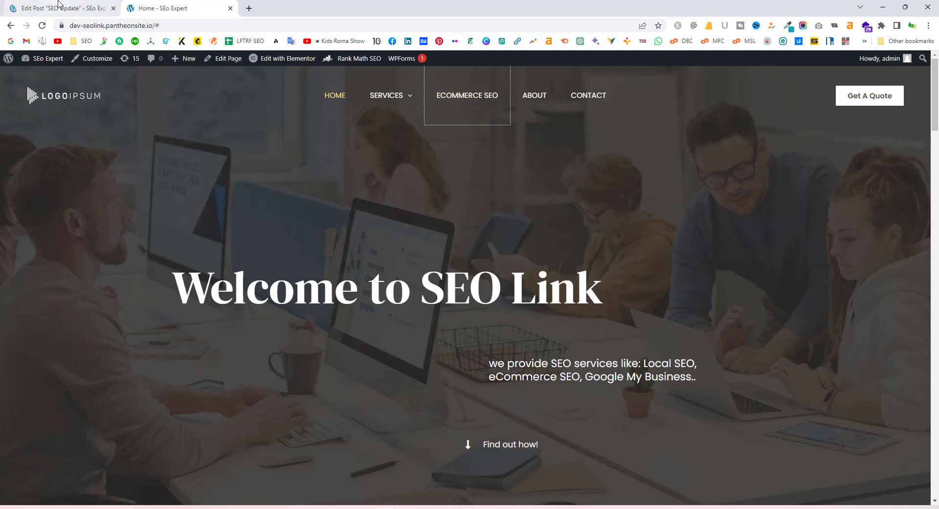
click(58, 4)
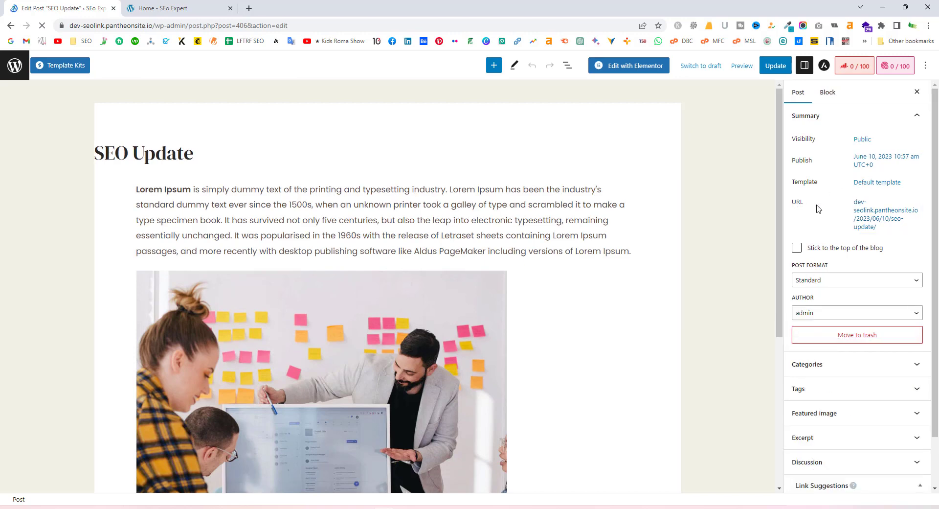
Copy the SEO Update post's full permalink from its permalink details
right_click(867, 215)
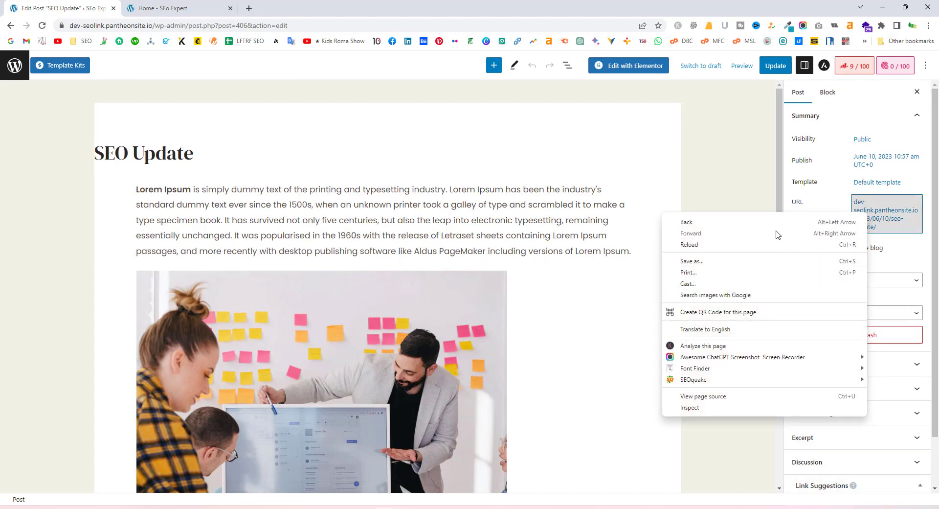
right_click(879, 215)
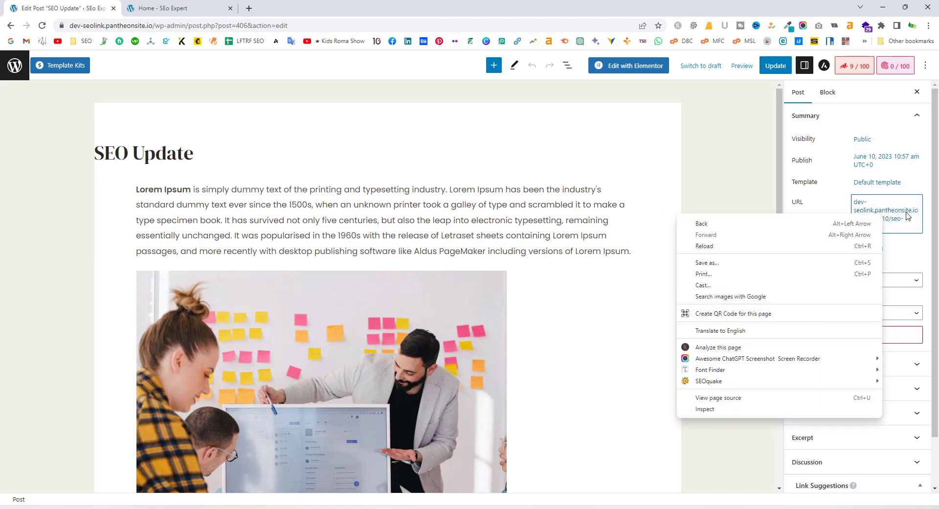
click(906, 215)
click(903, 213)
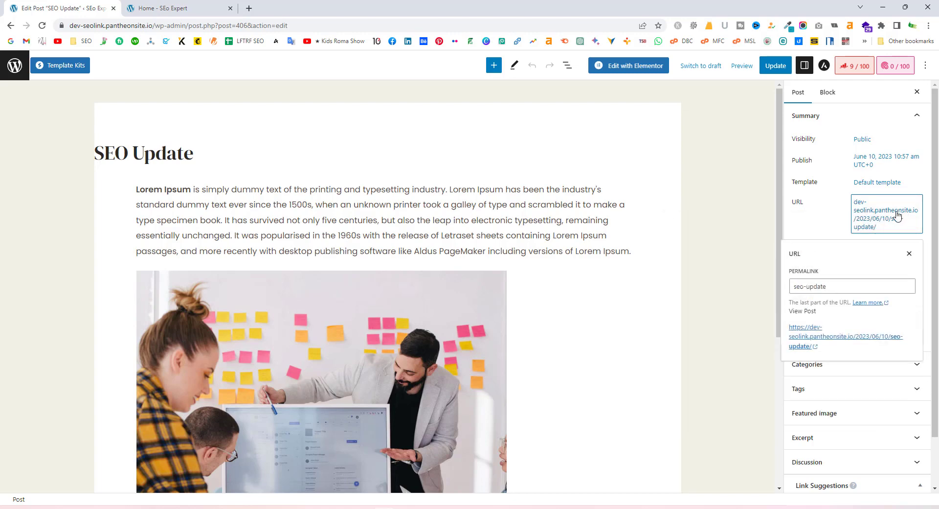
right_click(841, 337)
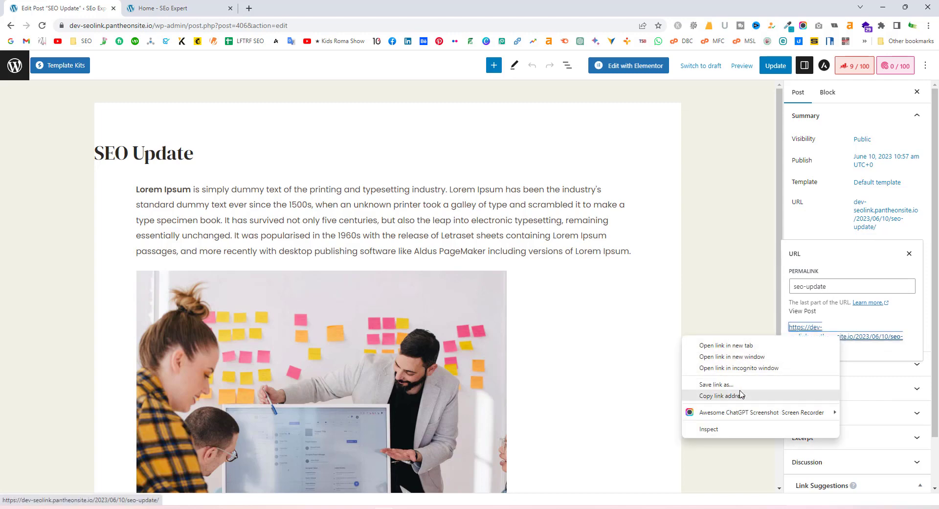
click(724, 396)
key(Escape)
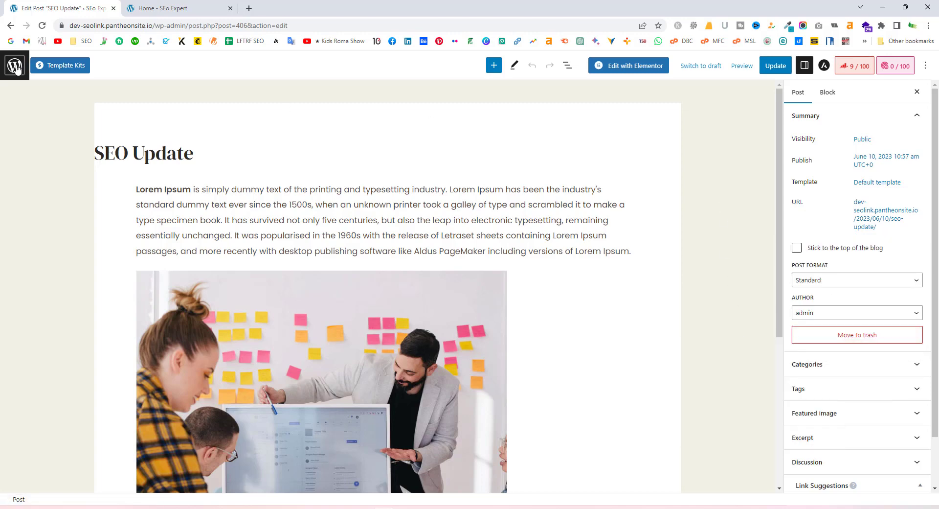
Preview the SEO Update post in a new browser tab
right_click(864, 214)
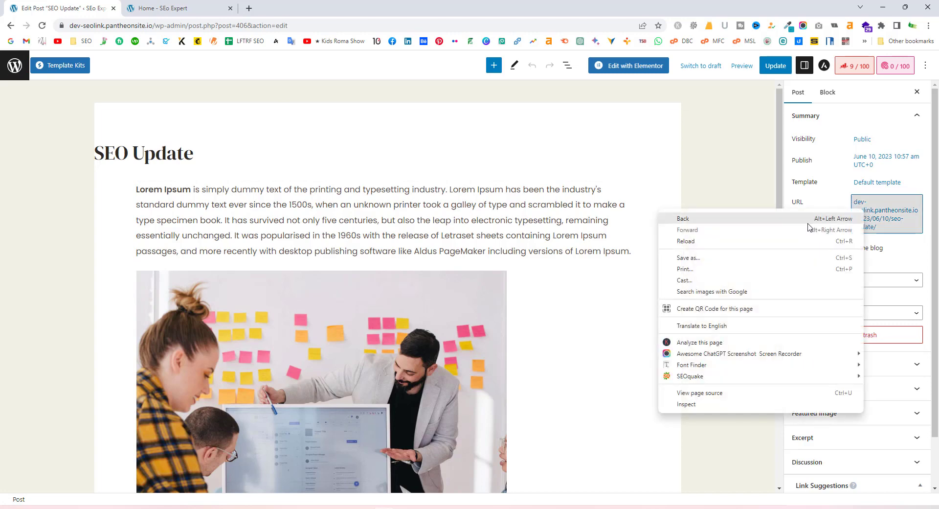
click(865, 212)
click(870, 223)
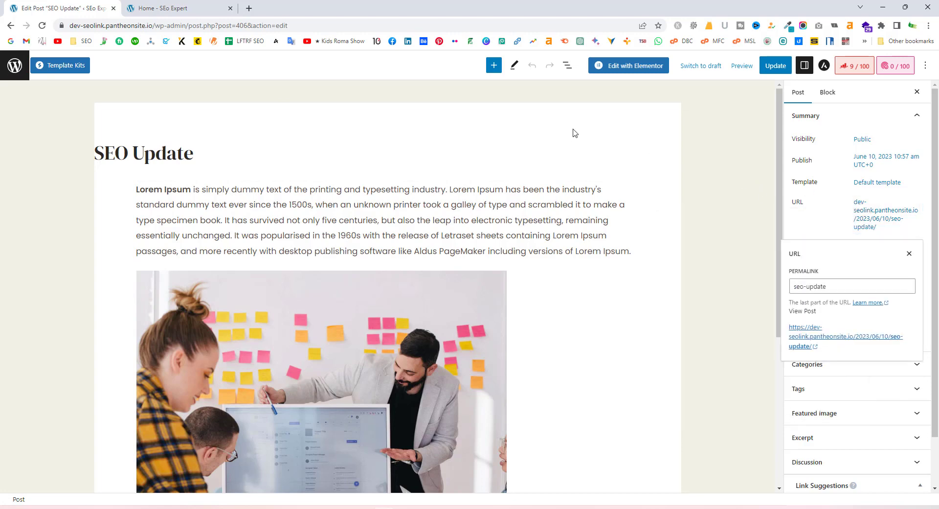
click(871, 223)
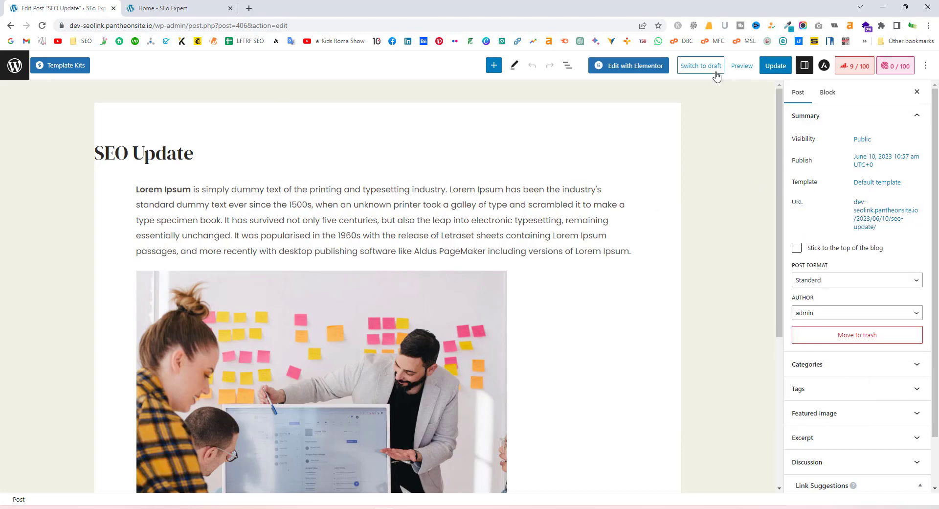
click(739, 70)
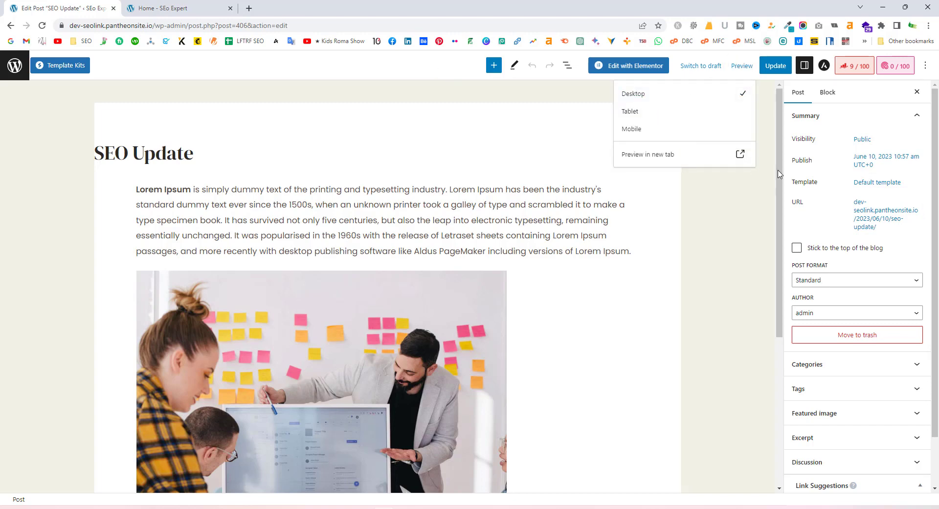
click(740, 155)
click(64, 2)
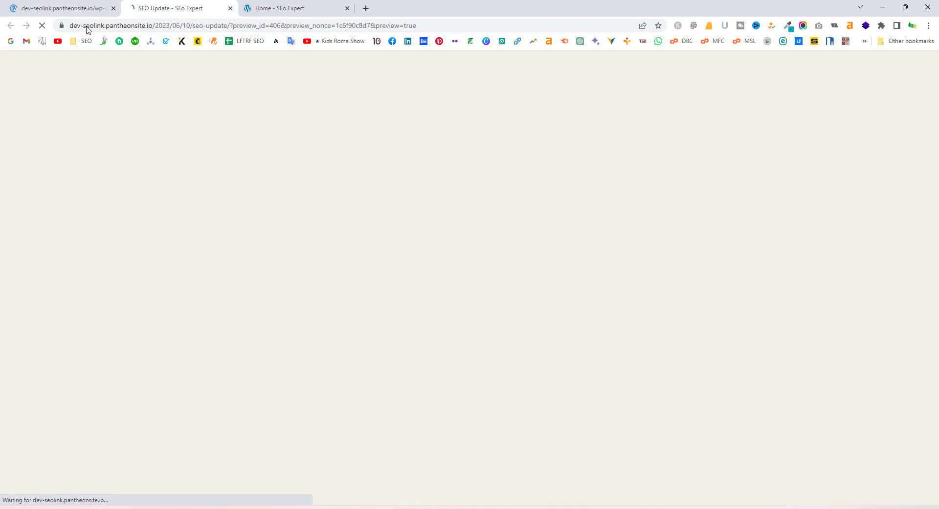
Open Appearance > Menus and scroll down to the Navigation menu's eCommerce SEO item
click(71, 4)
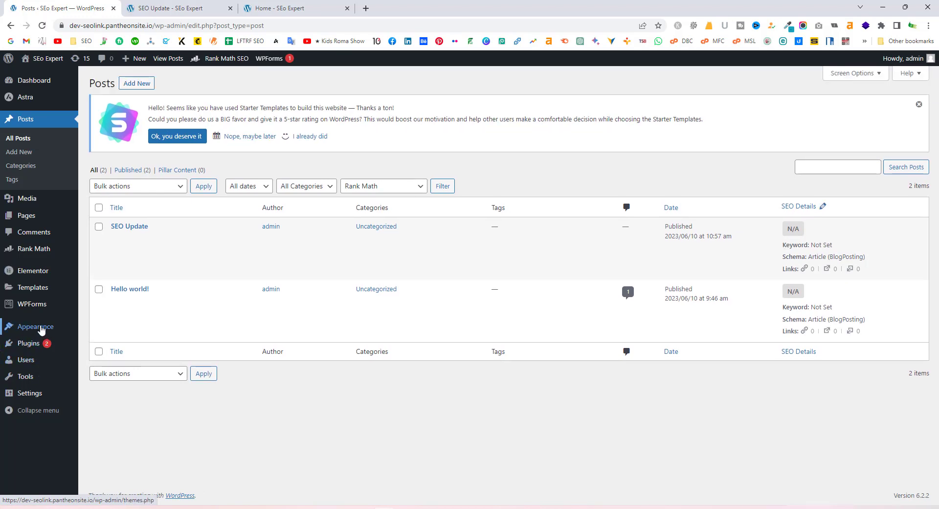
mouse_move(73, 326)
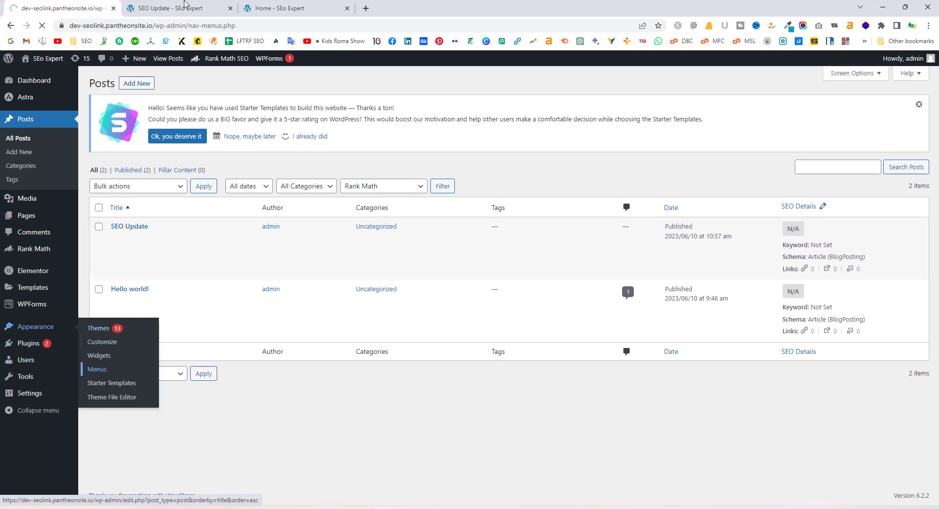
click(184, 7)
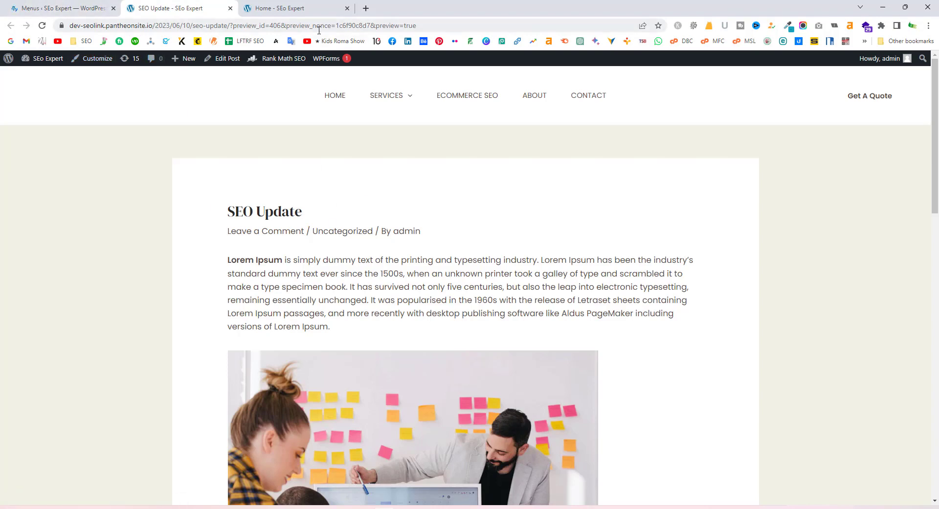
click(73, 7)
scroll(276, 258, down, 2)
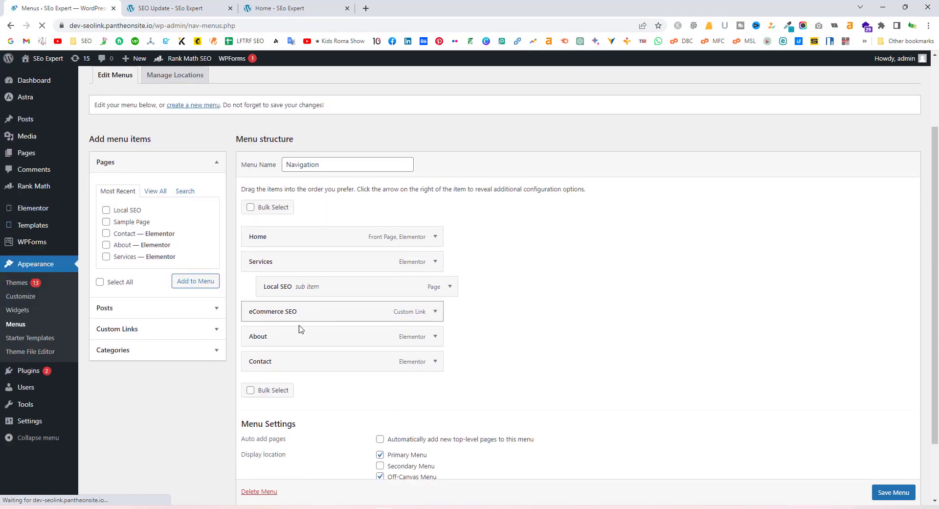
Replace the eCommerce SEO link's '#' URL with the post permalink, save, and test it live
click(435, 313)
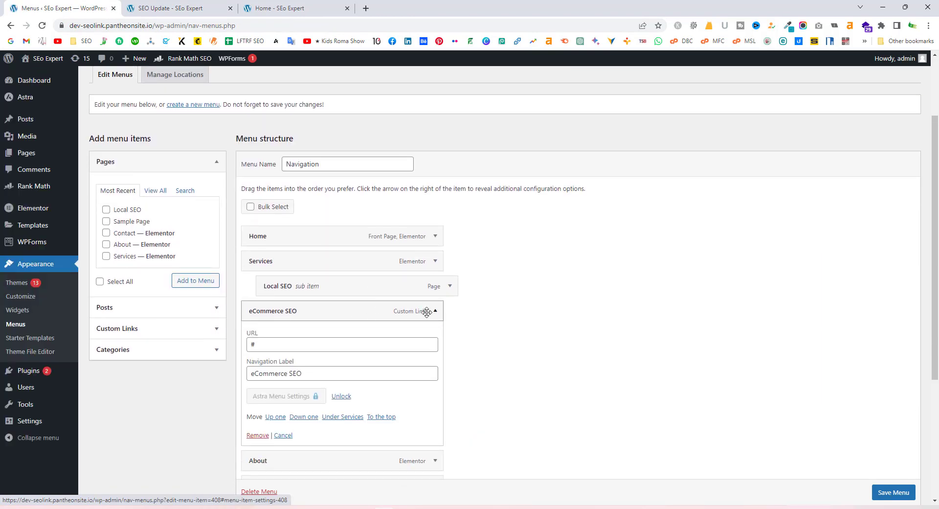
click(251, 343)
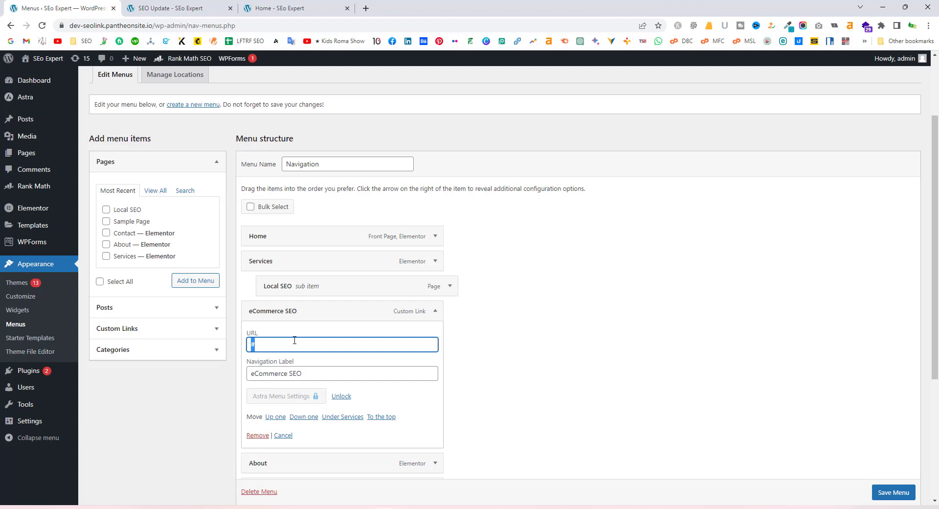
key(ctrl+v)
click(894, 492)
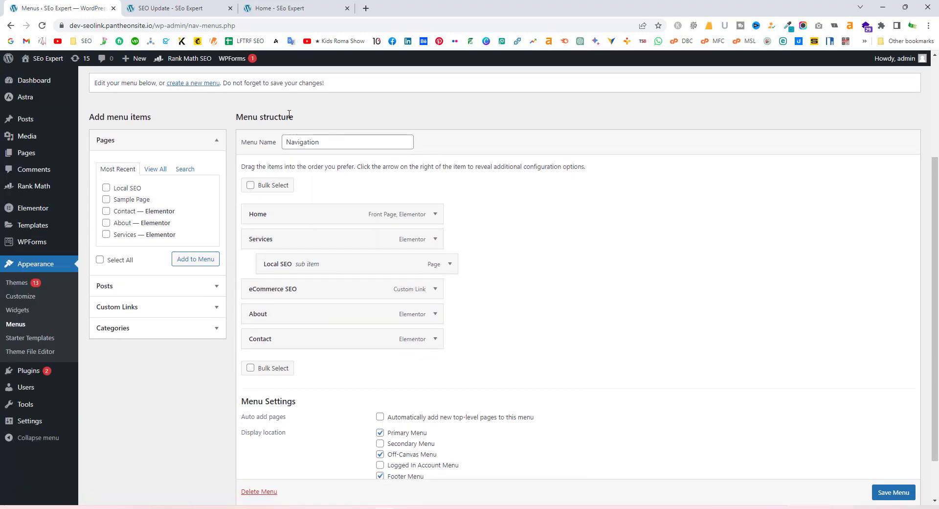
click(190, 7)
click(468, 95)
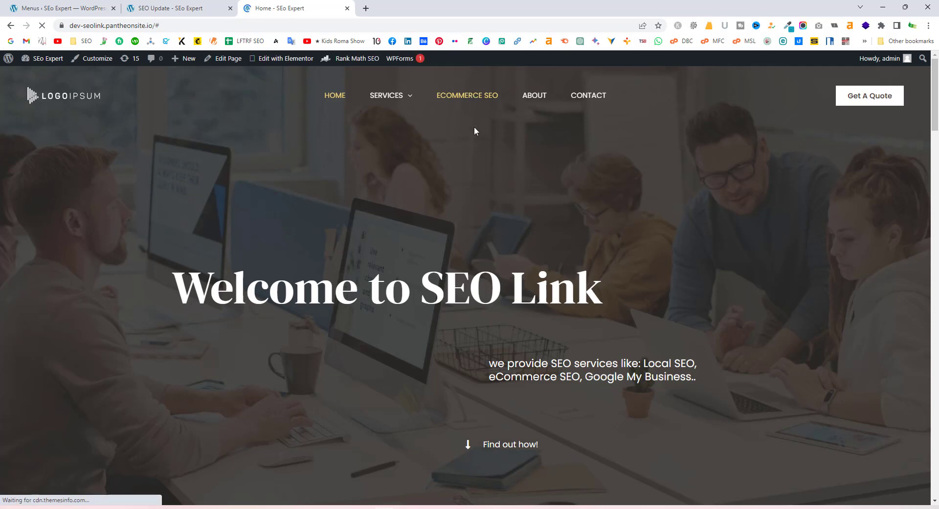
Follow ECOMMERCE SEO to the SEO Update post and check its full address and content
click(469, 97)
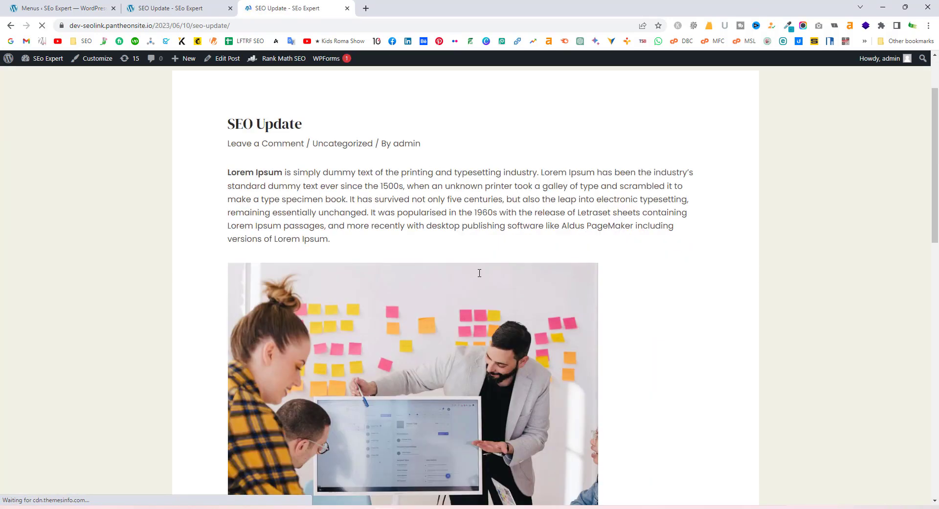
click(185, 4)
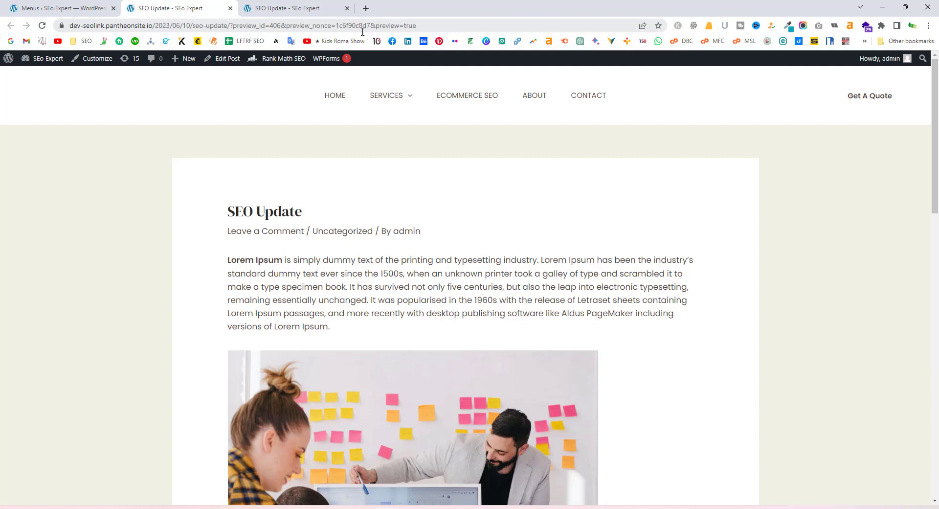
click(309, 9)
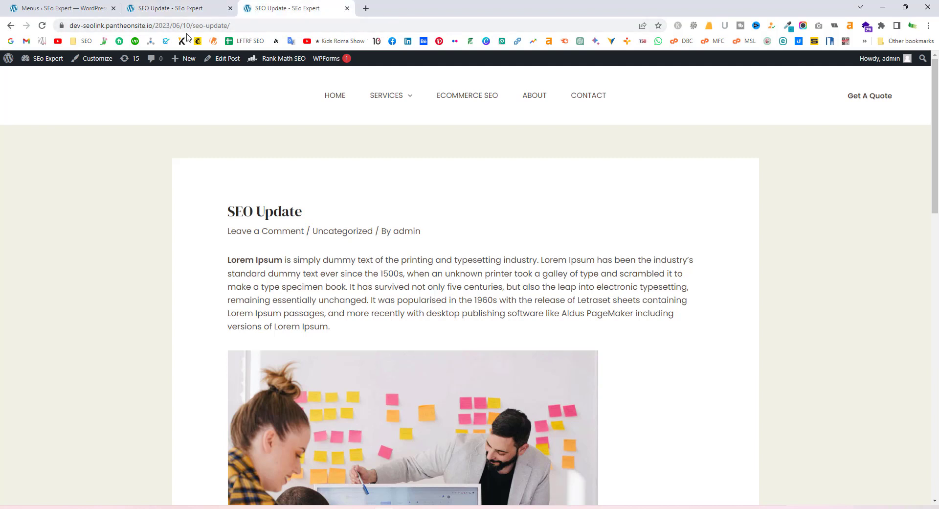
click(232, 26)
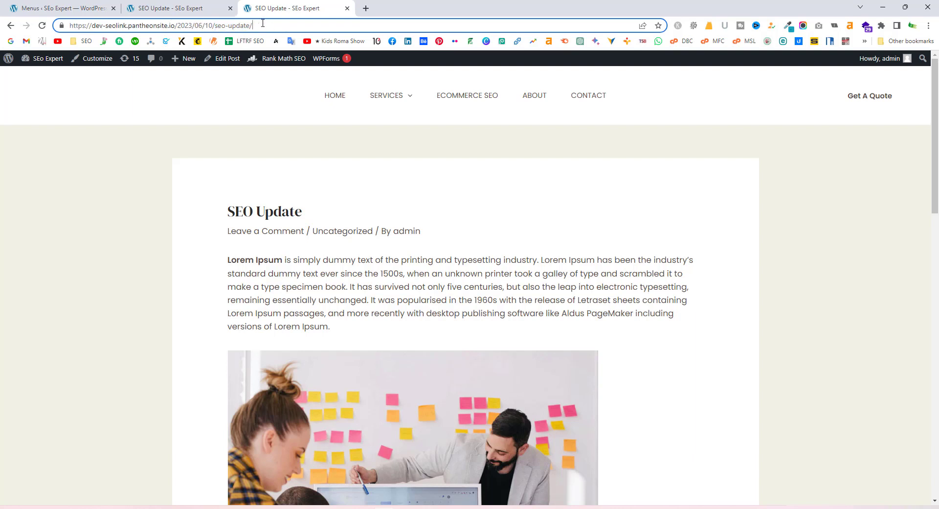
click(474, 150)
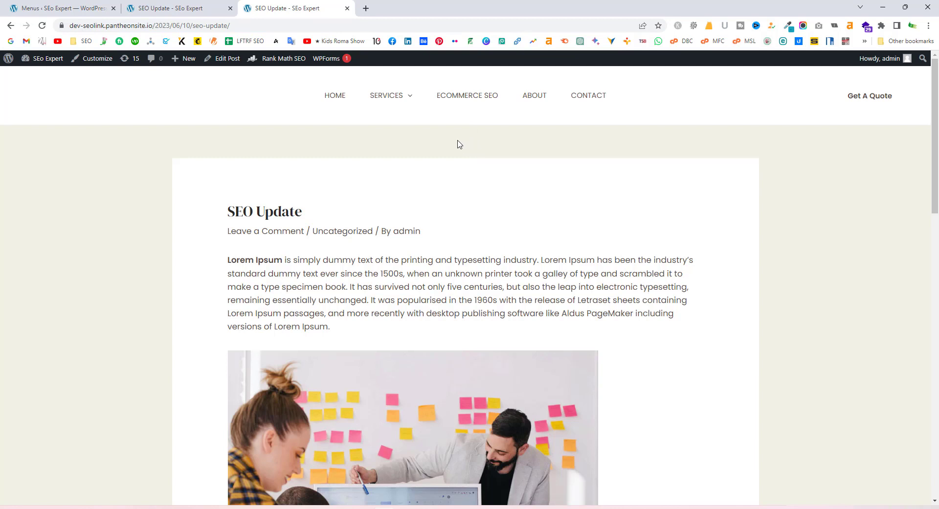
scroll(494, 183, down, 20)
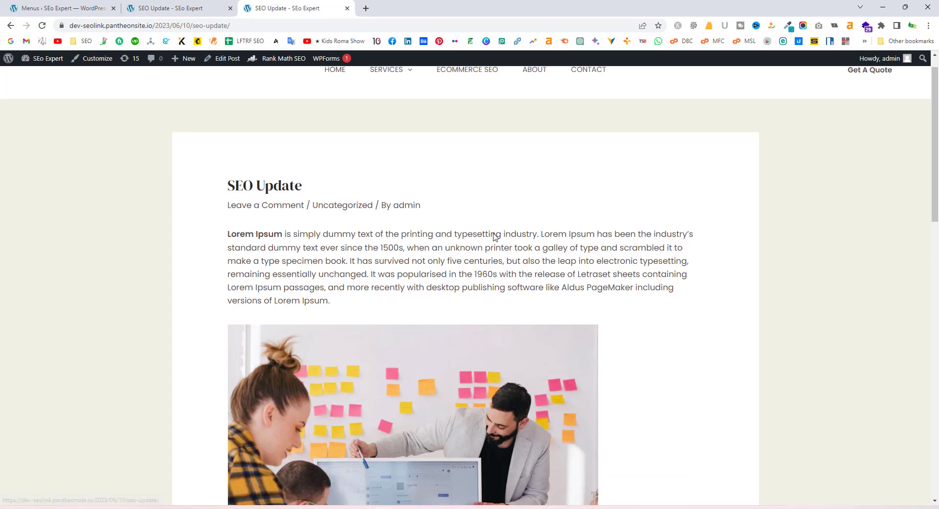
scroll(490, 244, up, 8)
scroll(491, 250, up, 12)
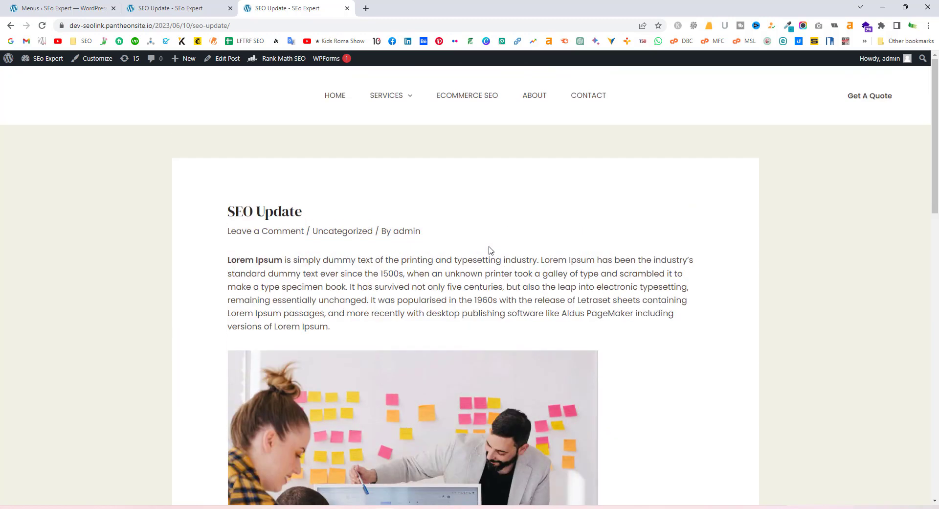
scroll(408, 267, down, 3)
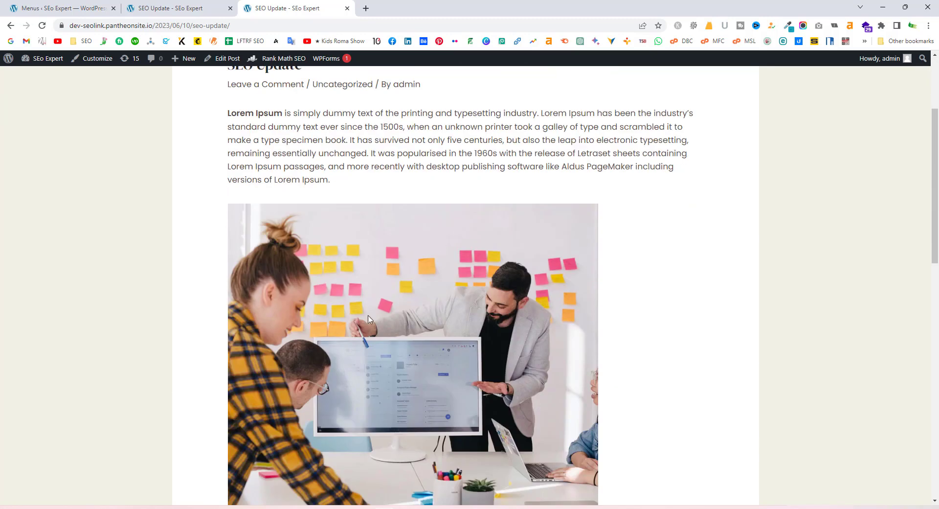
scroll(411, 310, up, 3)
scroll(411, 310, down, 2)
scroll(411, 310, up, 2)
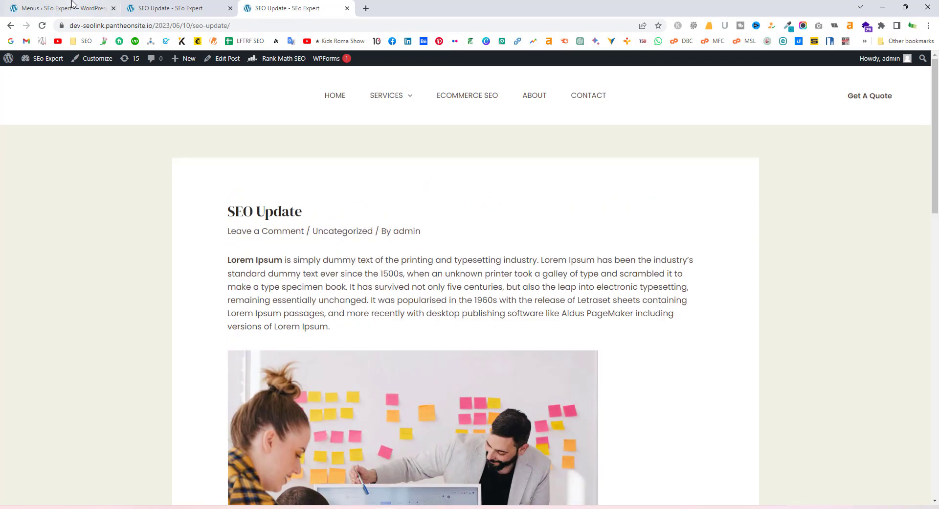
Compare the menu editor, preview and live post, then open Edit Post for SEO Update
click(73, 8)
mouse_move(27, 153)
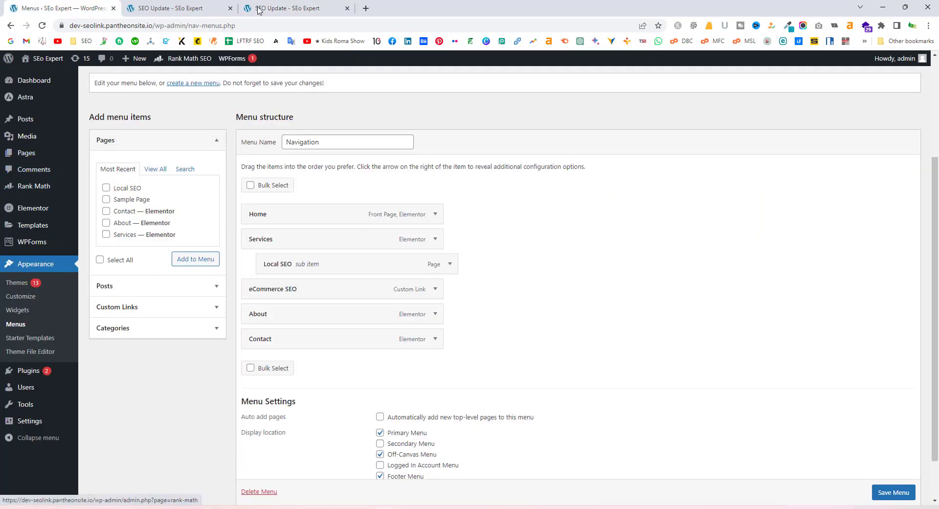
click(289, 7)
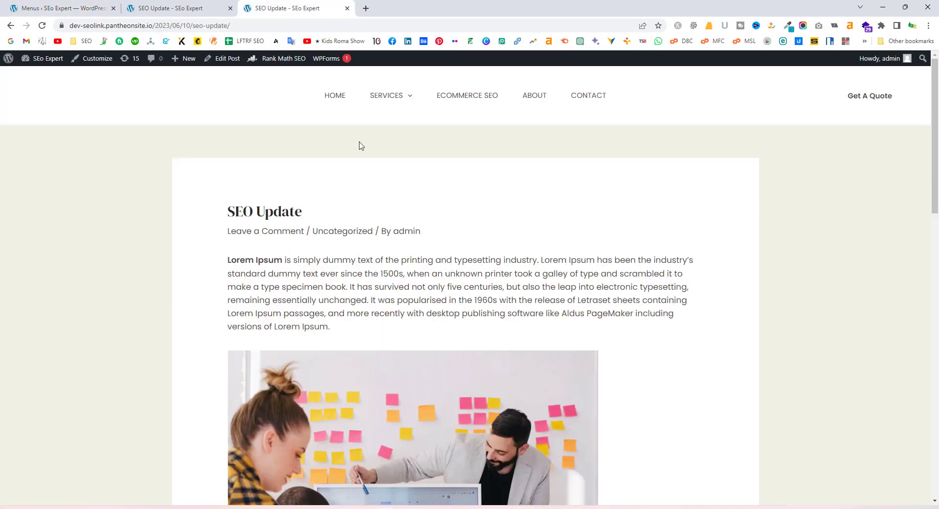
click(219, 8)
click(315, 4)
mouse_move(351, 124)
click(222, 60)
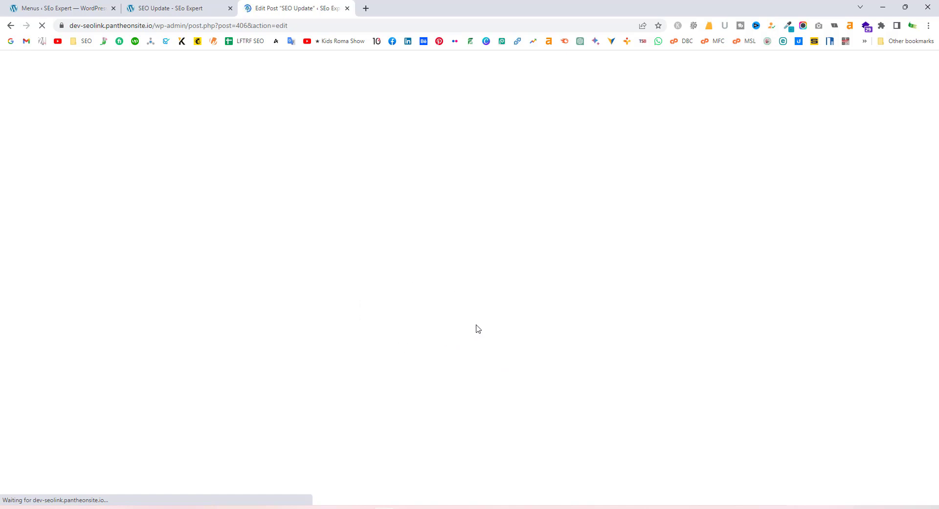
Link the word 'survived' in the Lorem Ipsum paragraph to a YouTube channel address
click(278, 236)
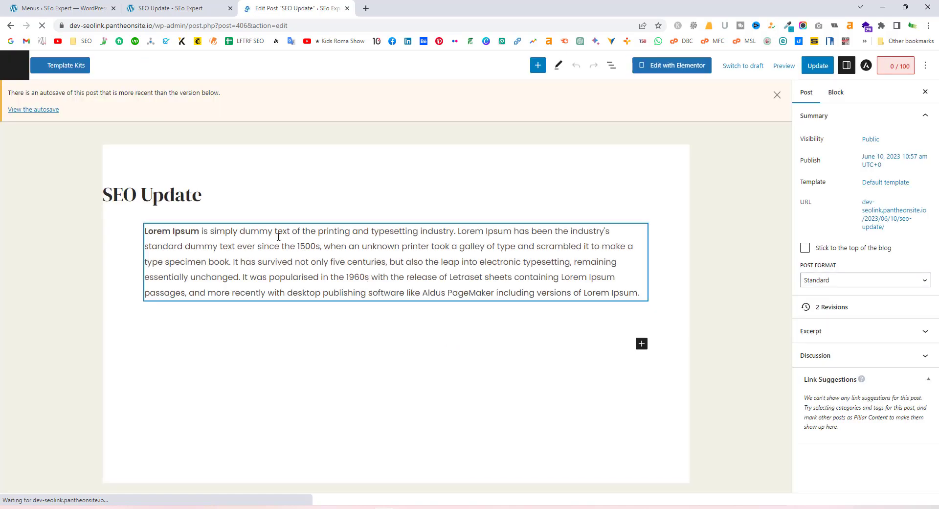
click(350, 277)
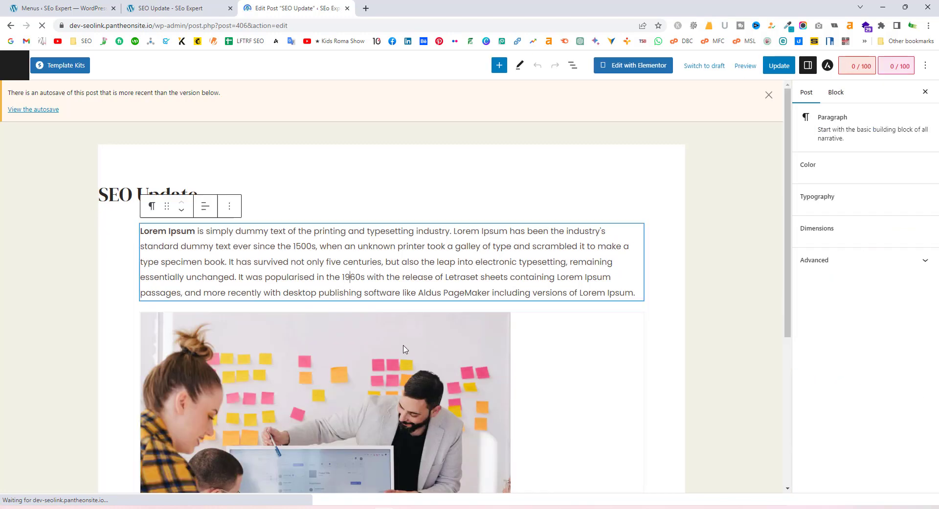
scroll(341, 417, down, 3)
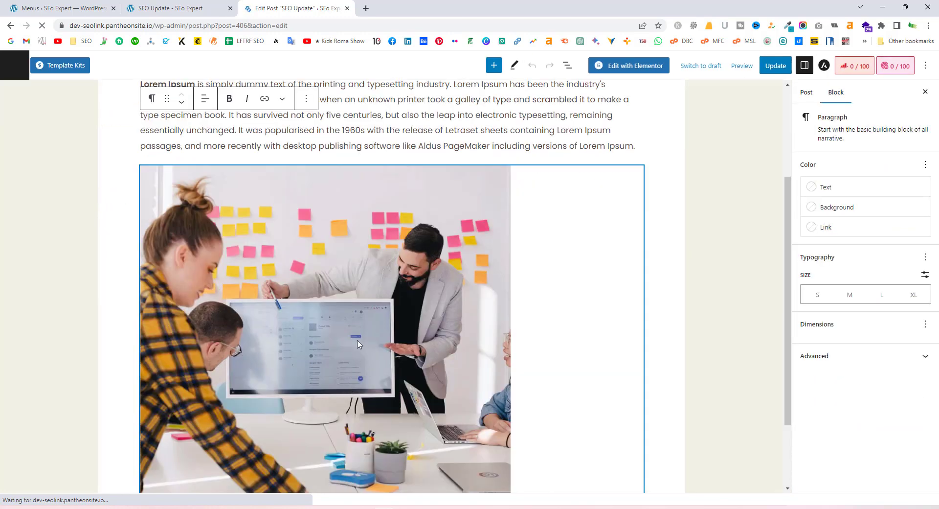
scroll(336, 275, up, 3)
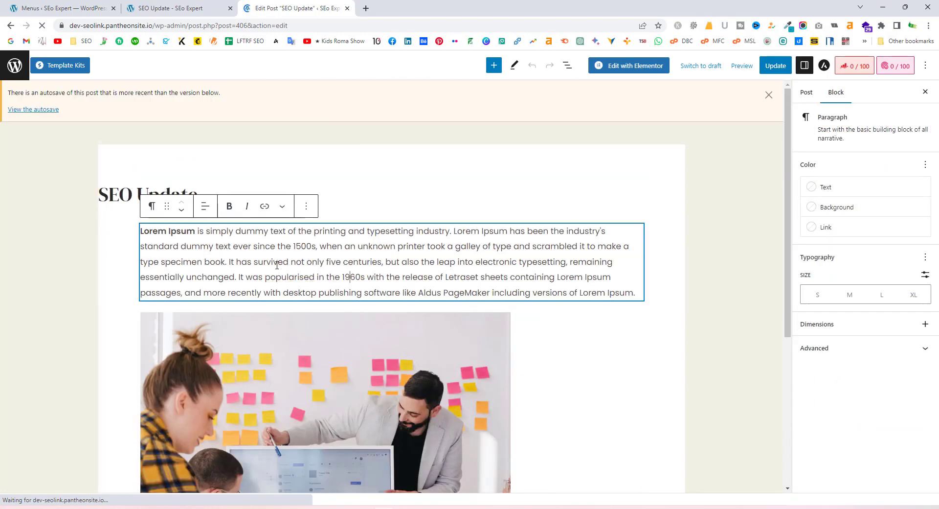
drag(258, 263, 290, 263)
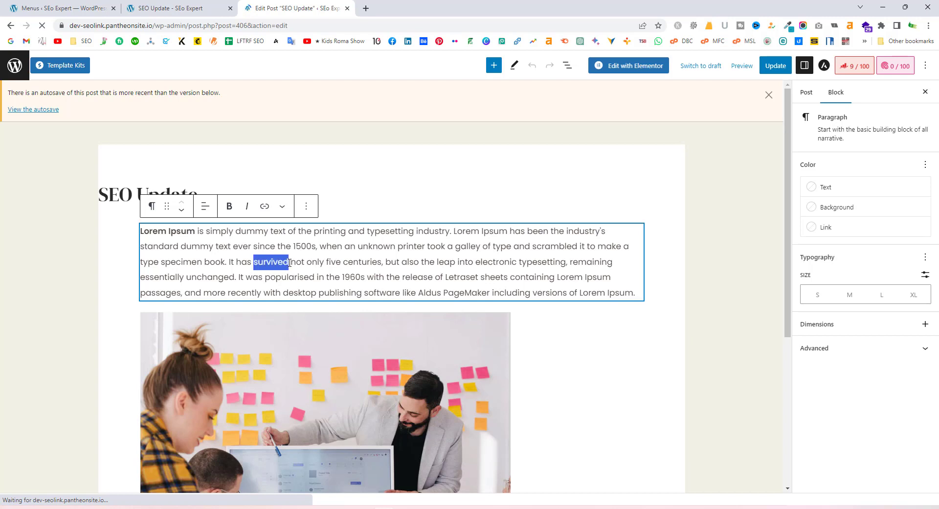
click(265, 207)
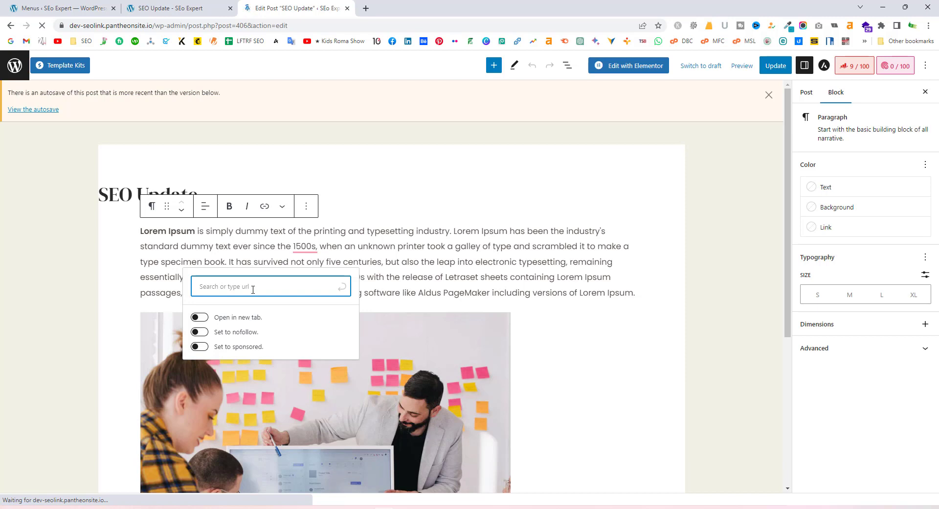
text(https://dev-seolink.pantheonsite.io/2023/06/10/seo-update/)
drag(260, 287, 356, 292)
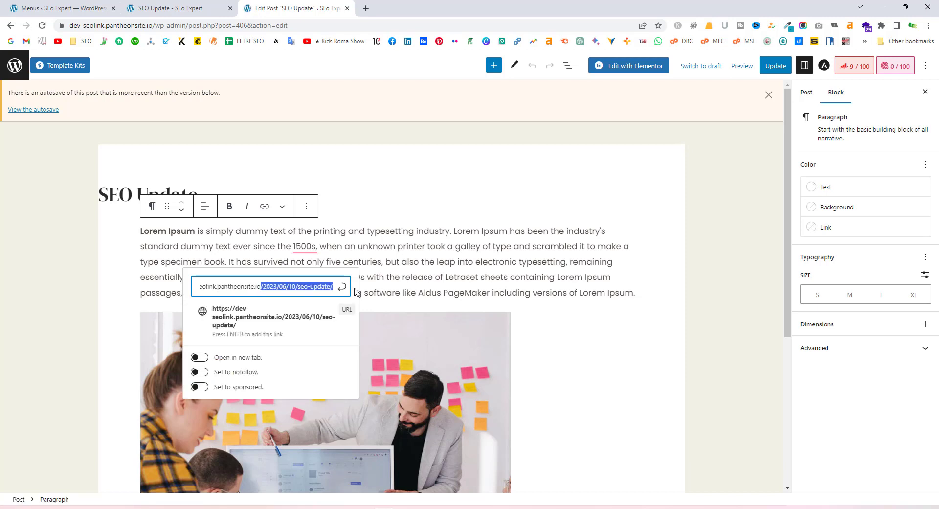
key(BackSpace)
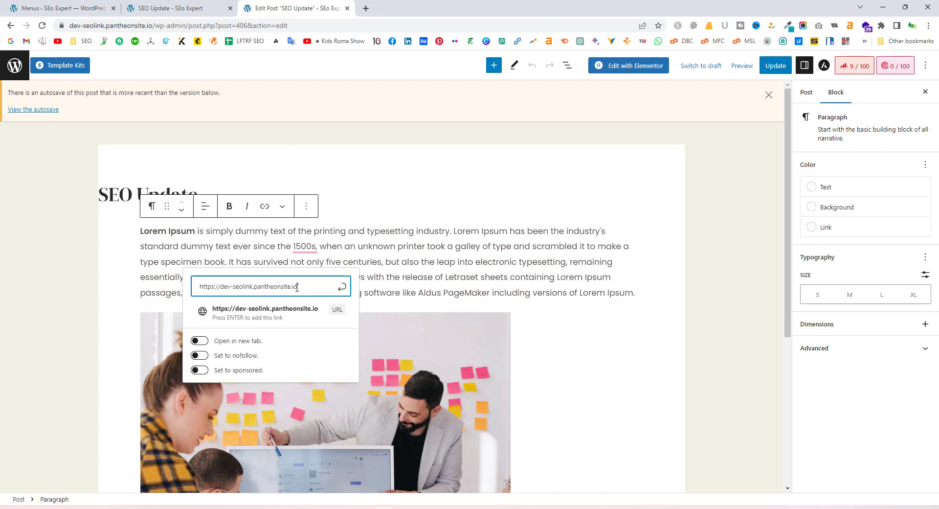
drag(297, 287, 204, 285)
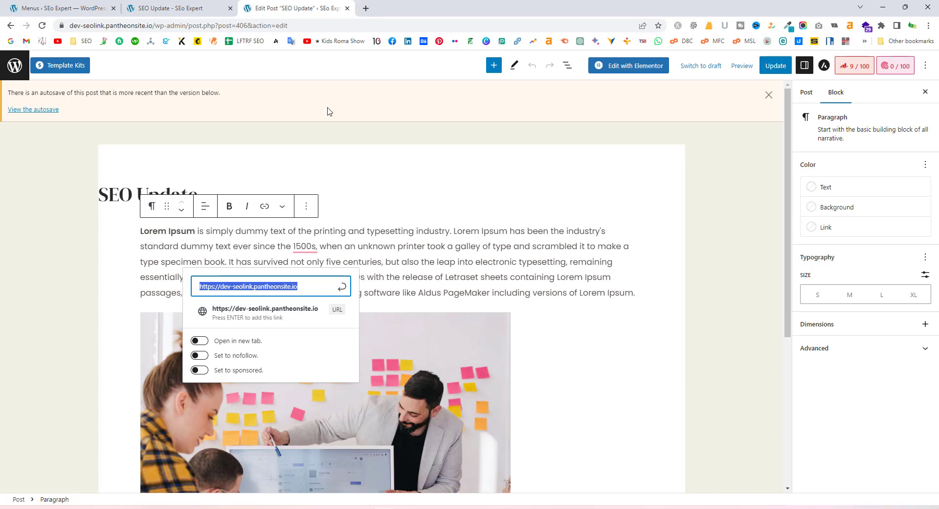
text(youtube.com)
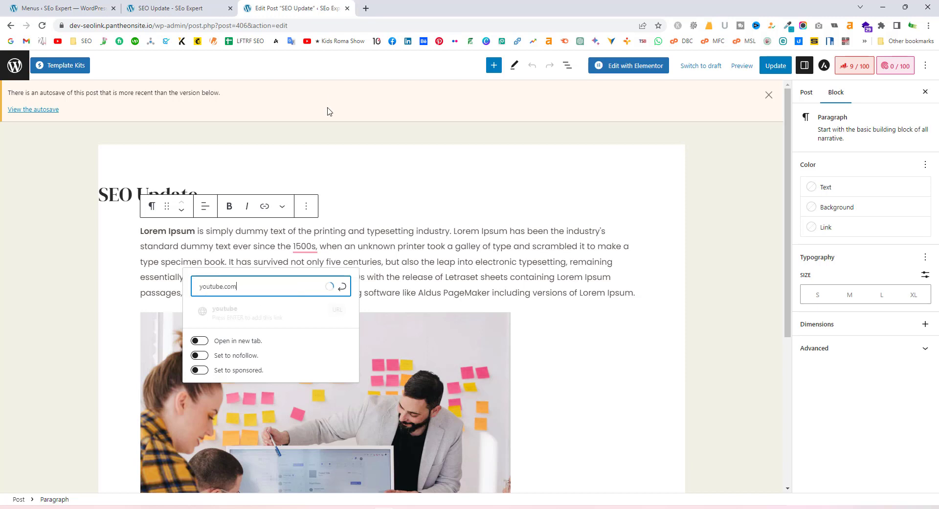
text(/sumanfakir)
click(298, 318)
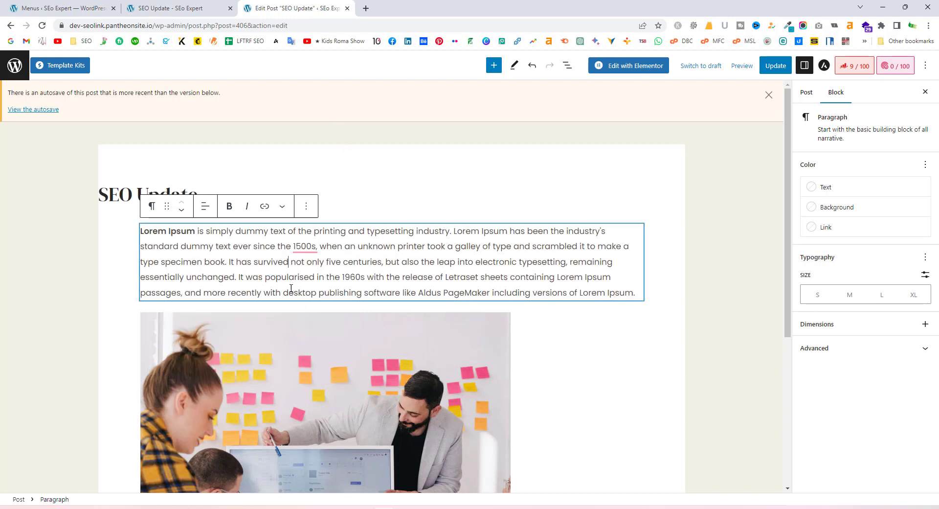
Check the new link, update the post, and reorder tabs to reach the preview
click(282, 262)
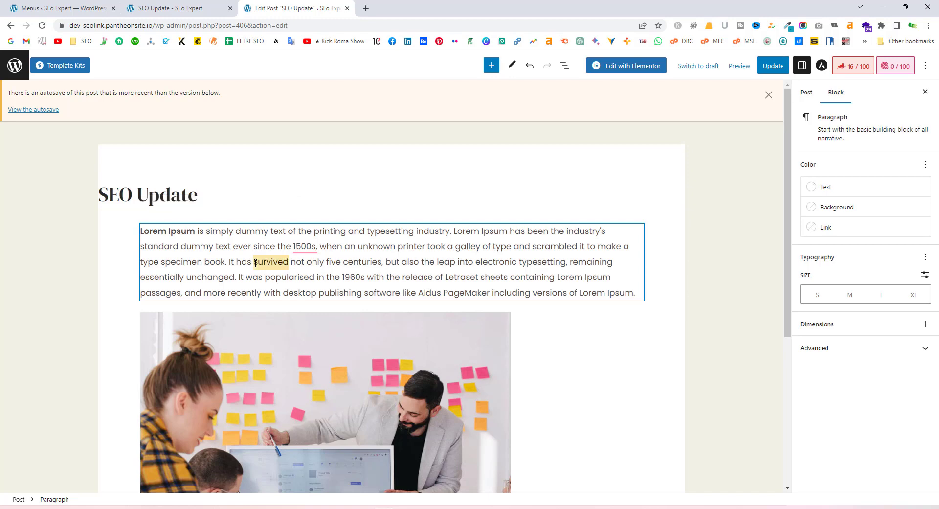
click(332, 246)
click(774, 68)
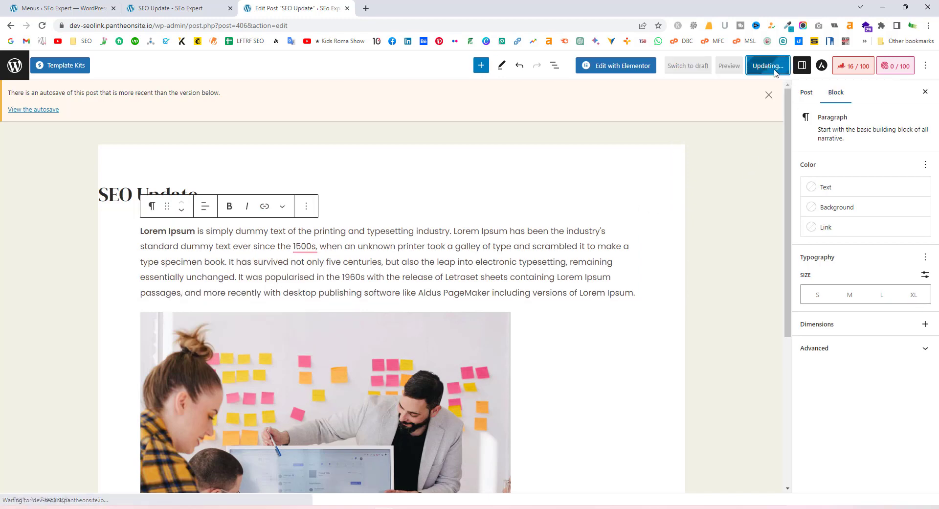
drag(323, 5, 196, 7)
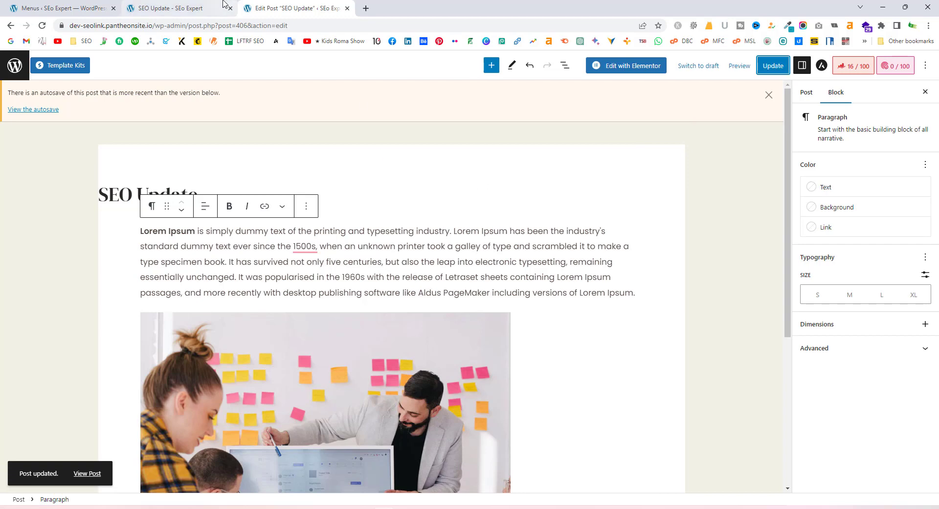
click(294, 8)
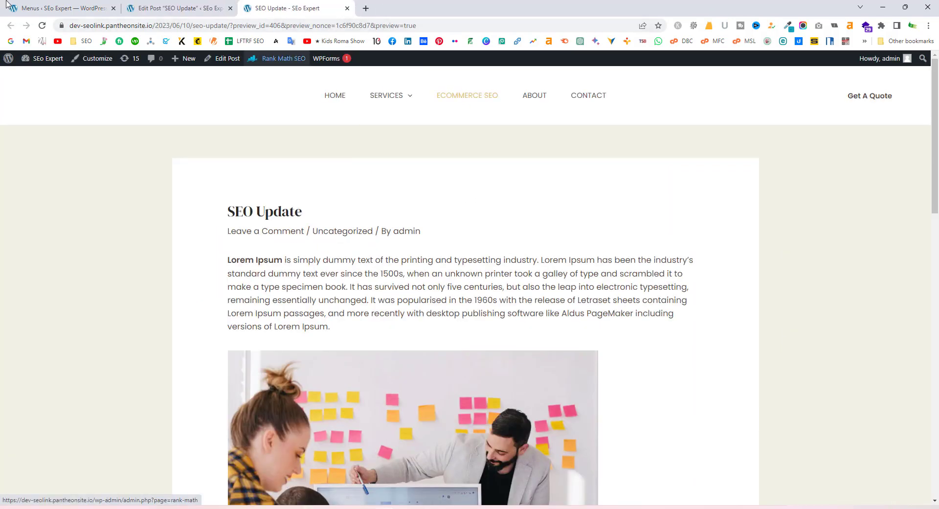
Reload the preview, then select the linked word 'survived' back in the editor
click(456, 94)
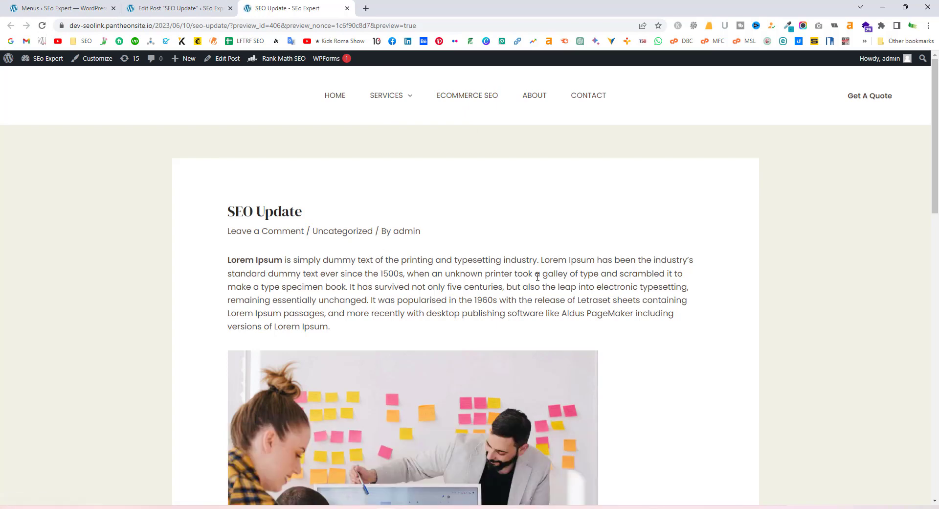
click(234, 14)
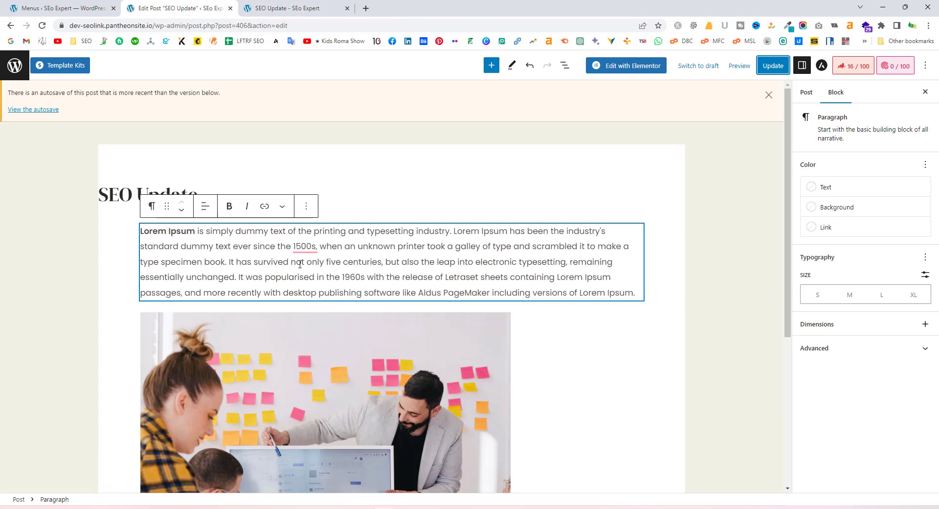
click(286, 261)
click(292, 262)
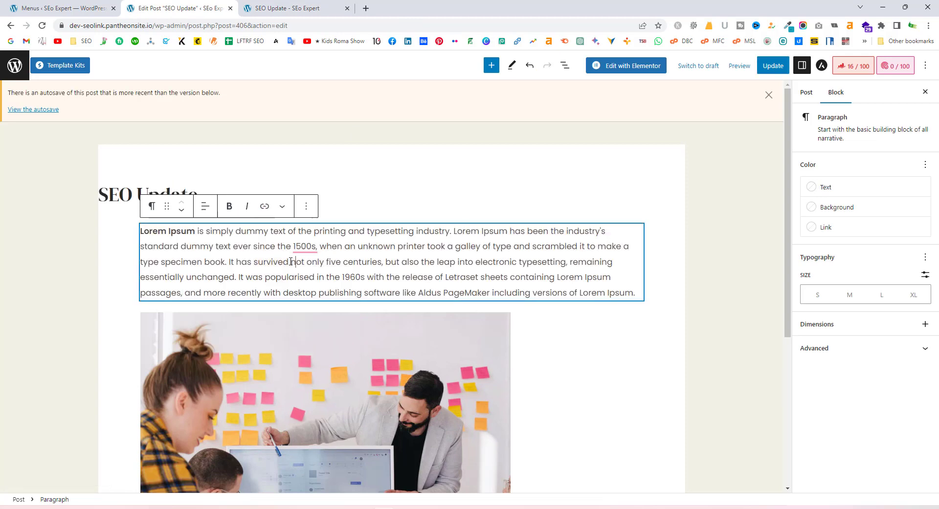
double_click(260, 262)
click(259, 264)
click(256, 261)
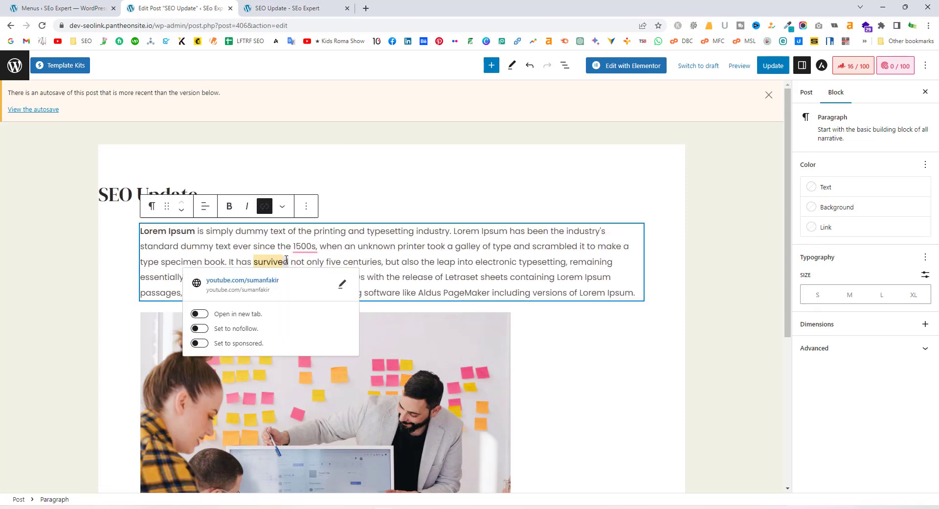
Make 'survived' bold, update the post, and reload the preview to show it
click(282, 208)
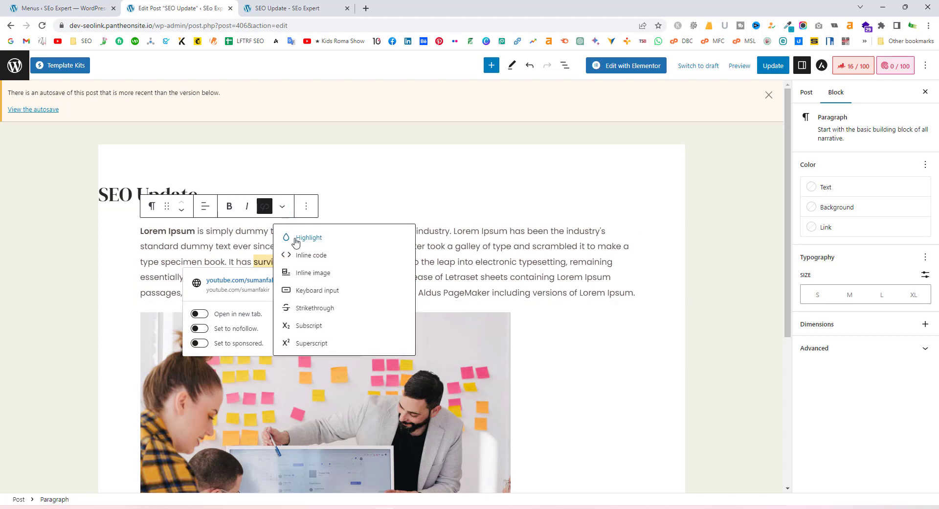
click(229, 207)
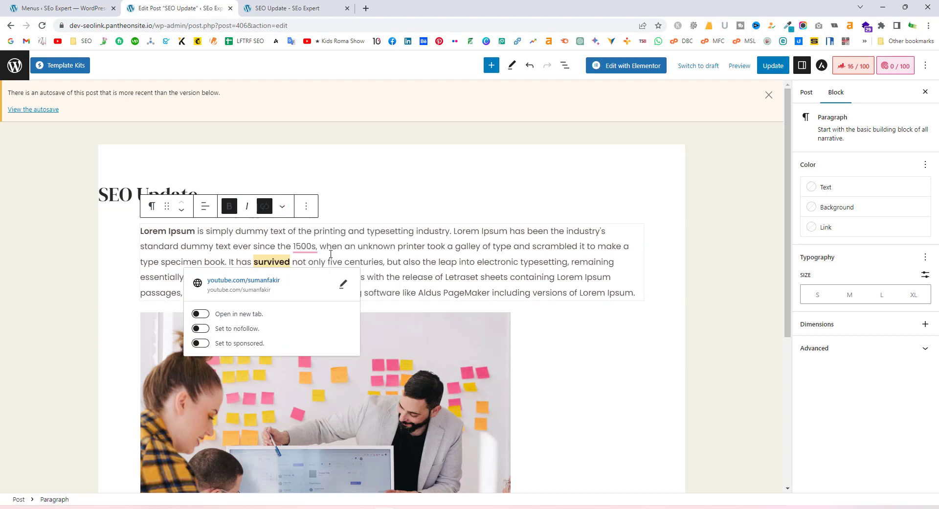
click(235, 230)
click(773, 66)
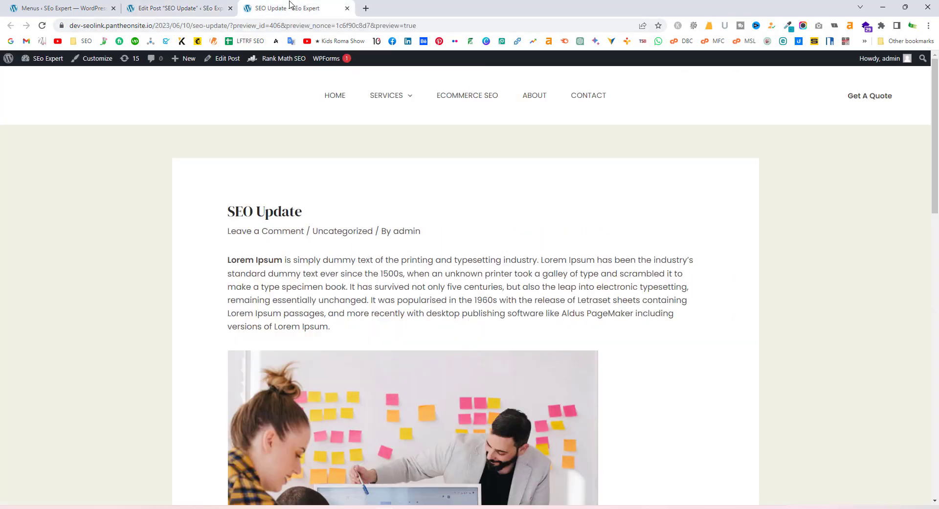
click(296, 7)
click(42, 26)
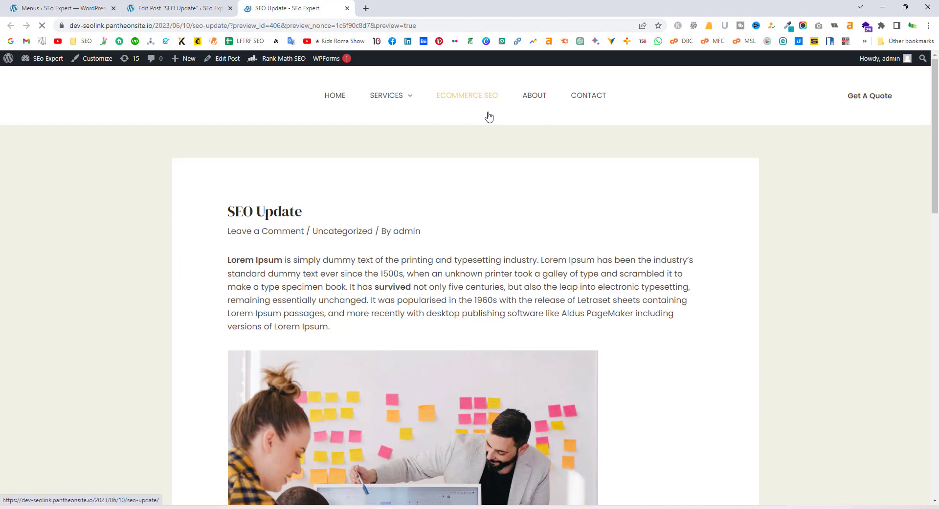
Test the 'survived' link in the preview, confirming it opens the YouTube channel tab
click(392, 289)
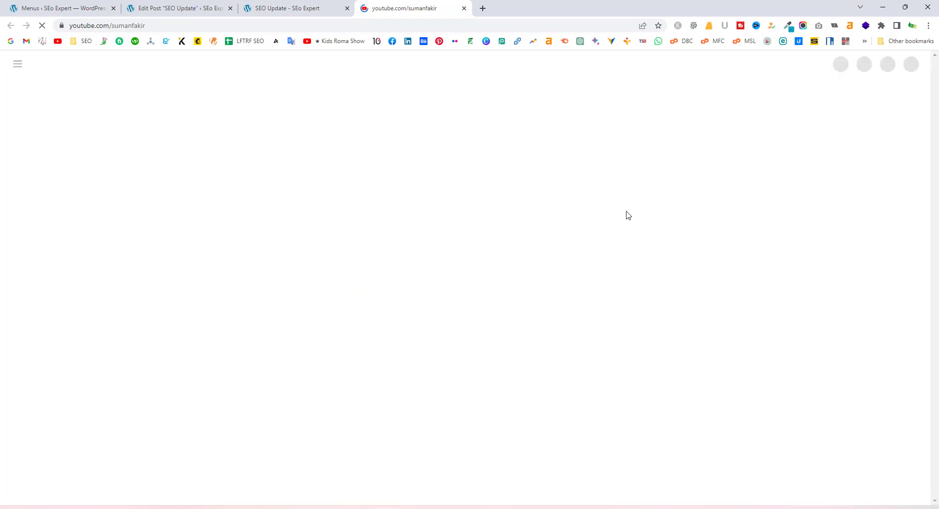
click(336, 7)
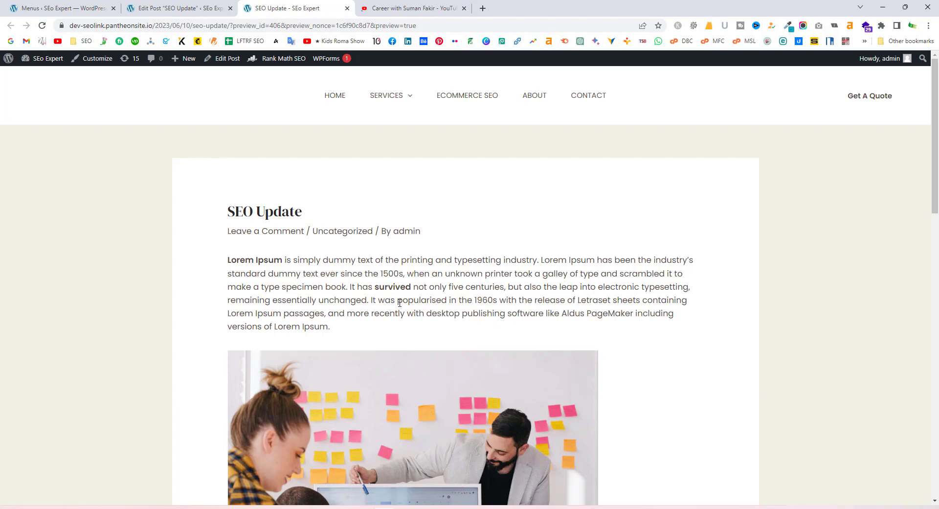
click(431, 9)
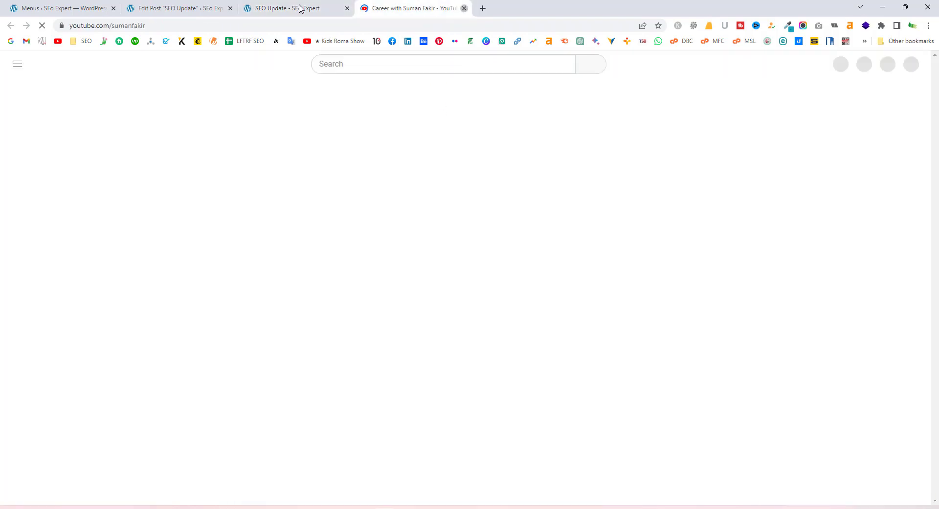
click(300, 9)
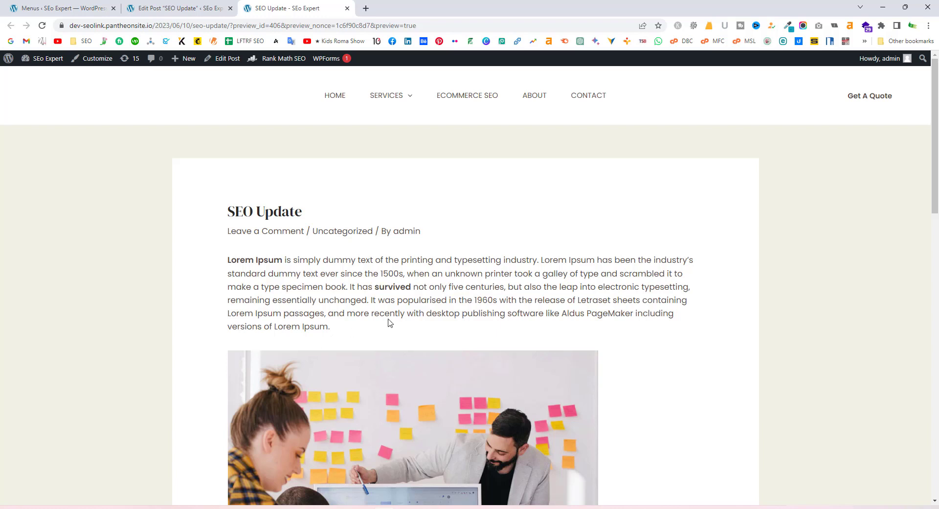
Retest the link, close the YouTube tab, load the homepage, and return to the editor
click(392, 289)
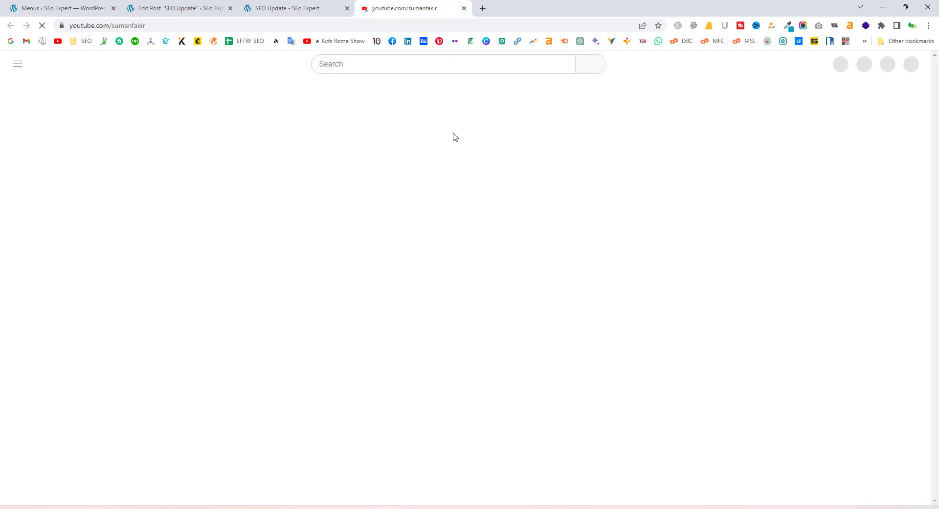
click(314, 3)
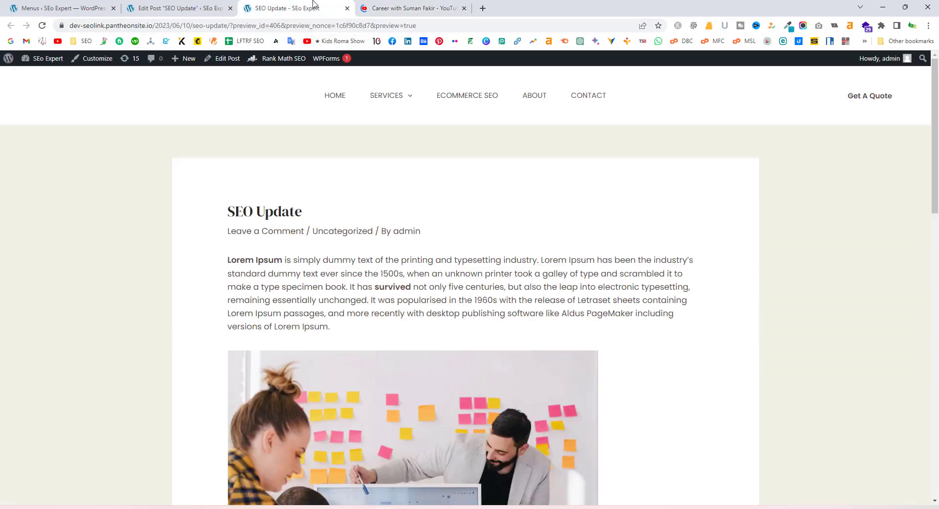
click(463, 8)
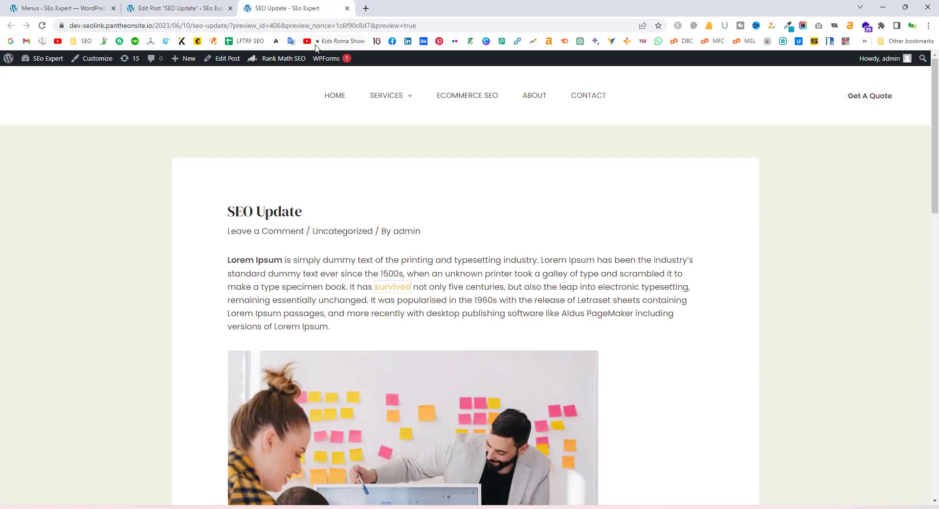
click(338, 99)
click(231, 14)
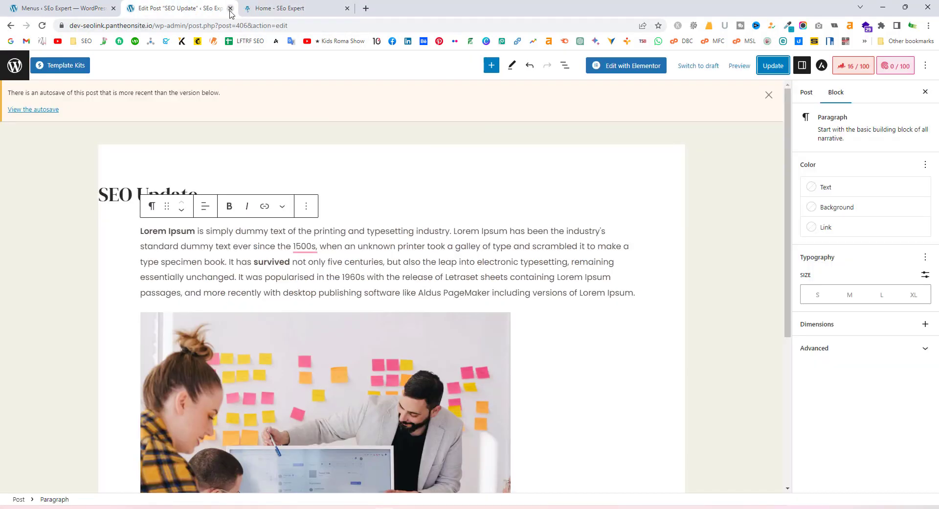
Close the SEO Update editor tab and minimize the browser window
click(230, 9)
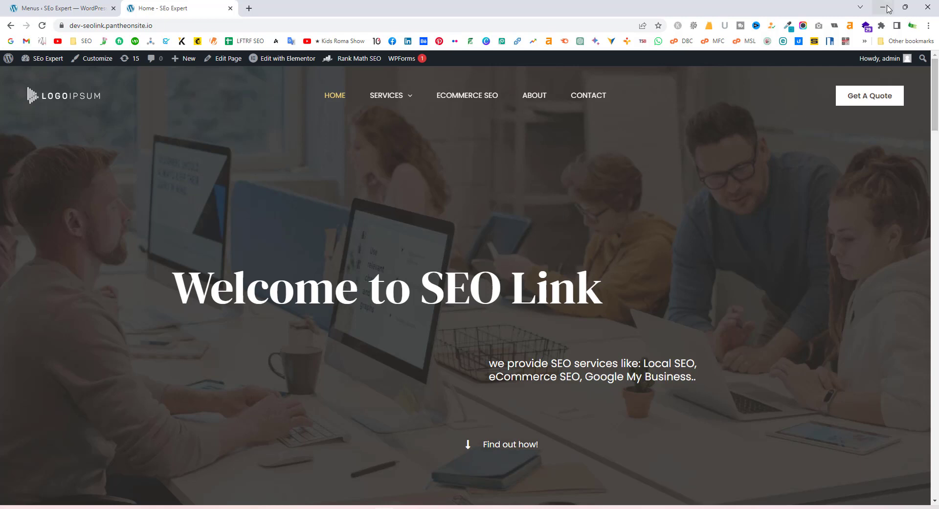
click(882, 7)
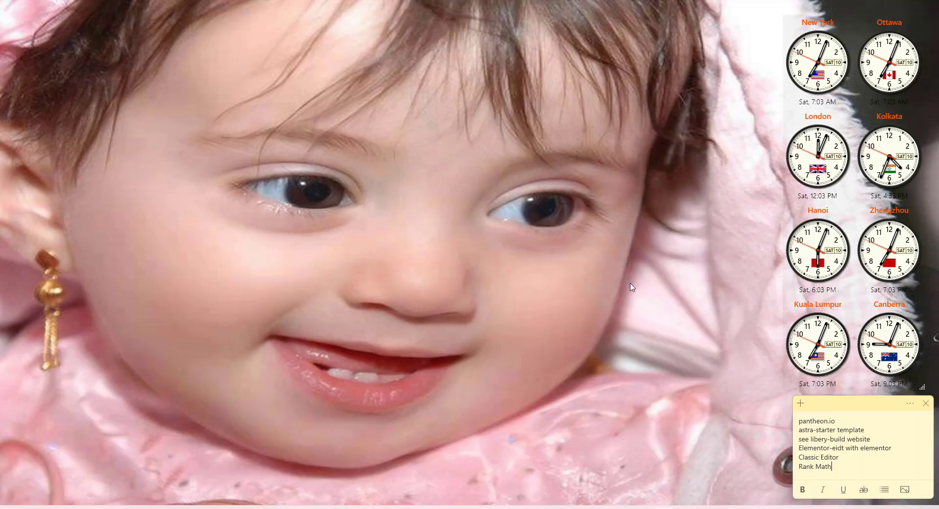